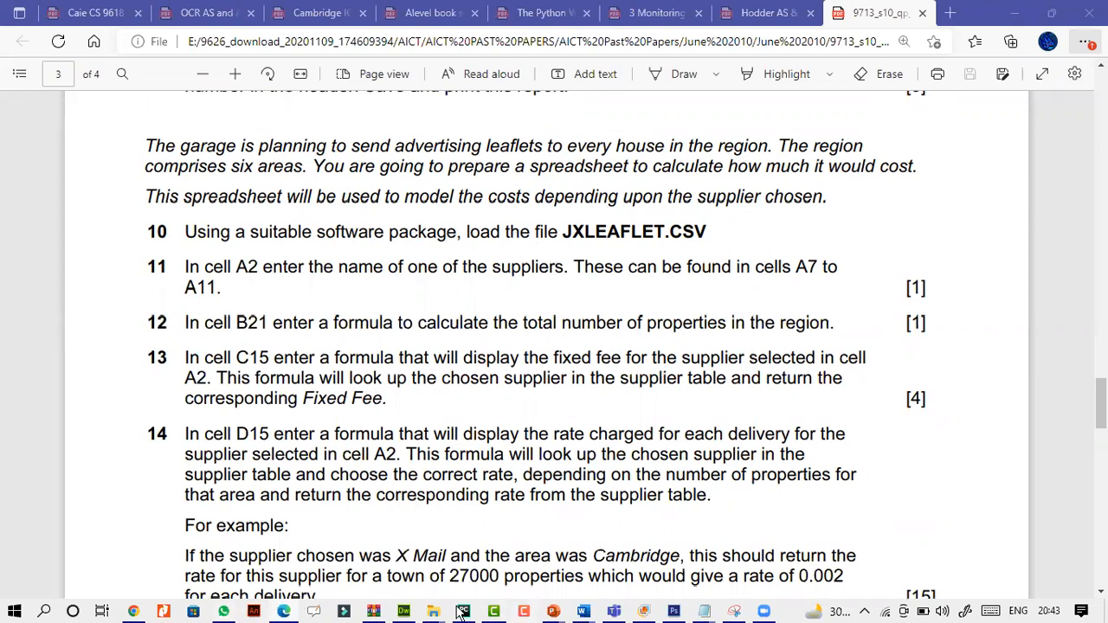
Step: Switch to File Explorer and open the JXLeaflet file from the 9713 Paper 02 June 10 folder in Excel
mouse_move(433, 612)
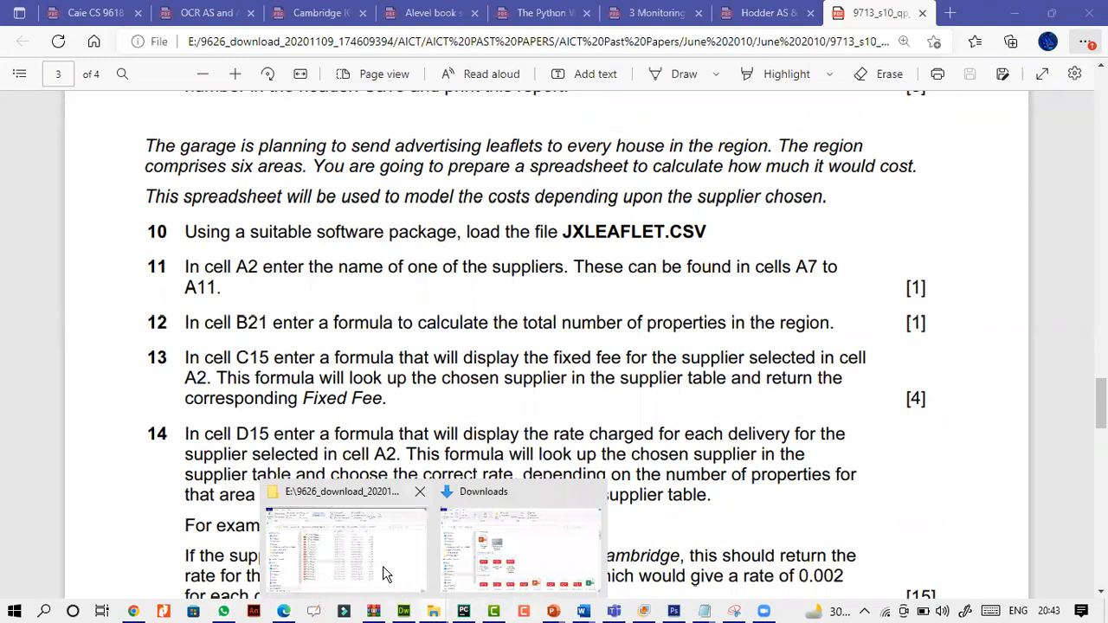
left_click(368, 486)
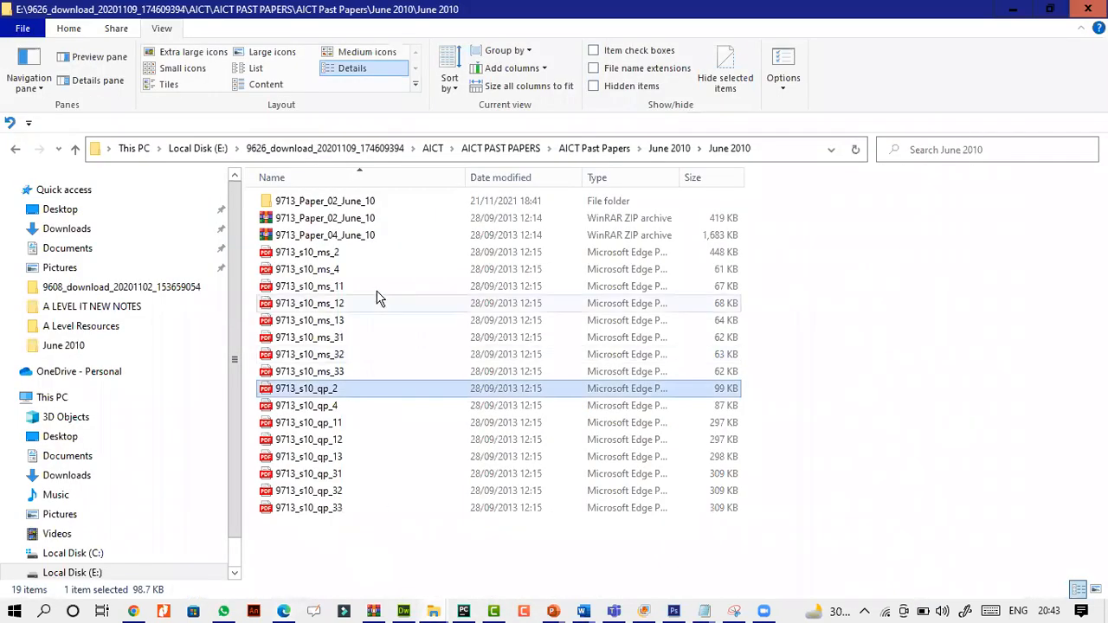
double_click(387, 207)
double_click(387, 210)
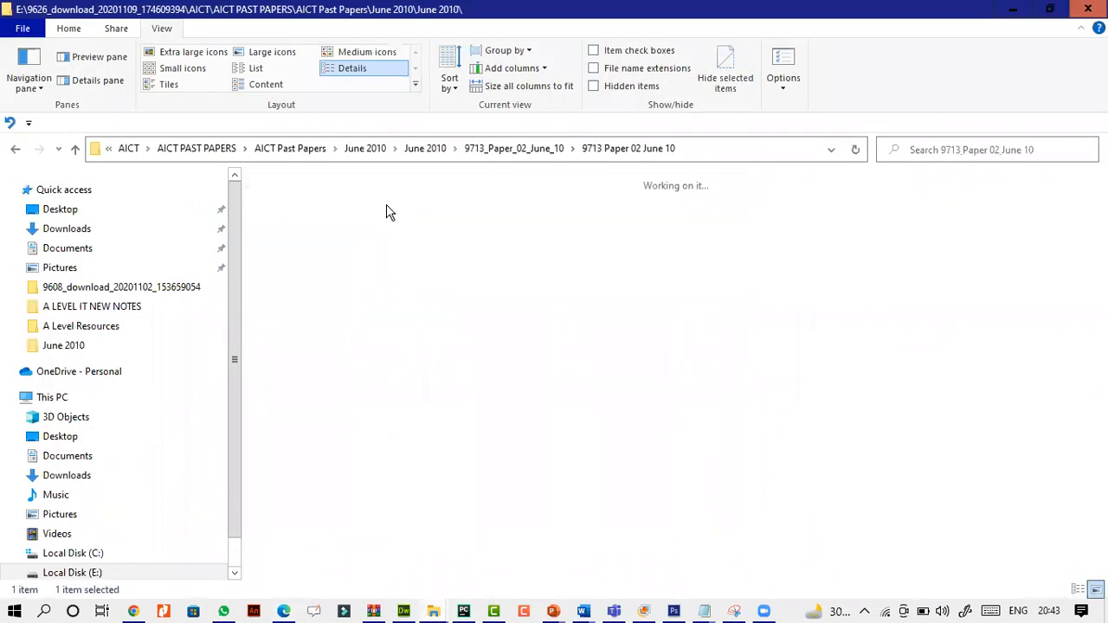
double_click(390, 343)
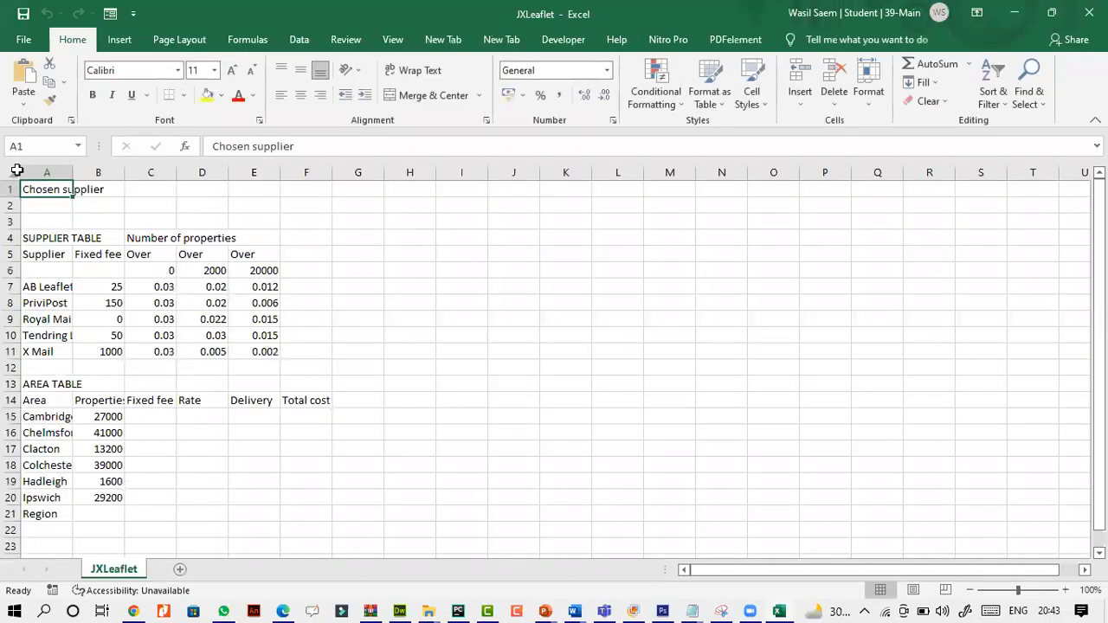
Step: Autofit the width of all columns in the JXLeaflet sheet to their contents
left_click(17, 171)
double_click(73, 172)
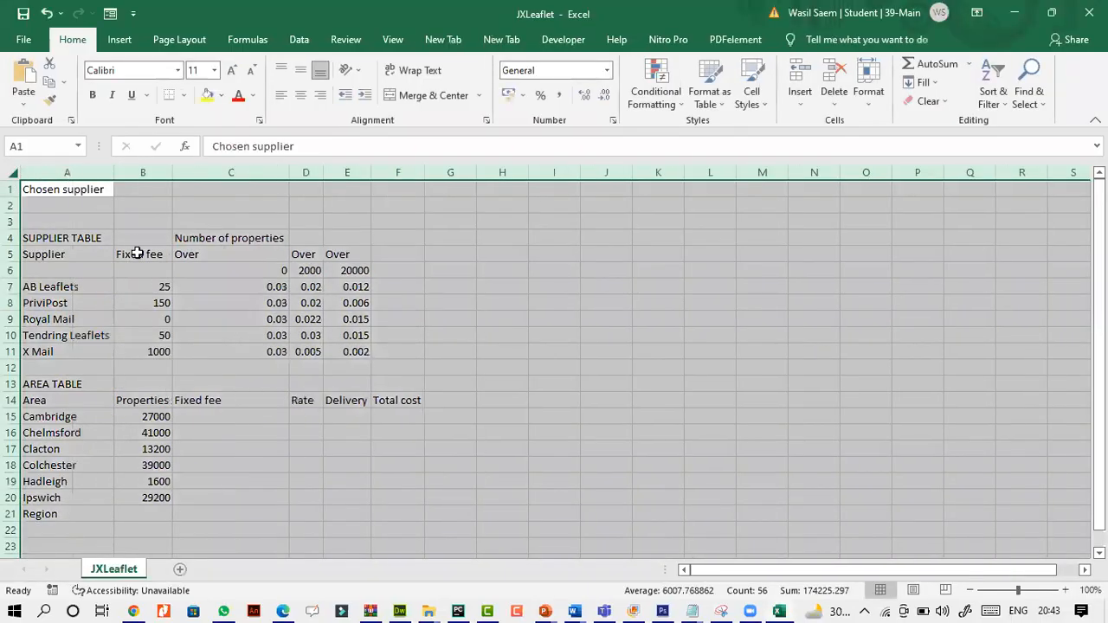
left_click(153, 300)
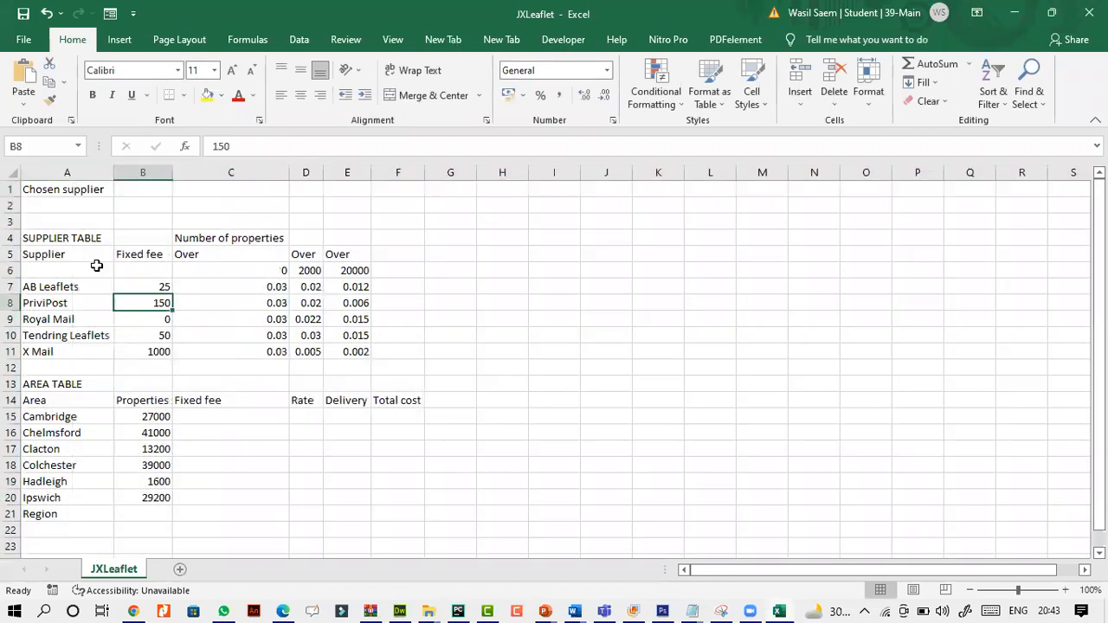
Step: Examine the chosen-supplier cell A2 and the supplier table's names, fixed fees, property thresholds and delivery rates
left_click(62, 205)
left_click_drag(60, 284, 59, 353)
left_click_drag(141, 286, 134, 349)
left_click(222, 272)
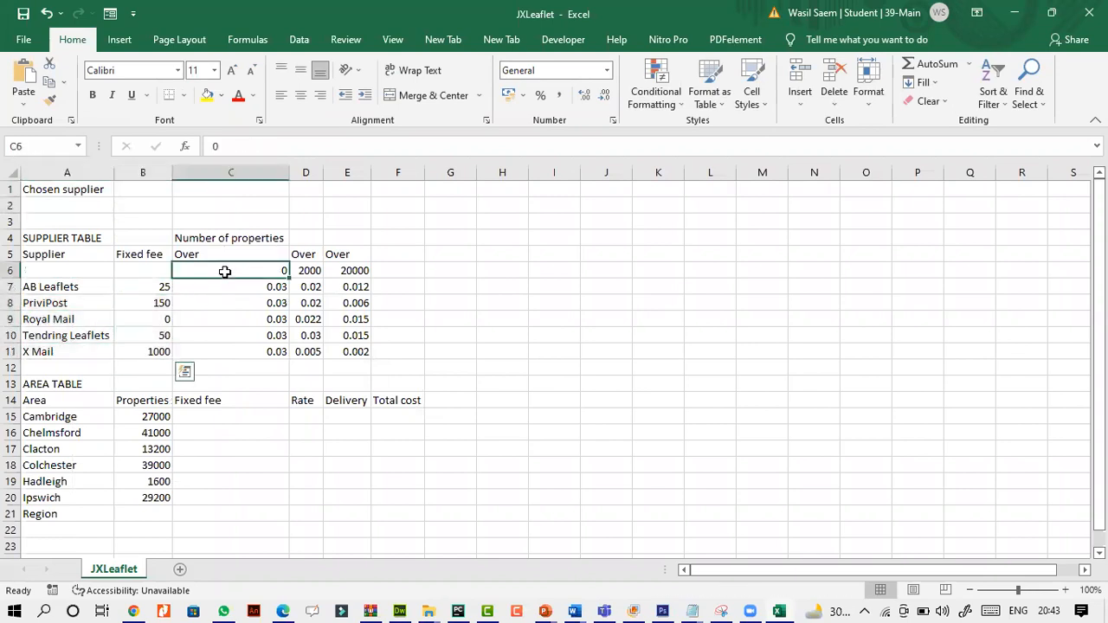
left_click_drag(231, 285, 230, 349)
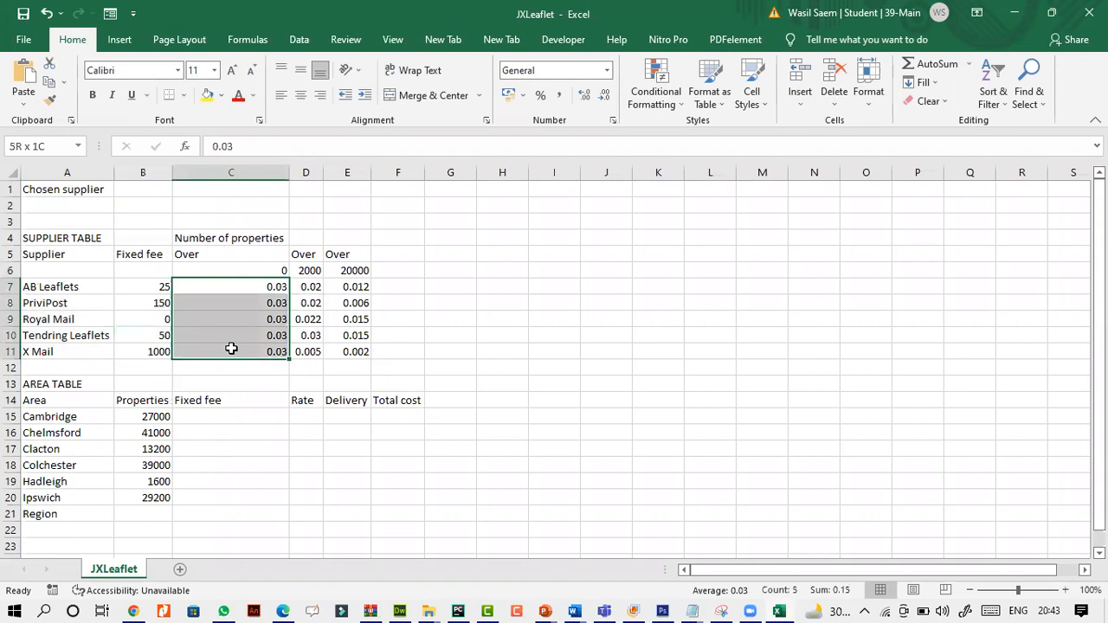
left_click(304, 272)
left_click_drag(306, 284, 305, 351)
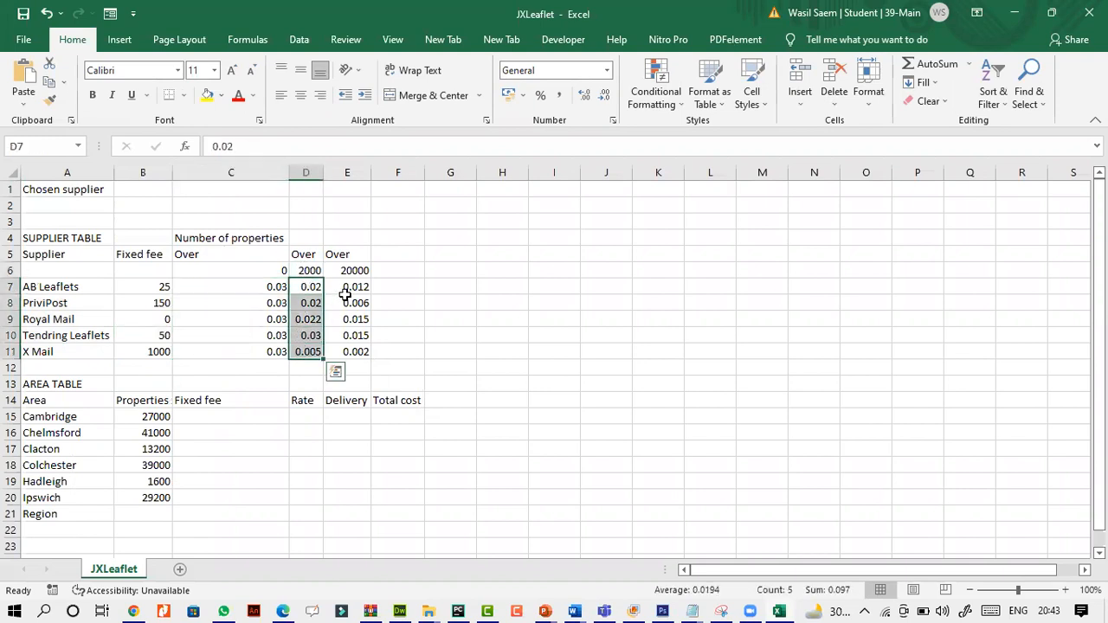
left_click(351, 273)
left_click_drag(353, 285, 354, 351)
Step: Examine the area table's area names, property numbers and the empty fixed fee cell C15
left_click_drag(79, 416, 64, 514)
left_click(159, 416)
left_click(155, 431)
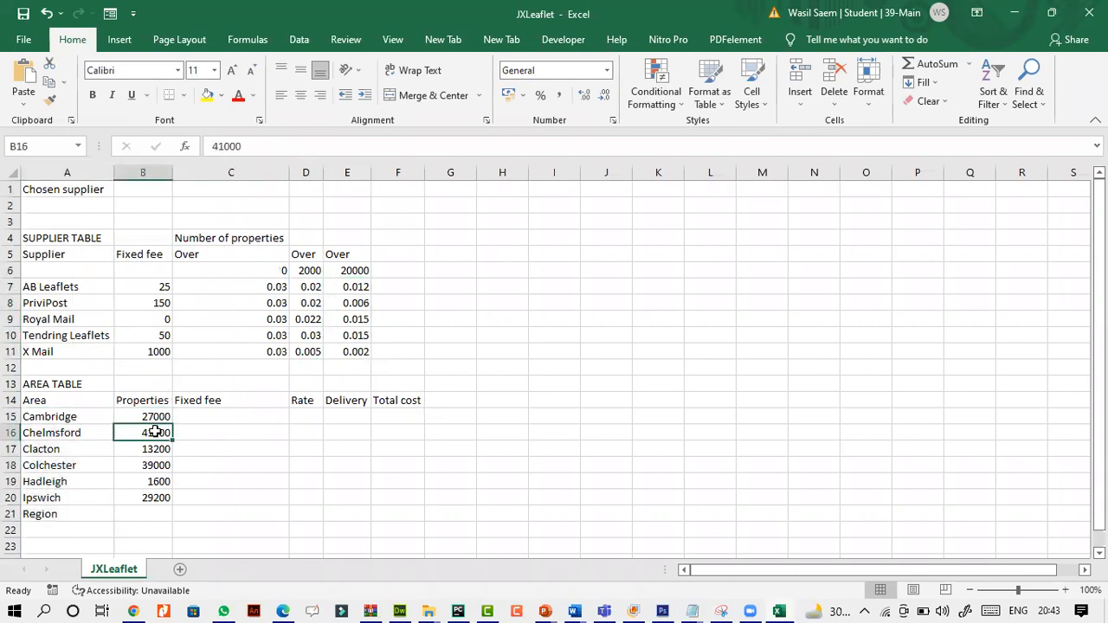
left_click(153, 451)
left_click(151, 467)
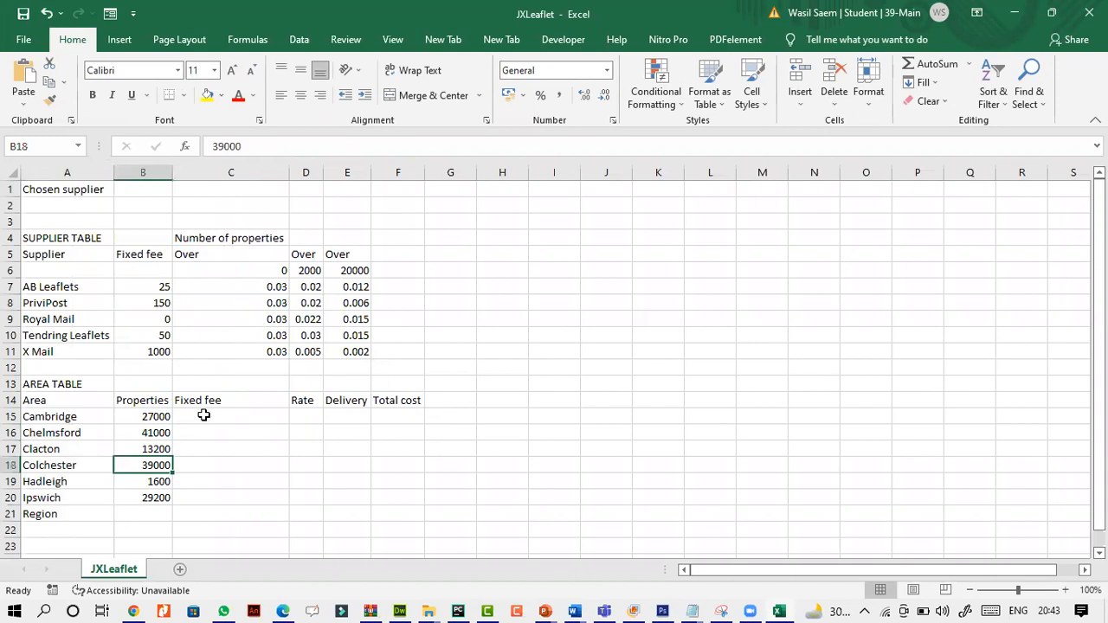
left_click(204, 412)
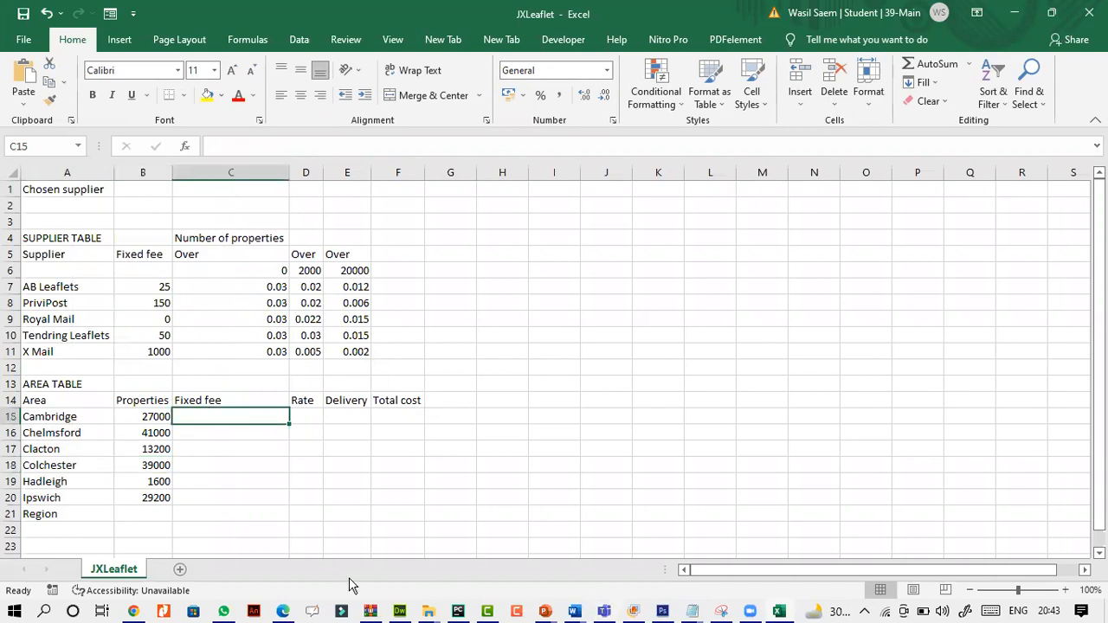
Step: Switch to the question paper in Edge and pen-mark question 11: box its number, strike through A2 and underline A7
left_click(283, 612)
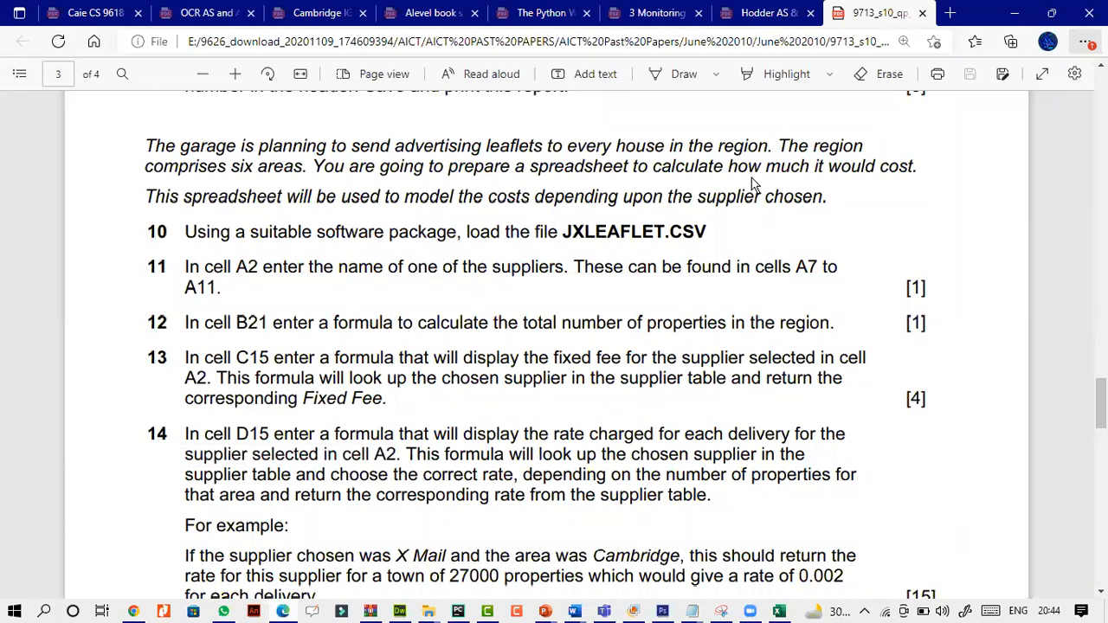
left_click(689, 80)
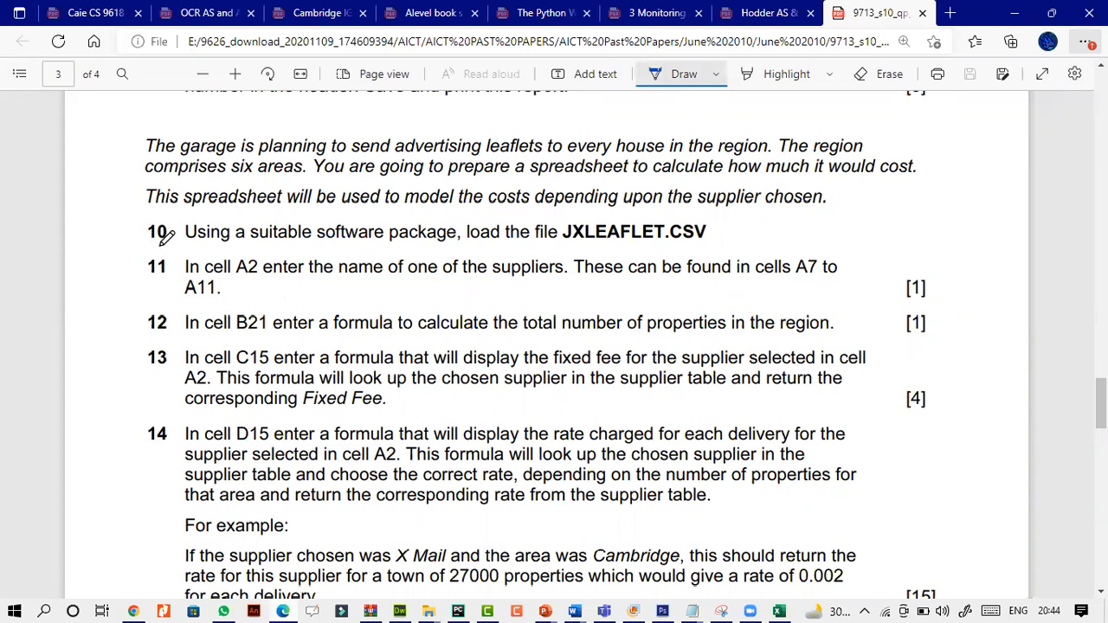
mouse_move(147, 253)
left_mouse_down()
mouse_move(158, 282)
mouse_move(170, 253)
mouse_move(147, 256)
left_mouse_up()
left_click_drag(224, 280, 260, 254)
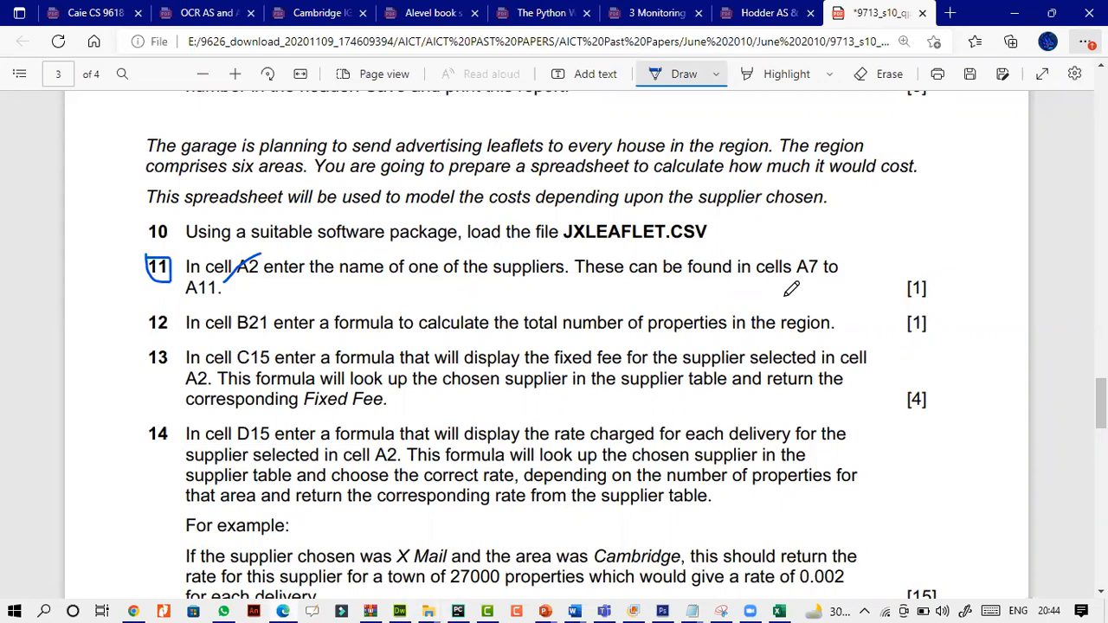
left_click_drag(797, 276, 819, 277)
Step: Return to the Excel workbook and copy the supplier name Tendring Leaflets from A10 into cell A2
mouse_move(782, 612)
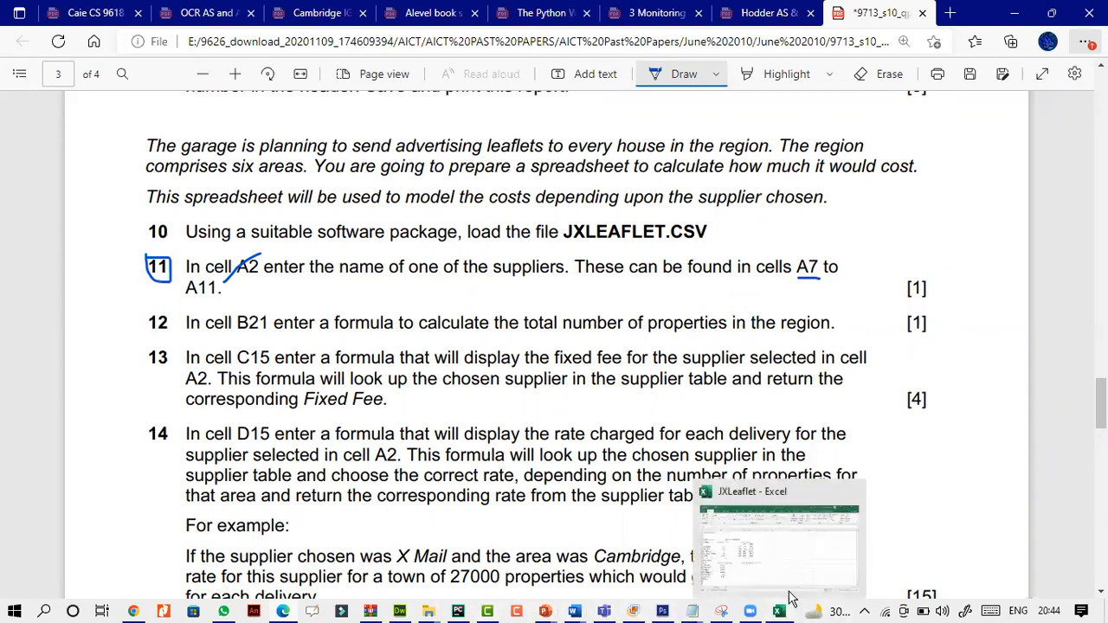
left_click(793, 573)
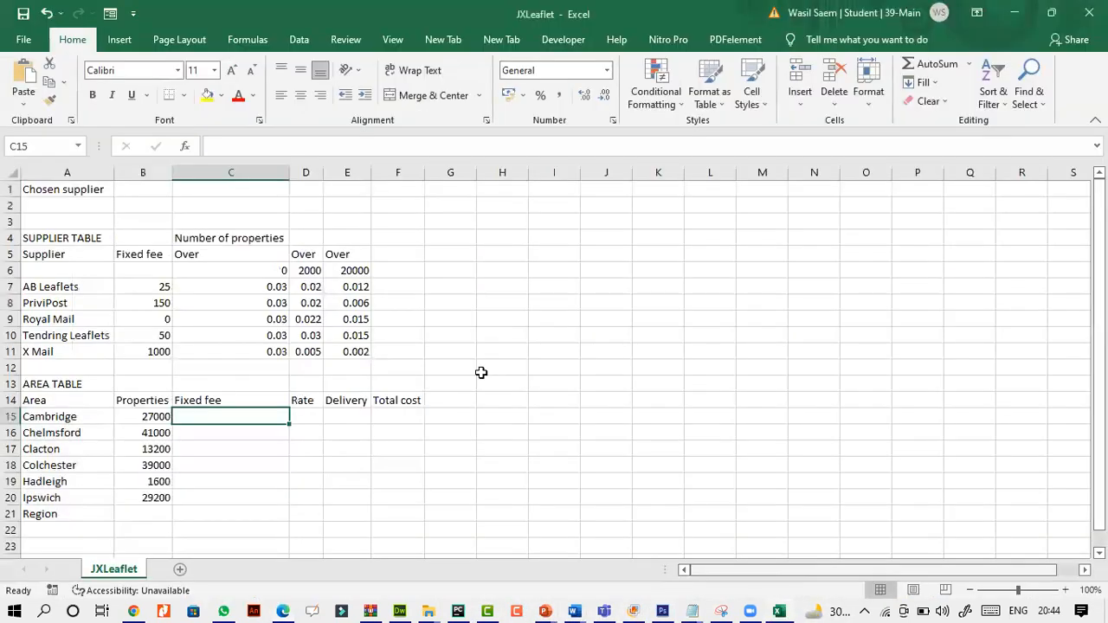
left_click(77, 308)
left_click(74, 337)
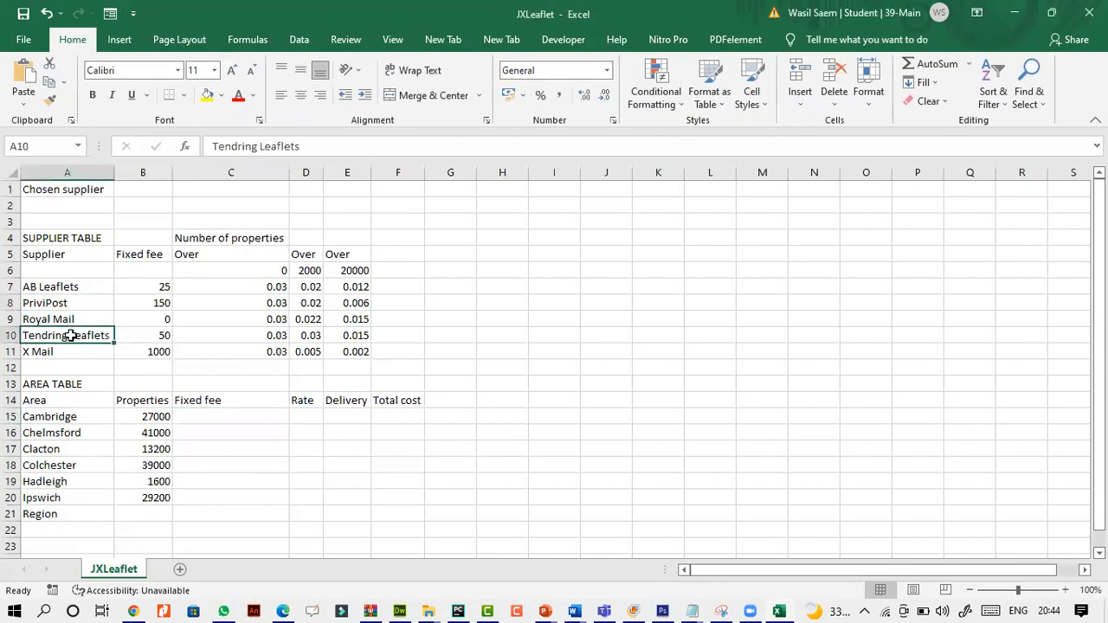
key("ctrl+c")
left_click(92, 206)
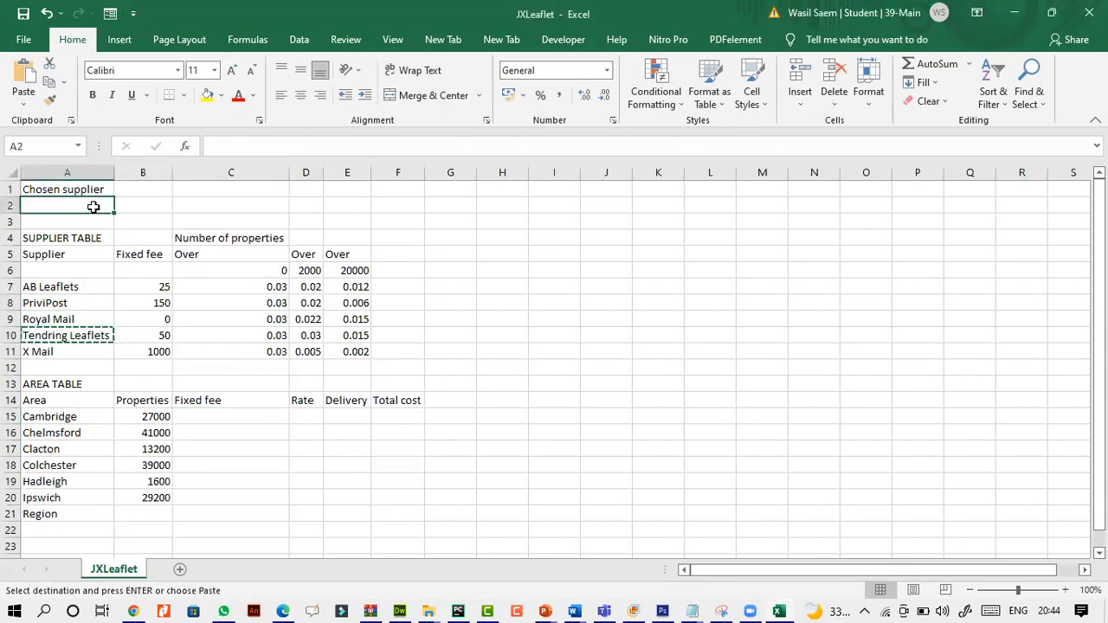
key("ctrl+v")
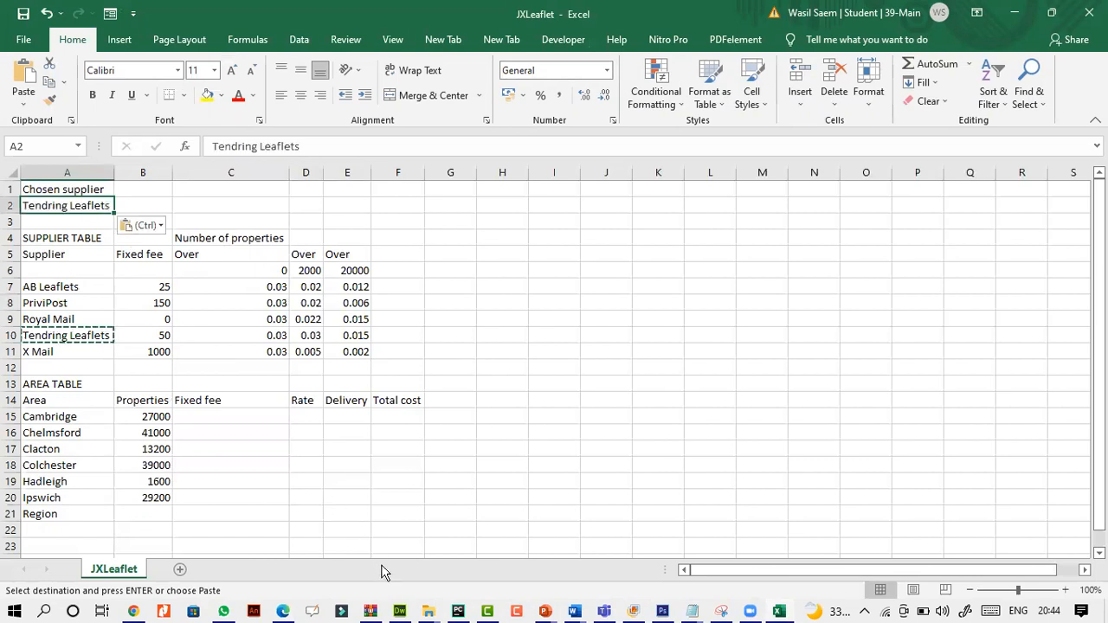
Step: Check question 12 in the question paper, and total the properties in cell B21 of the workbook with =SUM(B15:B20)
left_click(295, 611)
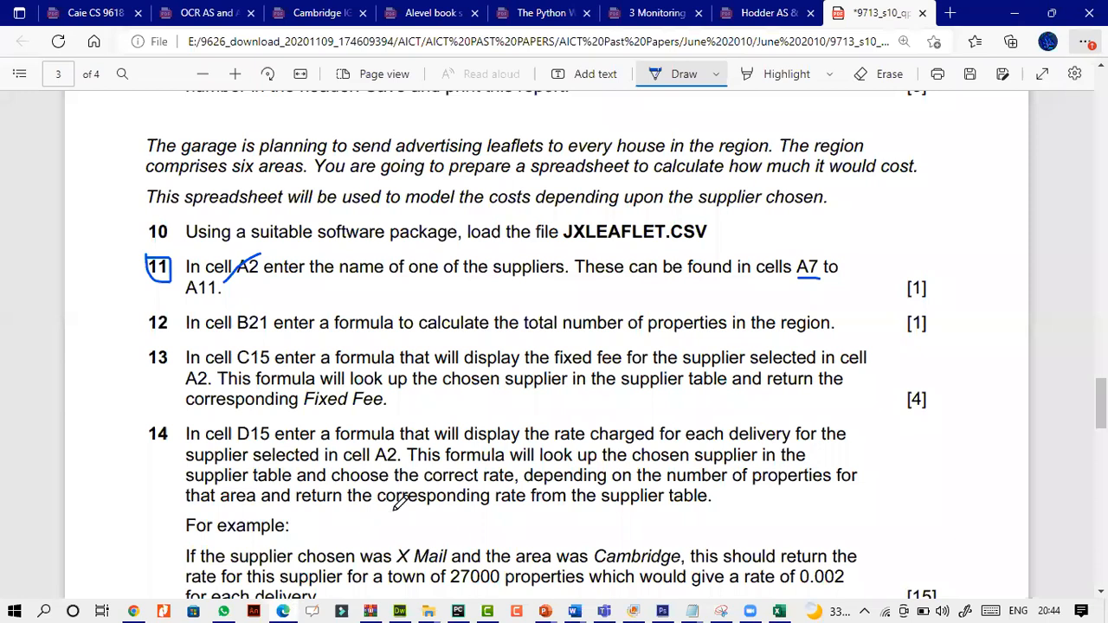
scroll(398, 502, "down", 1)
left_click(282, 611)
left_click(143, 513)
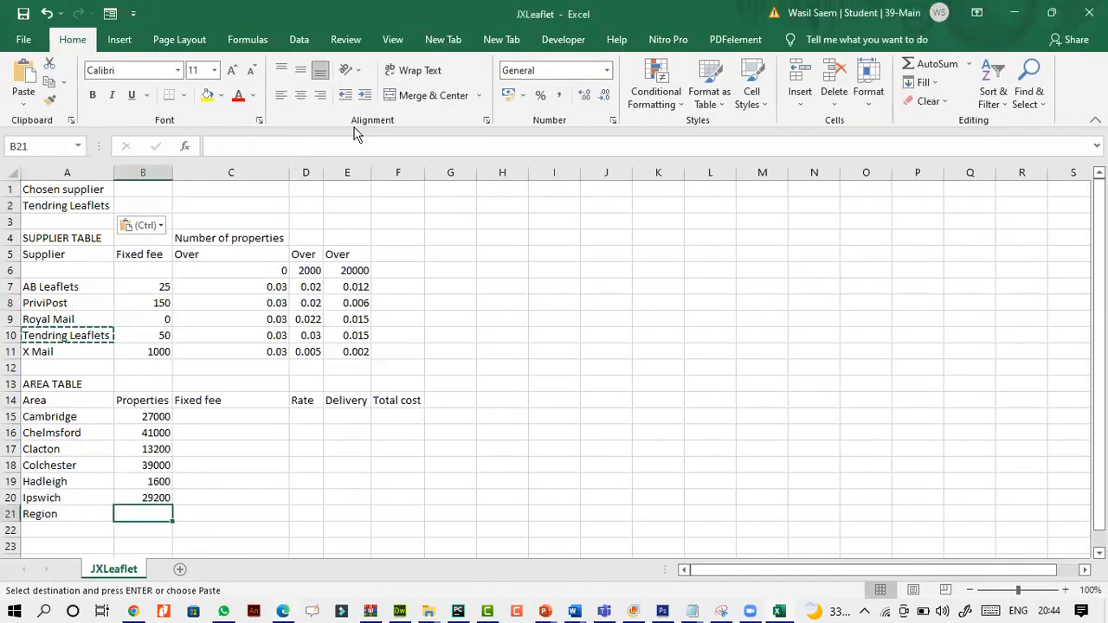
left_click(377, 146)
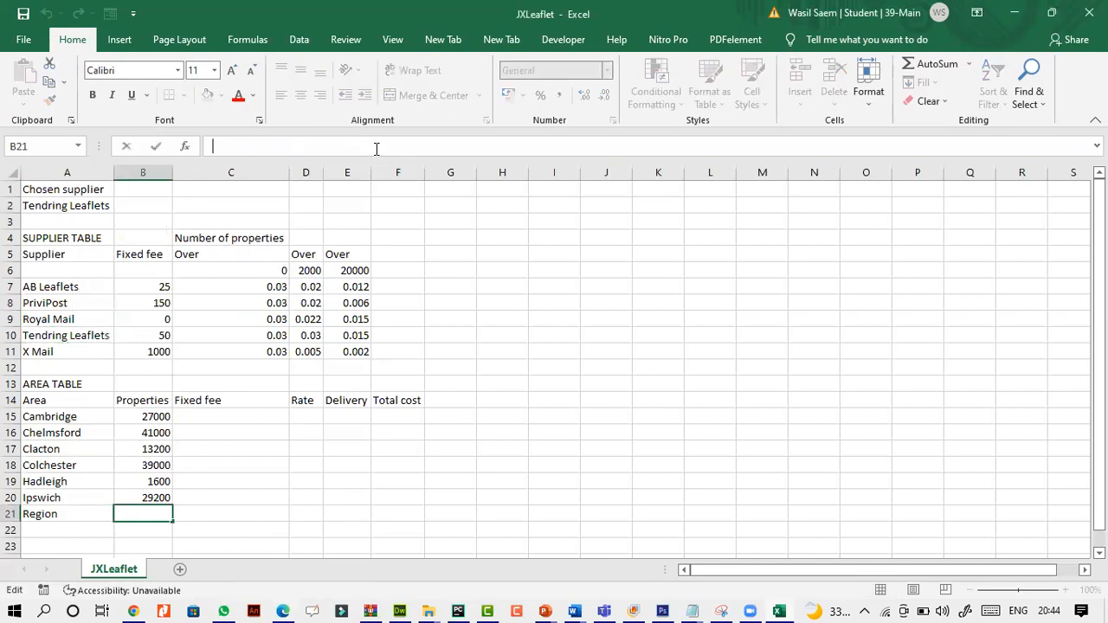
type("=sum")
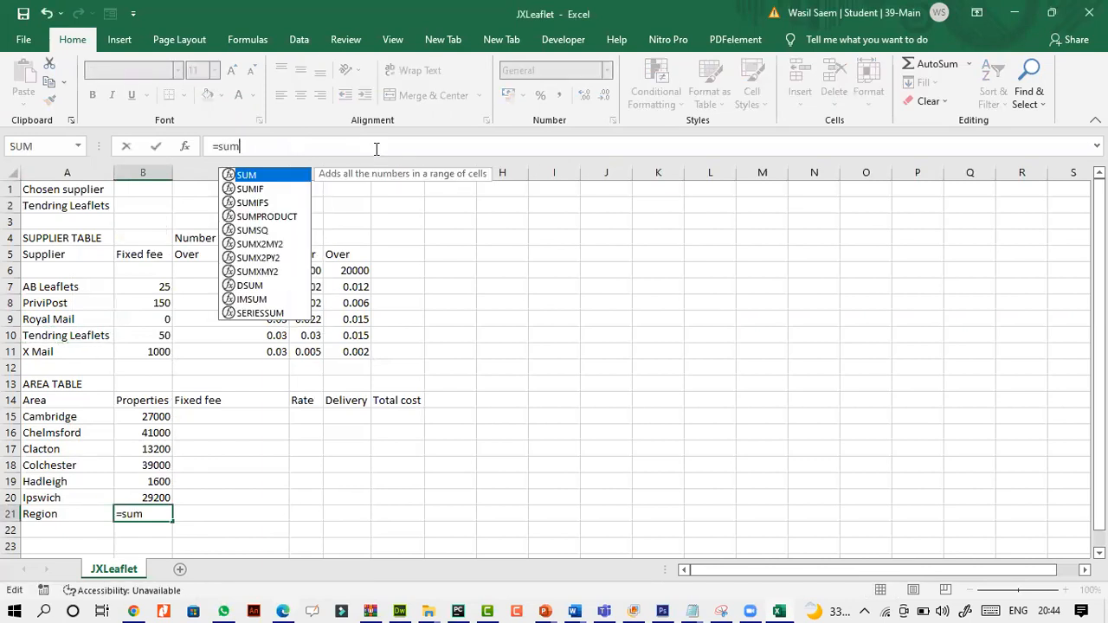
double_click(245, 177)
left_click_drag(143, 415, 141, 502)
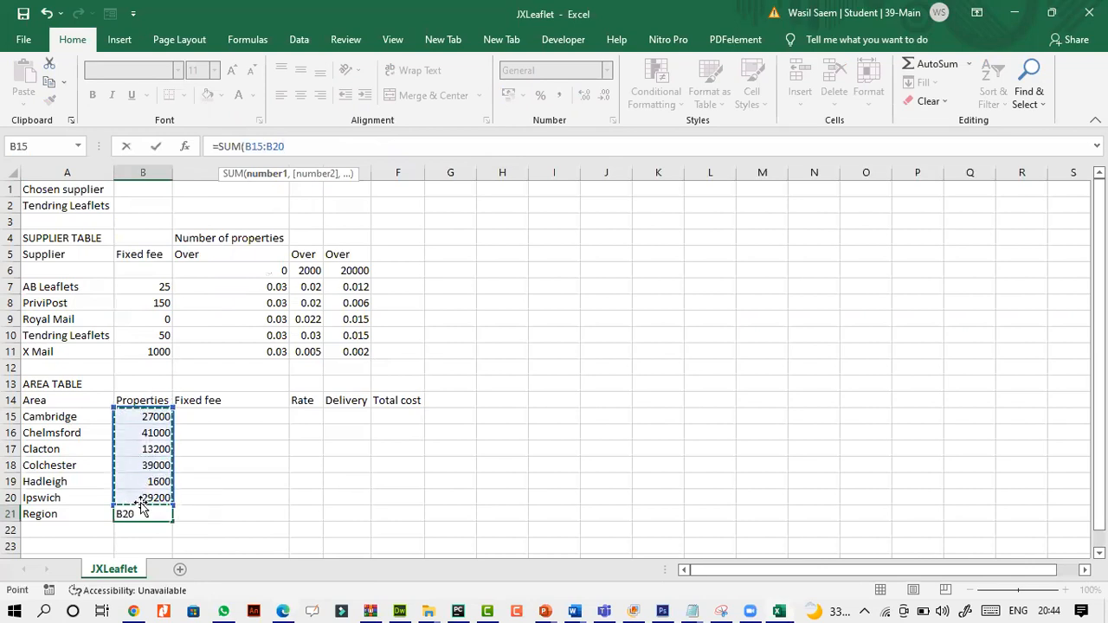
key("Return")
left_click(140, 507)
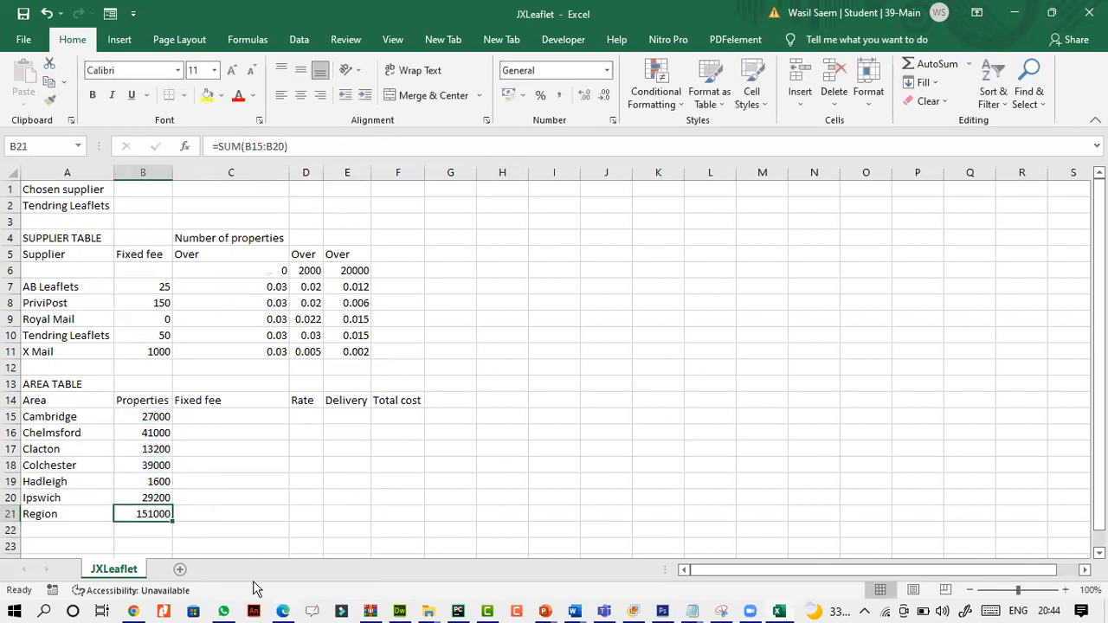
Step: In the question paper in Edge, draw a stroke beside question 12's mark, underline number 13 and tick after Fixed Fee
left_click(281, 611)
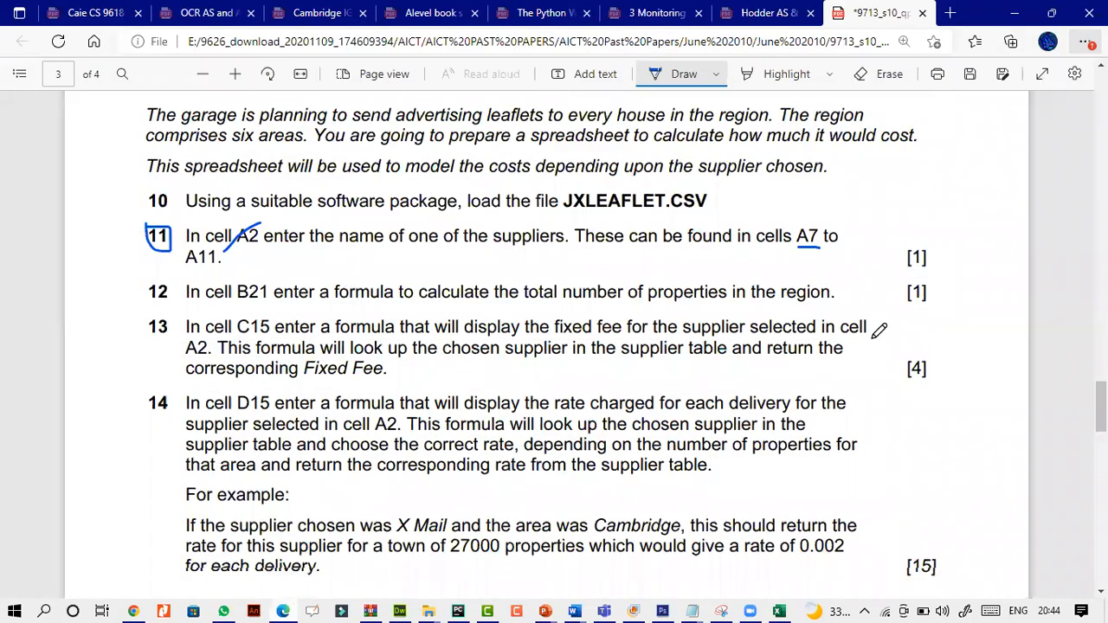
left_click_drag(960, 263, 934, 296)
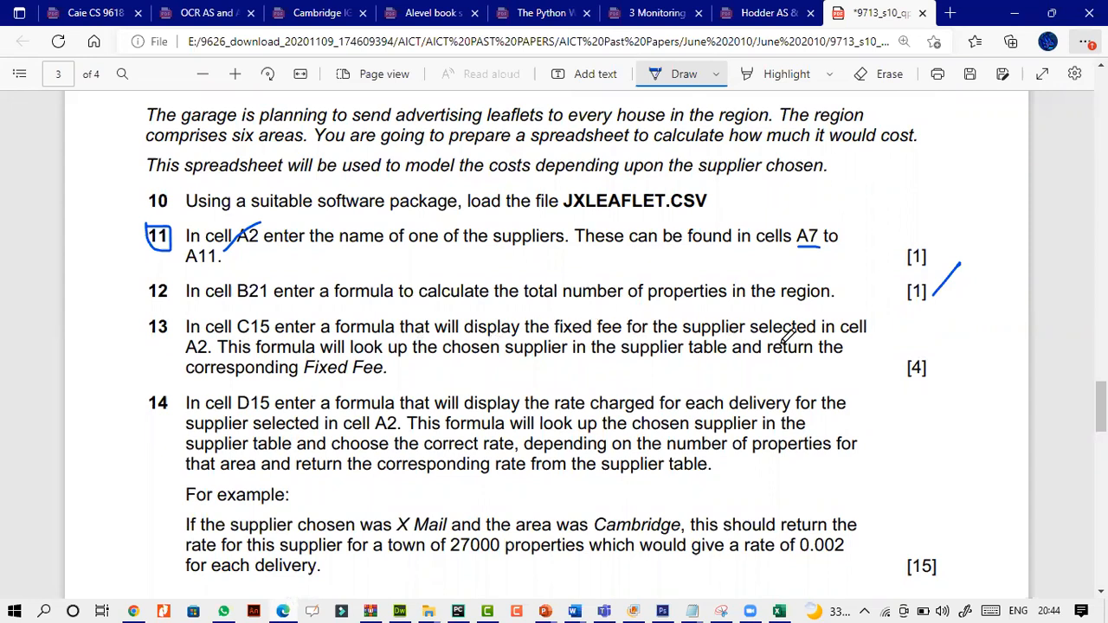
left_click_drag(135, 350, 167, 350)
left_click_drag(395, 370, 451, 348)
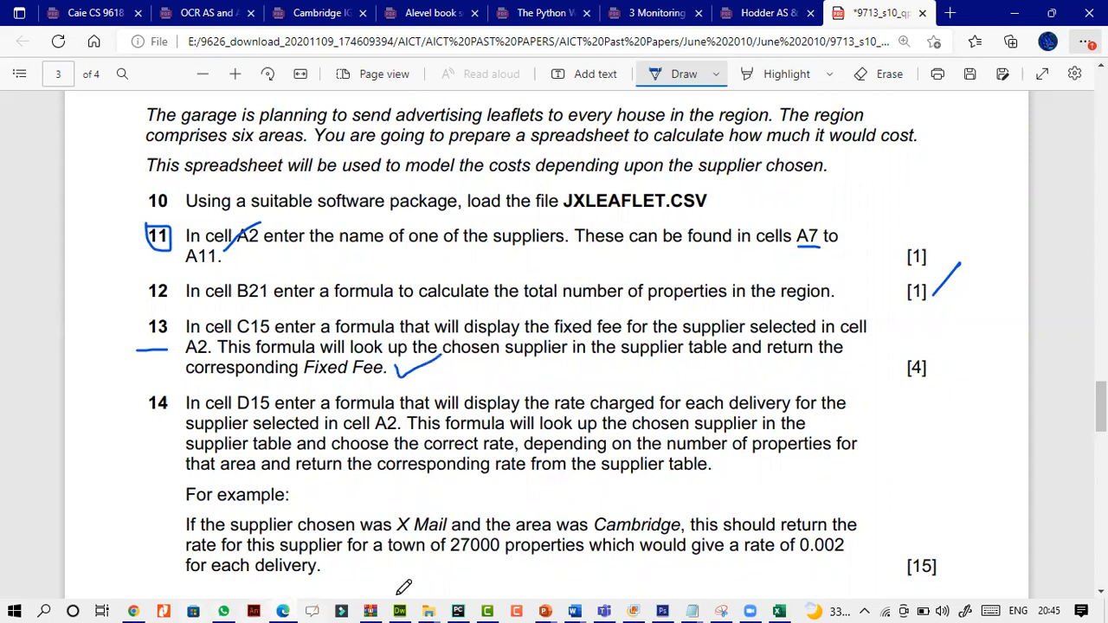
Step: Back in Excel, examine the chosen supplier in A2, its fee in the supplier table and the empty Fixed fee column
left_click(779, 611)
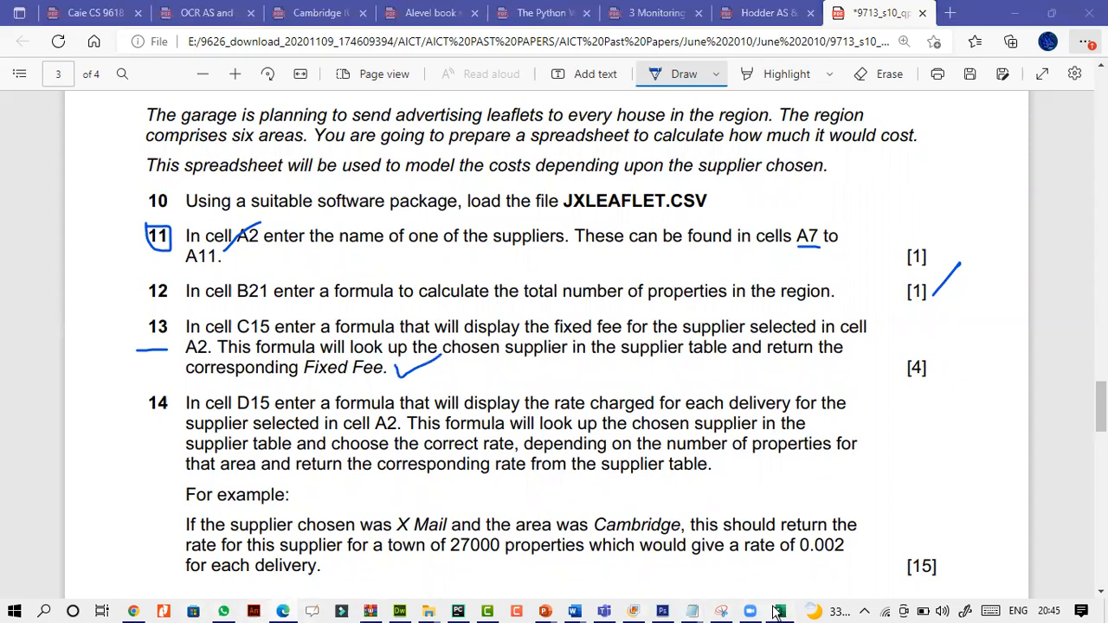
left_click_drag(215, 411, 202, 504)
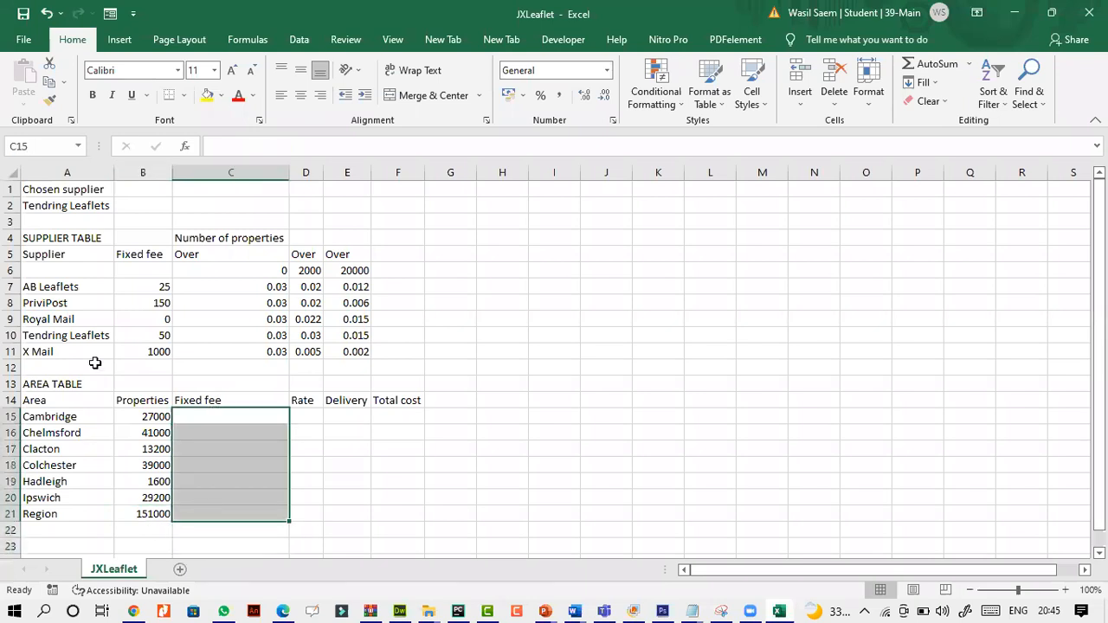
left_click(83, 210)
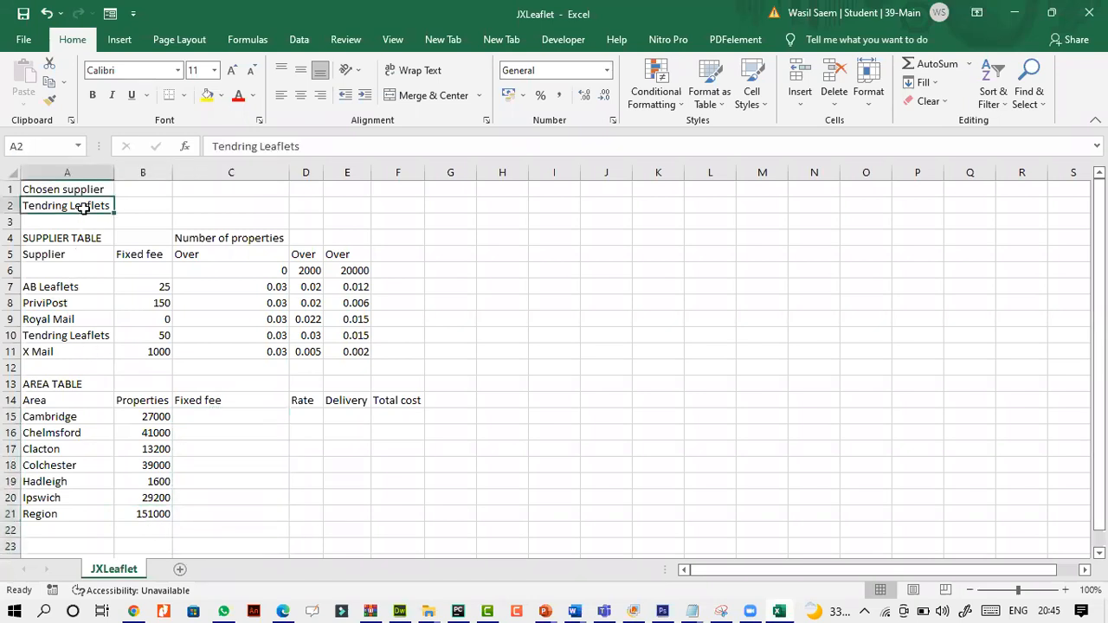
left_click(147, 342)
left_click_drag(195, 416, 193, 510)
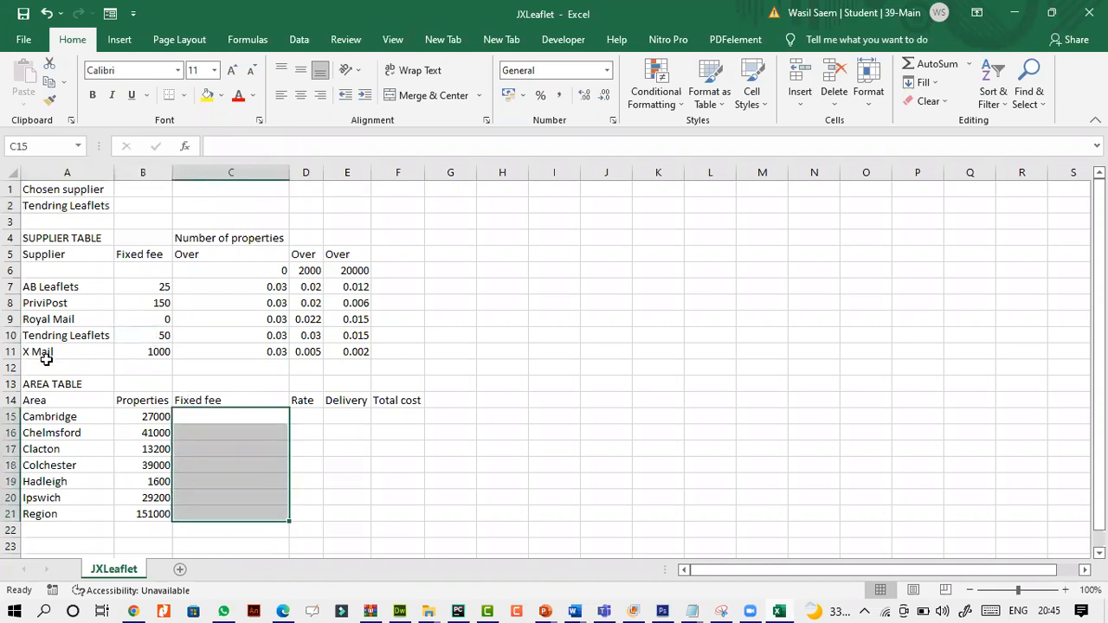
left_click(45, 355)
left_click_drag(210, 415, 216, 485)
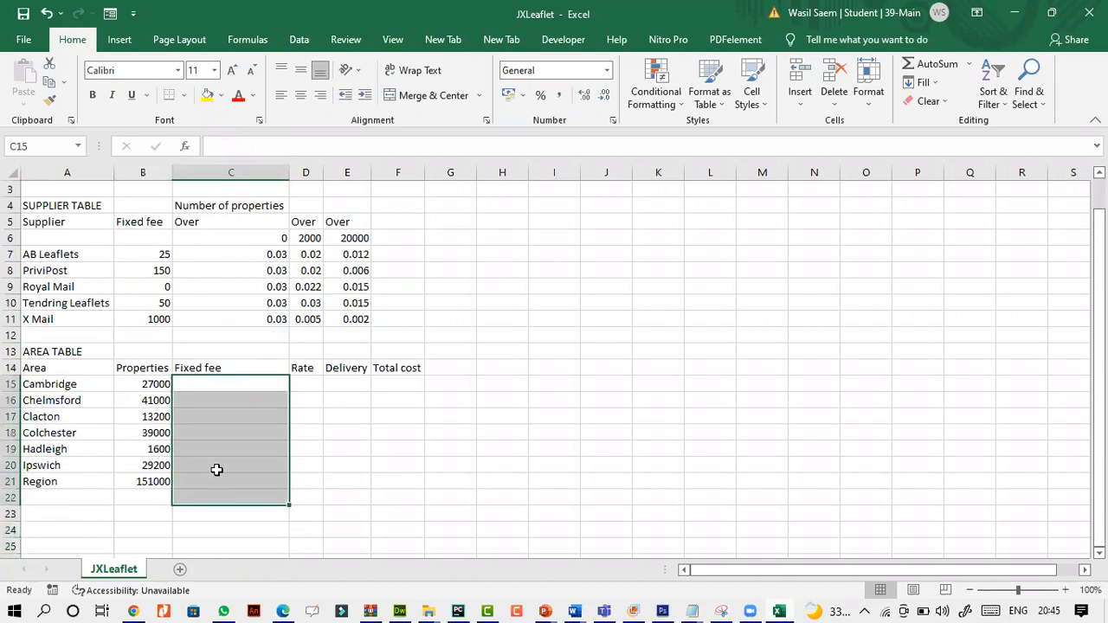
Step: In C15, start a VLOOKUP formula that uses the chosen supplier in A2 as the lookup value
left_click(207, 385)
left_click(250, 145)
type("=vlo")
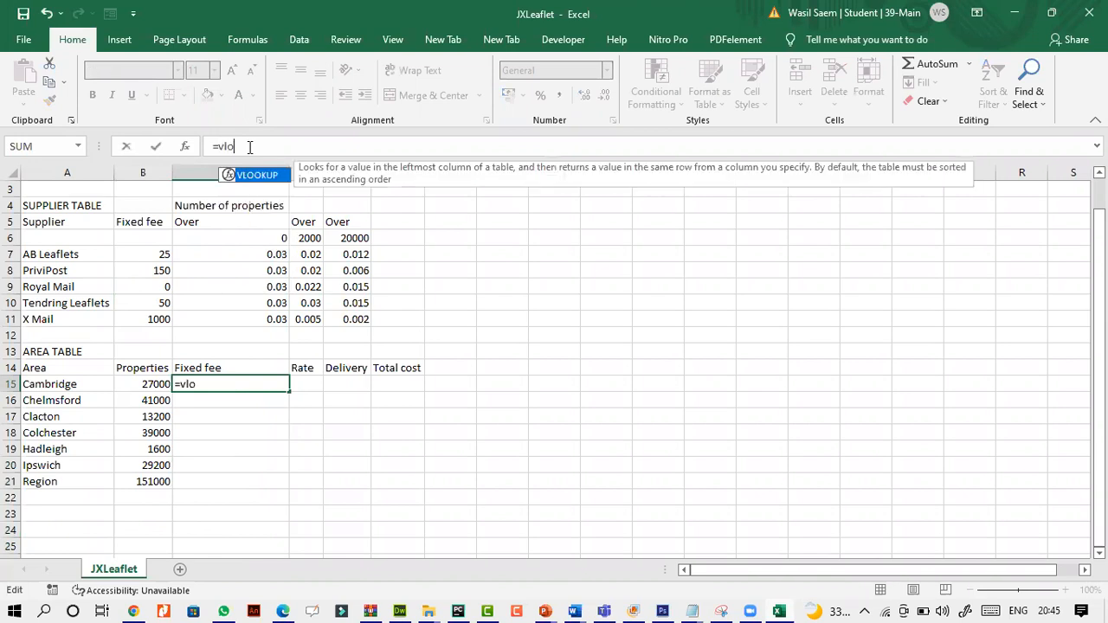
double_click(256, 178)
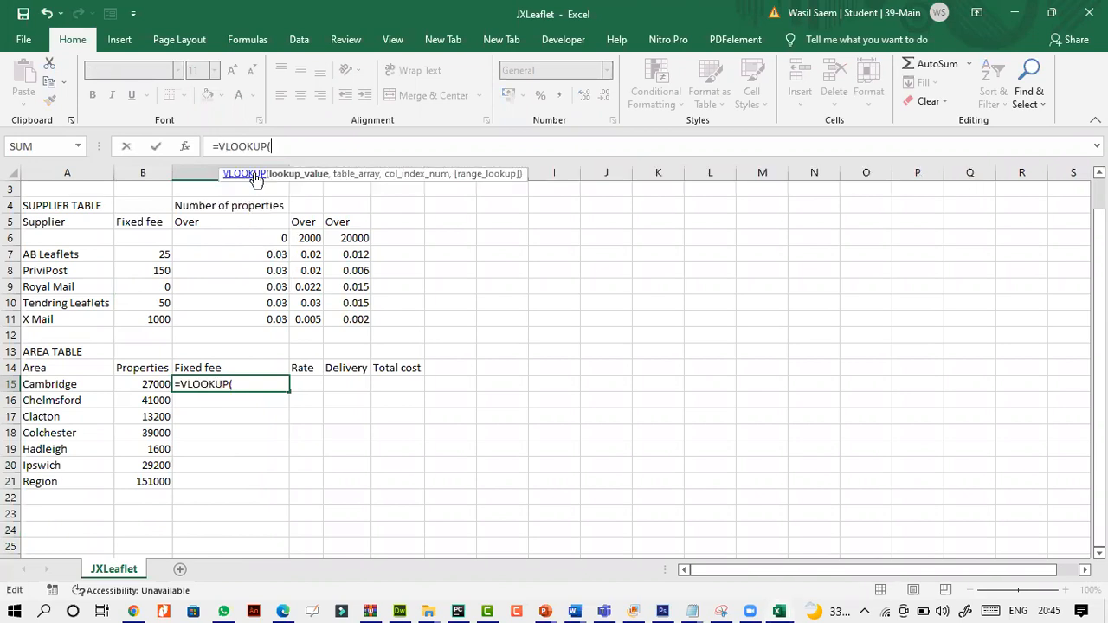
left_click(77, 222)
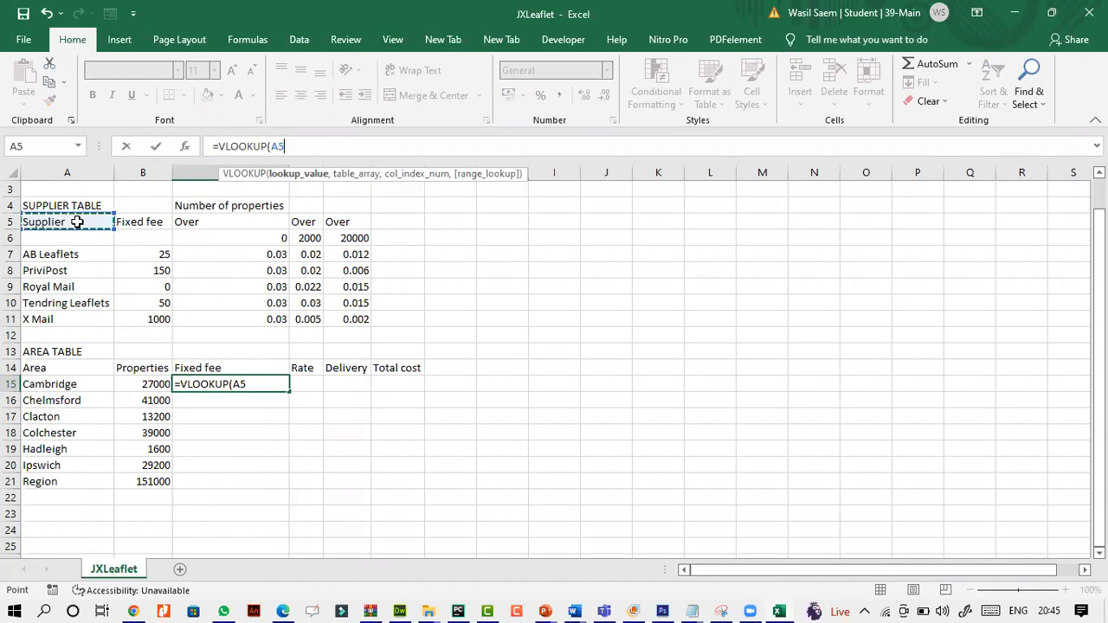
left_click_drag(1100, 334, 1100, 299)
left_click(97, 206)
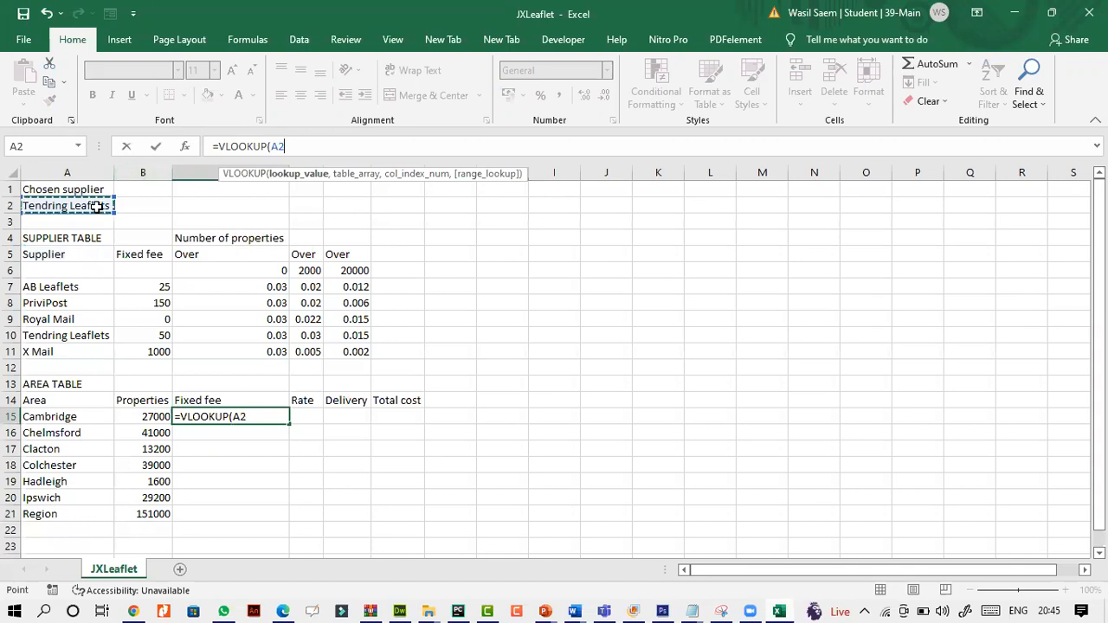
left_click(325, 146)
type(",")
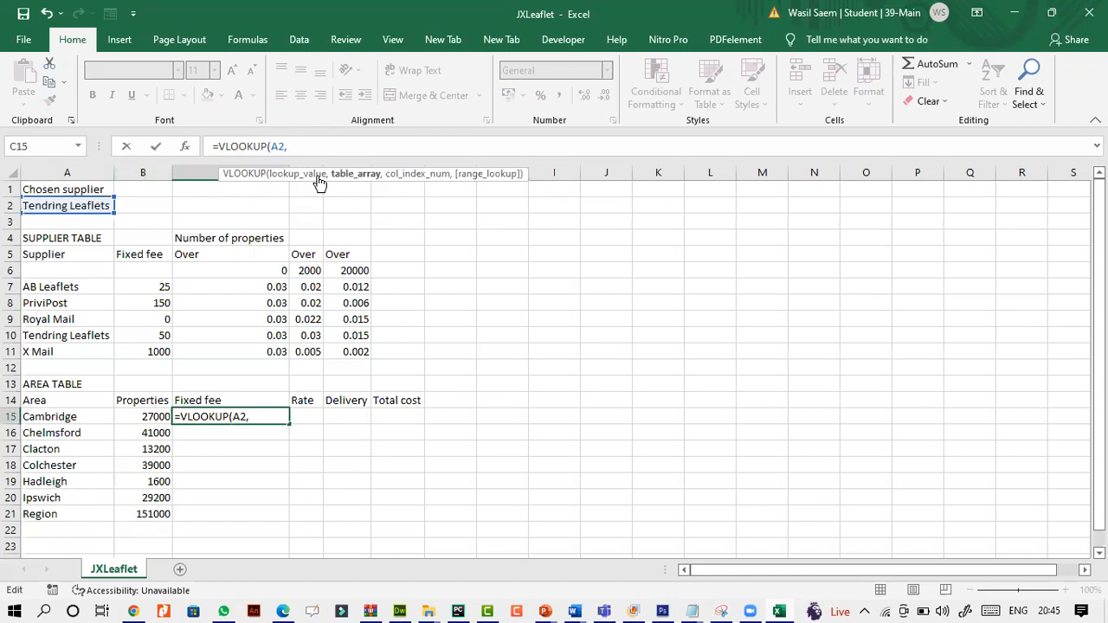
Step: Complete the VLOOKUP in C15 with the absolute supplier range $A$7:$B$11, column index 2 and range lookup 0
left_click_drag(79, 290, 147, 351)
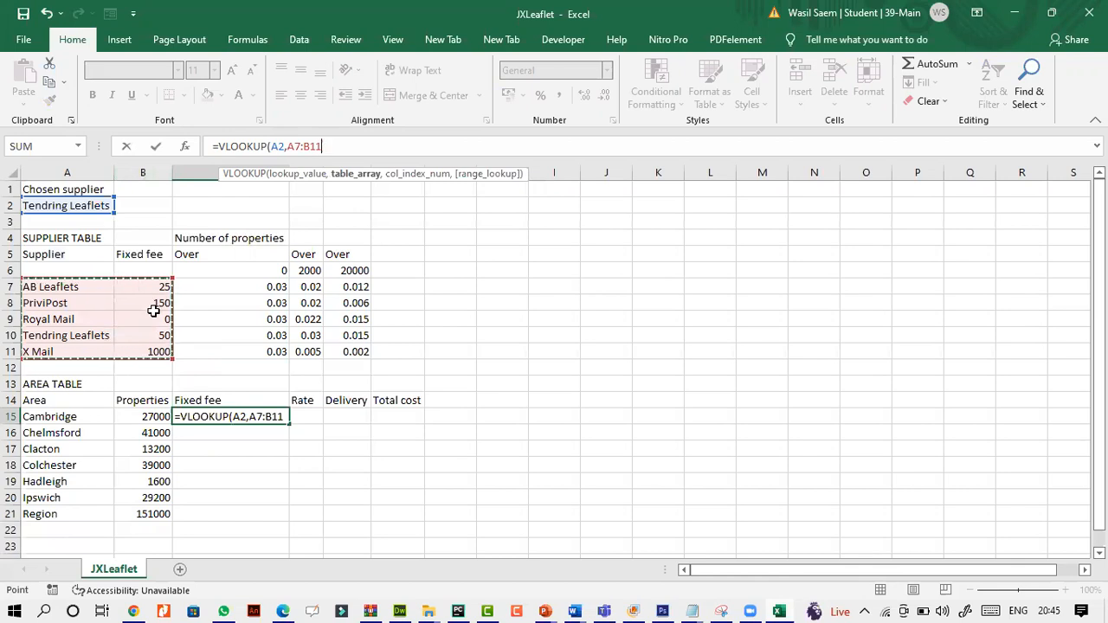
key("F5")
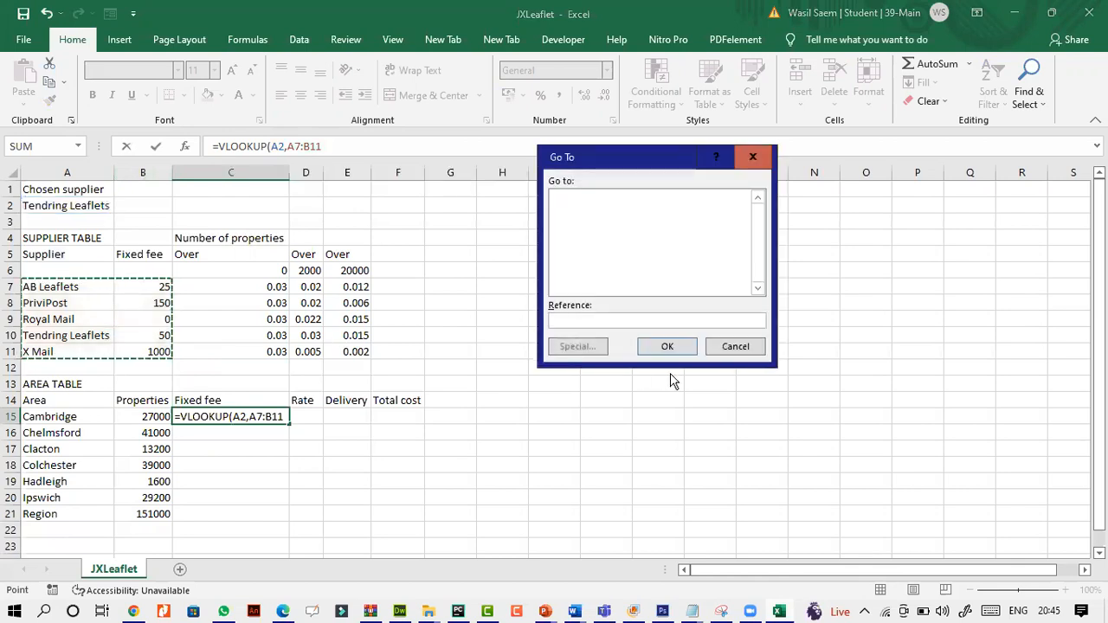
left_click(735, 346)
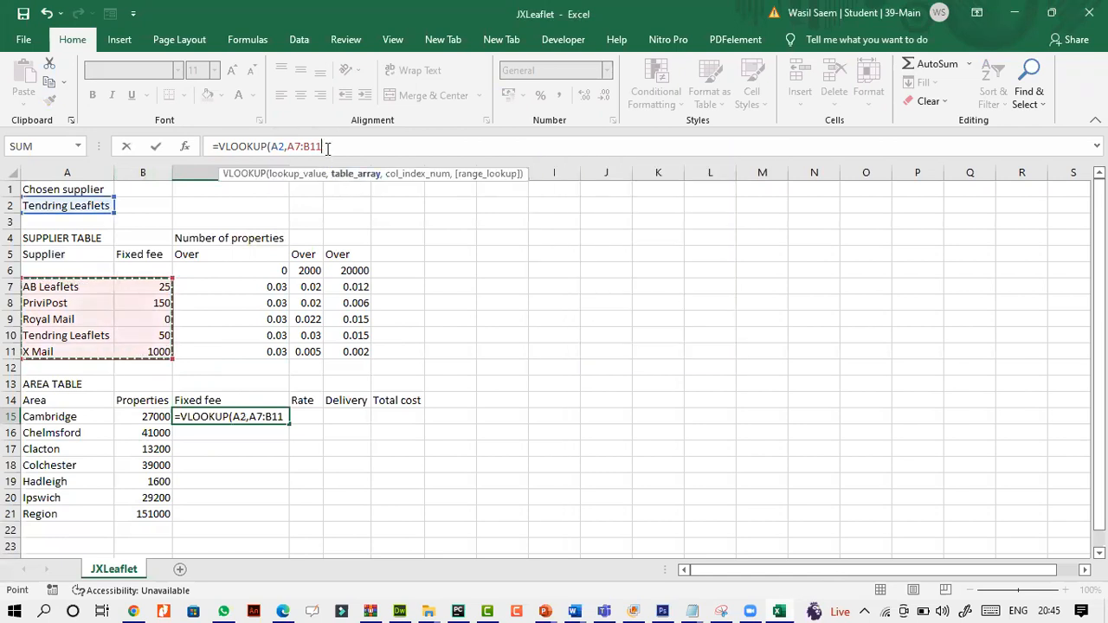
left_click_drag(321, 147, 291, 148)
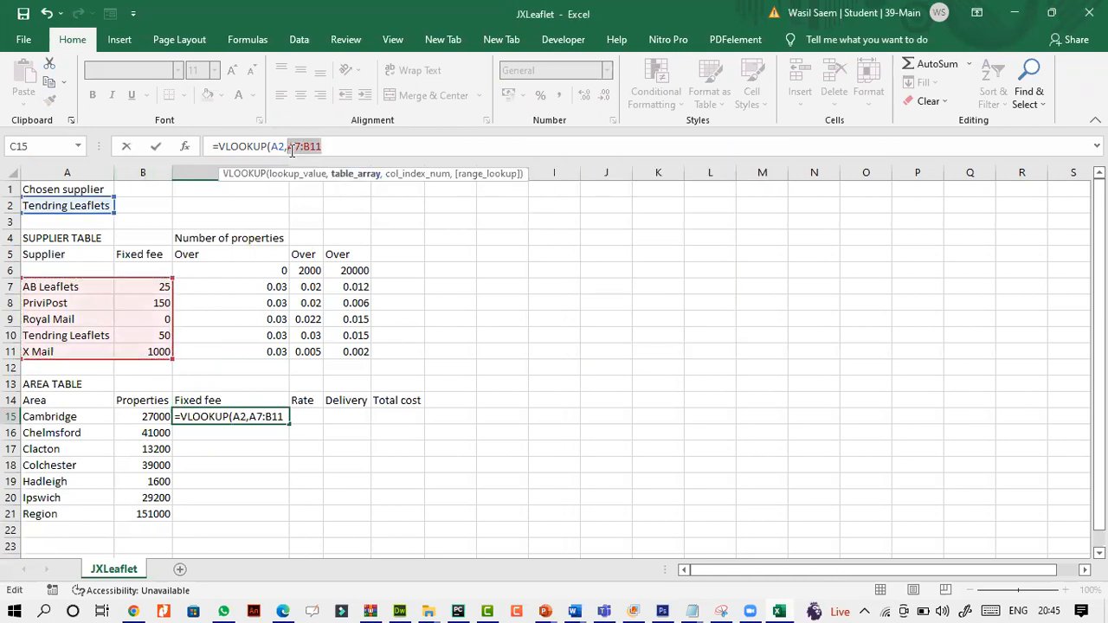
key("F4")
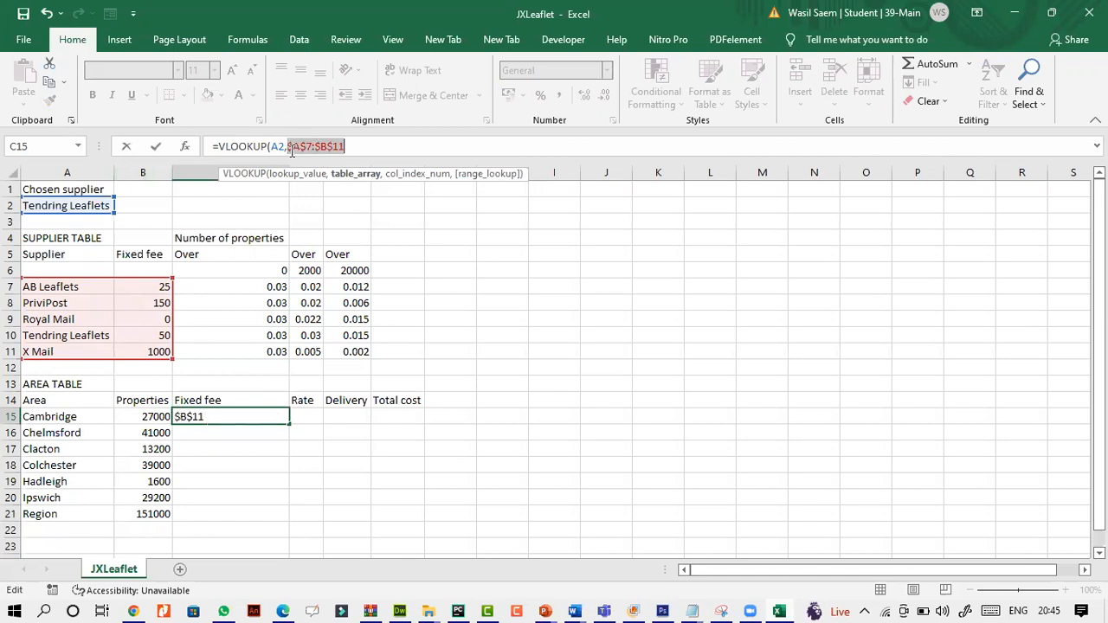
left_click(367, 148)
type(",")
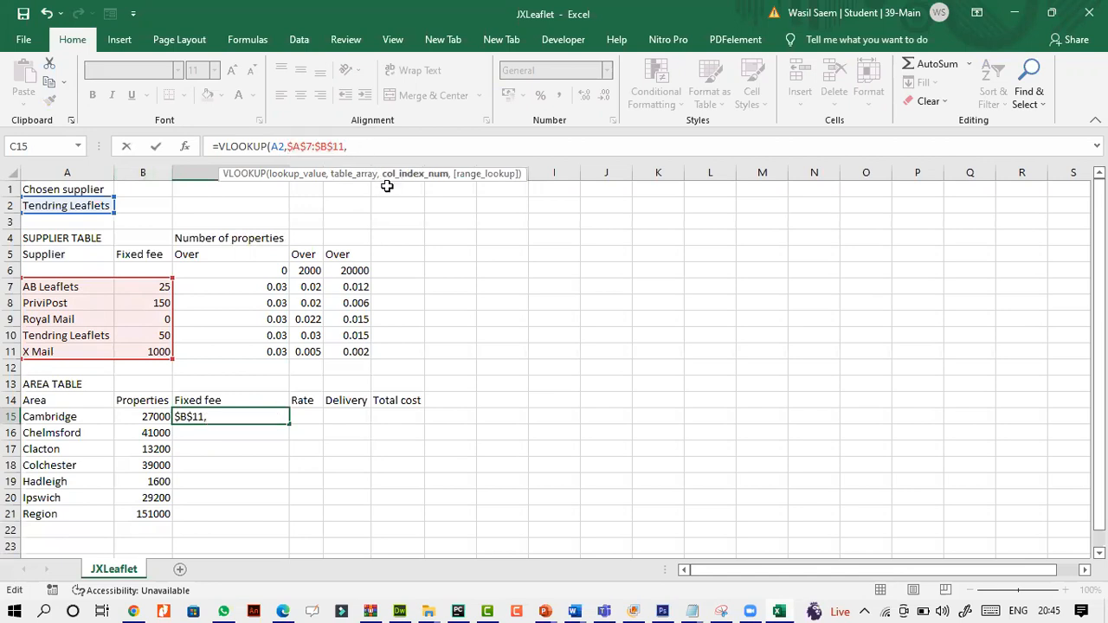
type("2,")
key("Return")
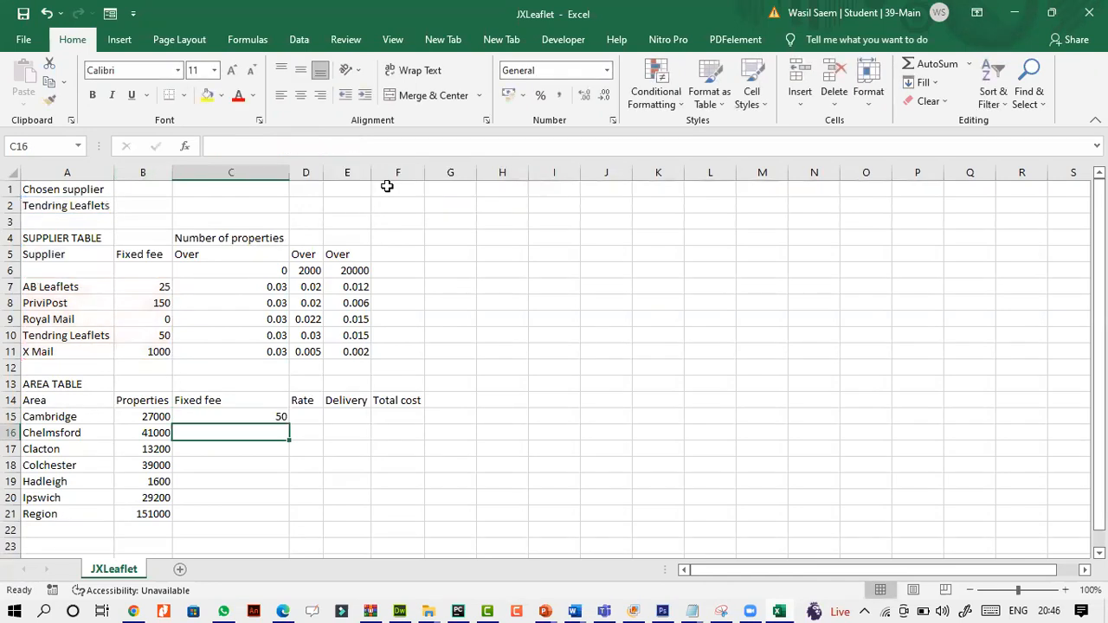
Step: Try filling the C15 formula down to C20, and check its relative lookup reference against cell A2
left_click(264, 416)
left_click_drag(289, 422, 289, 507)
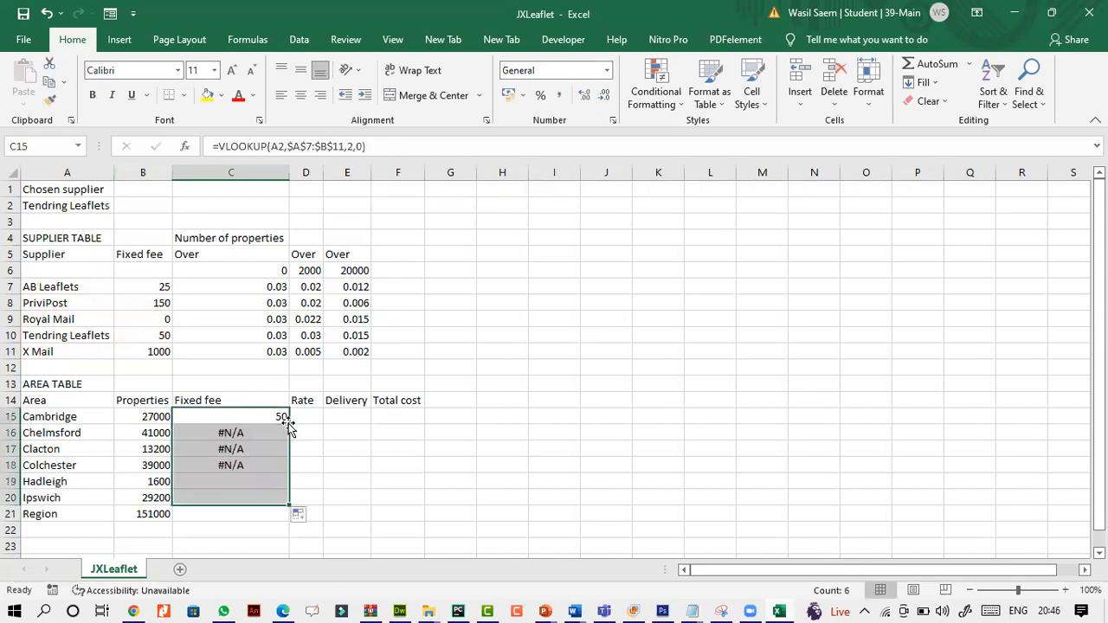
left_click(250, 417)
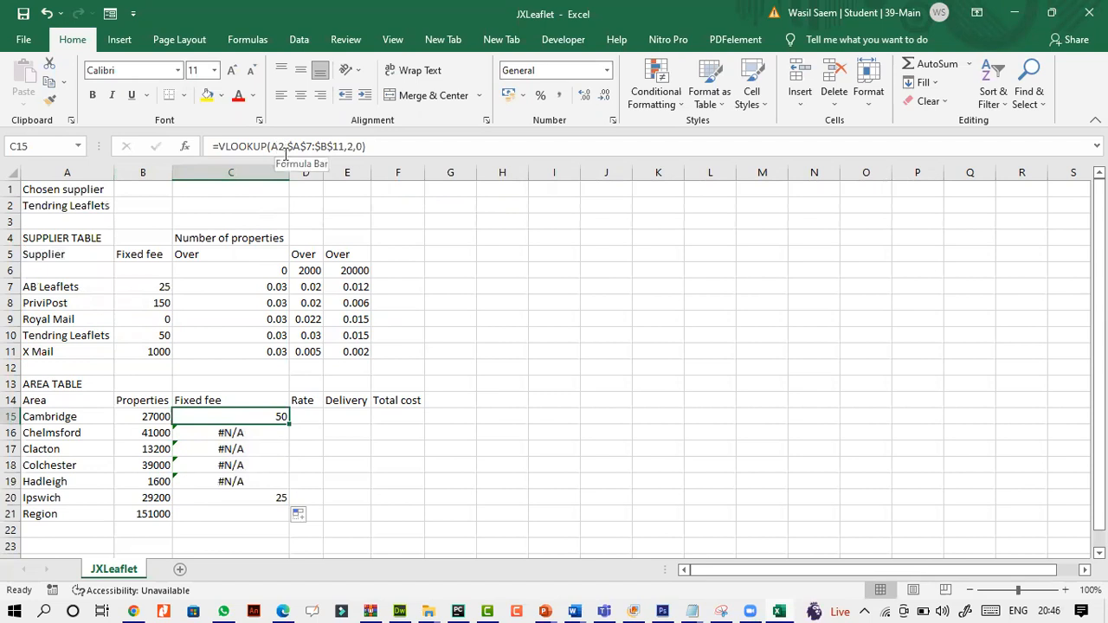
left_click(102, 205)
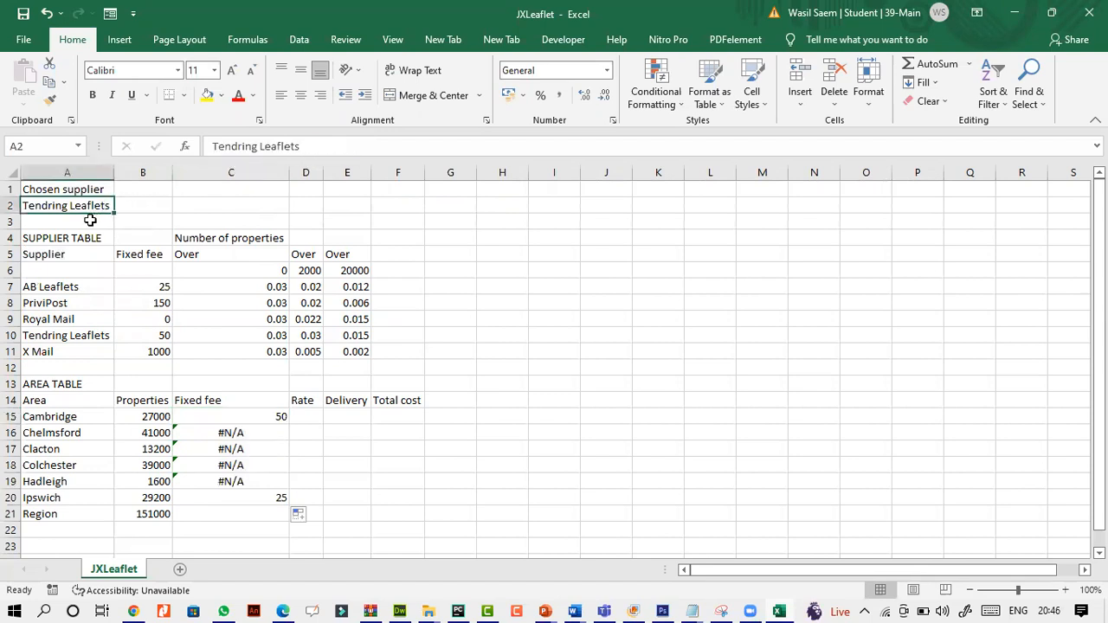
left_click(90, 221)
left_click(89, 235)
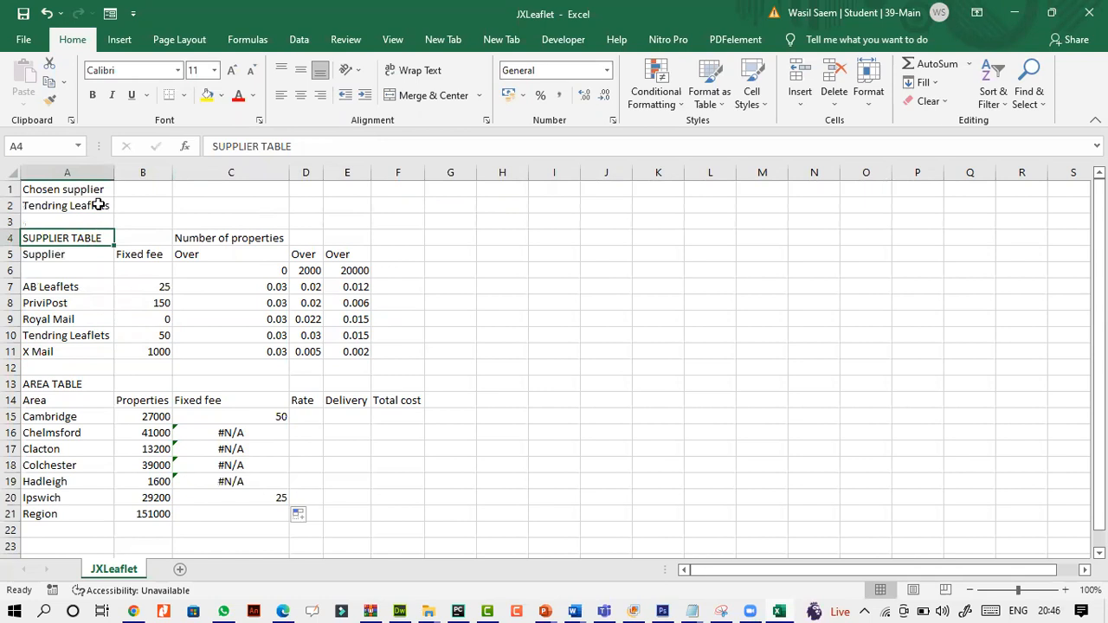
left_click(99, 205)
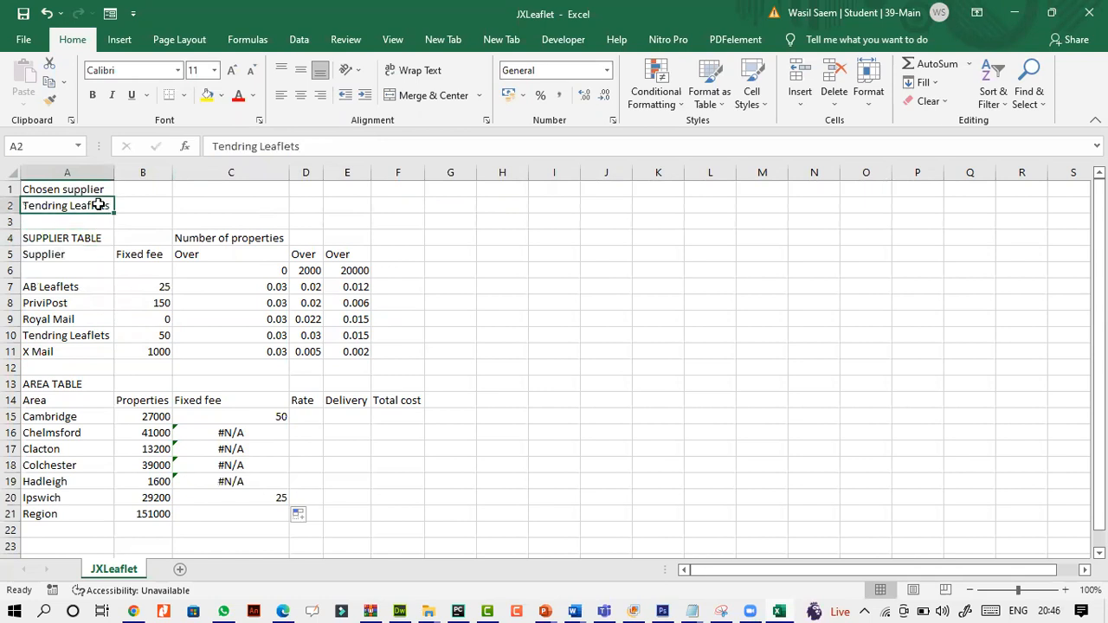
Step: Make the lookup value in C15 absolute as $A$2 and fill the formula down to C20
left_click(282, 419)
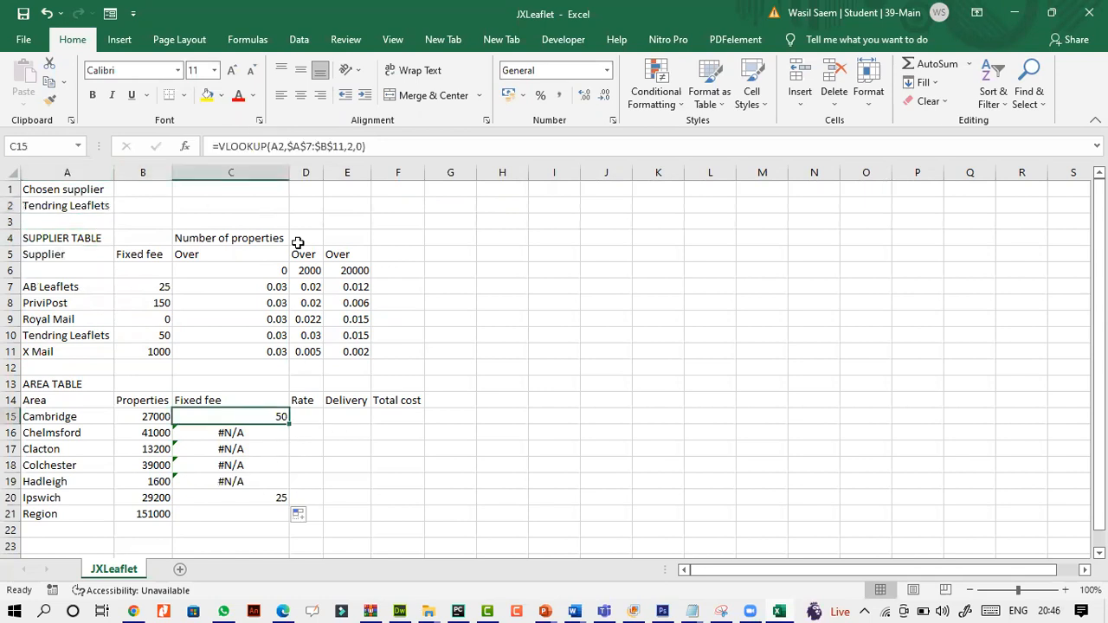
left_click(283, 147)
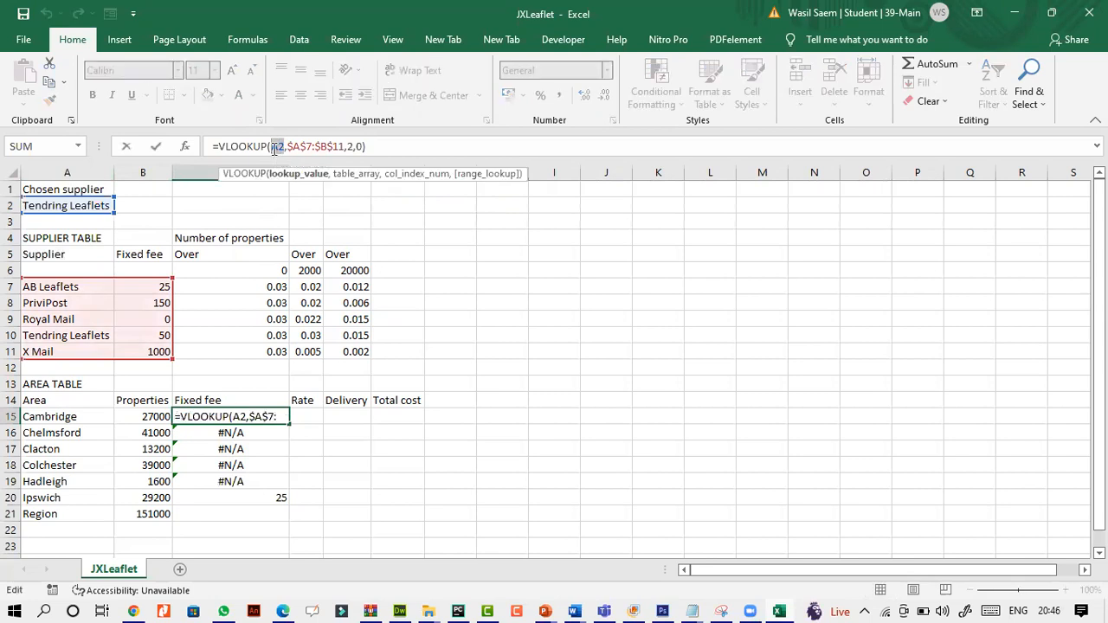
key("F4")
left_click(155, 148)
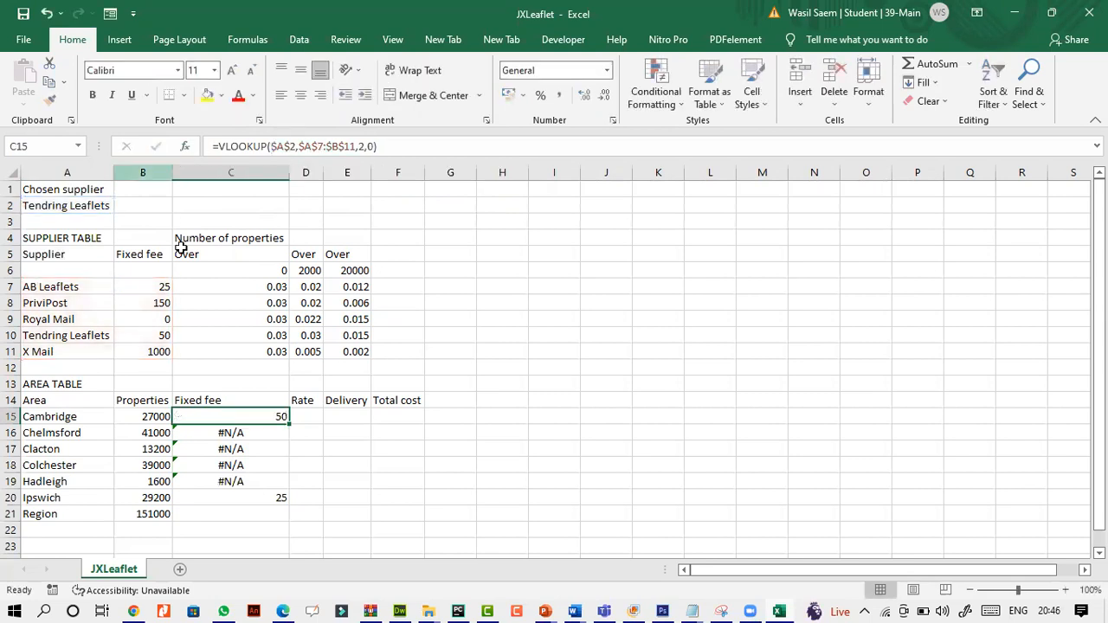
left_click_drag(288, 423, 286, 500)
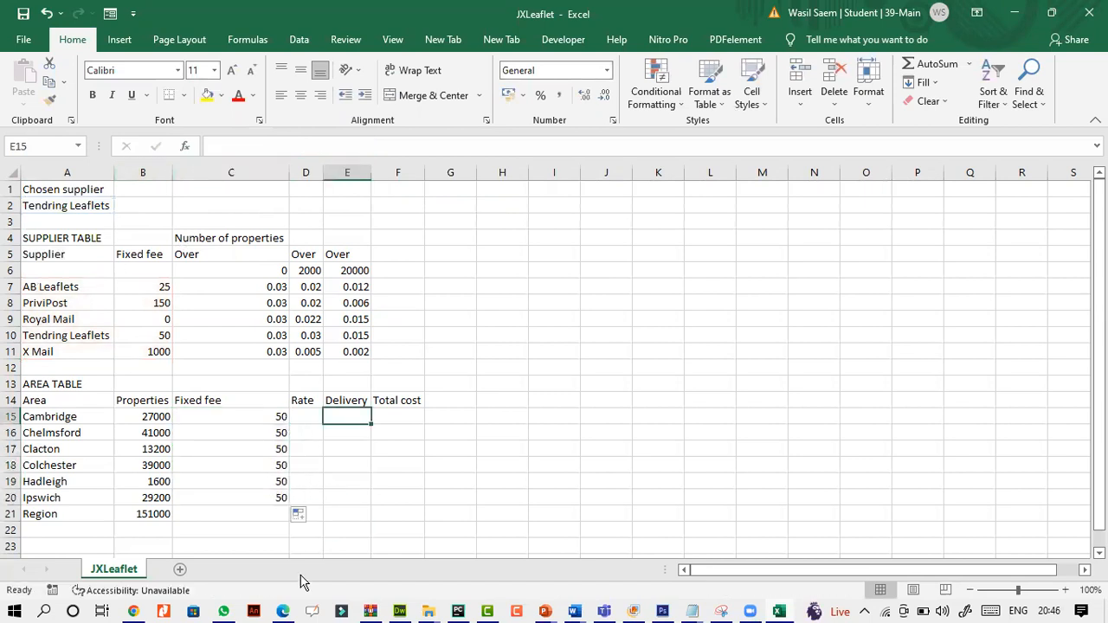
Step: In the question paper in Edge, circle question number 14 and read its requirements for the rate formula in D15
left_click(283, 611)
mouse_move(137, 386)
left_mouse_down()
mouse_move(145, 419)
mouse_move(182, 397)
mouse_move(136, 389)
left_mouse_up()
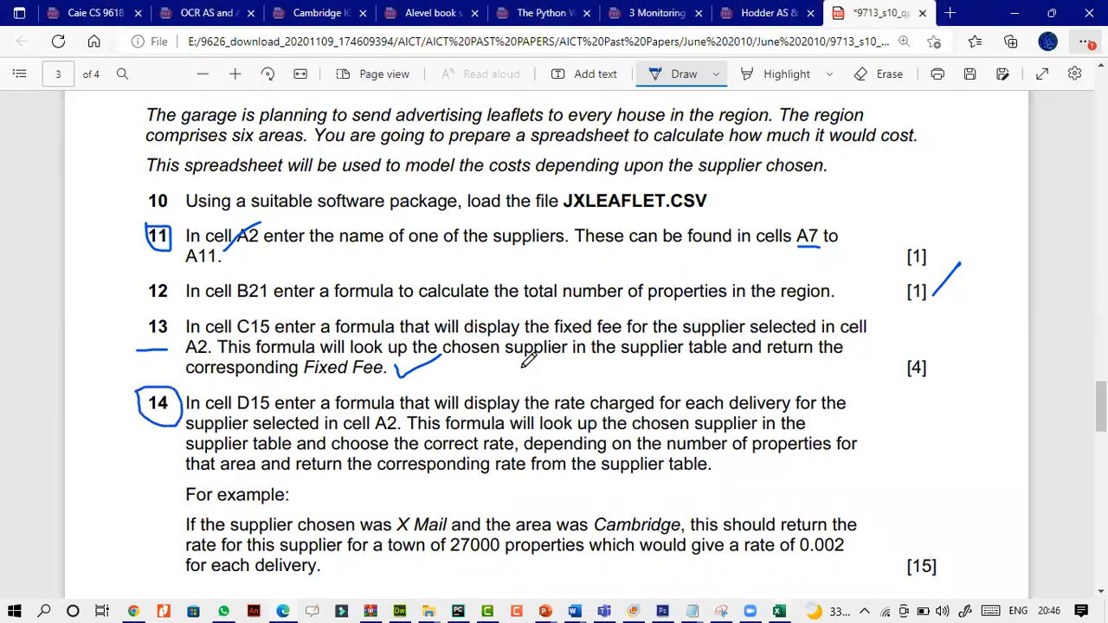
scroll(971, 429, "down", 2)
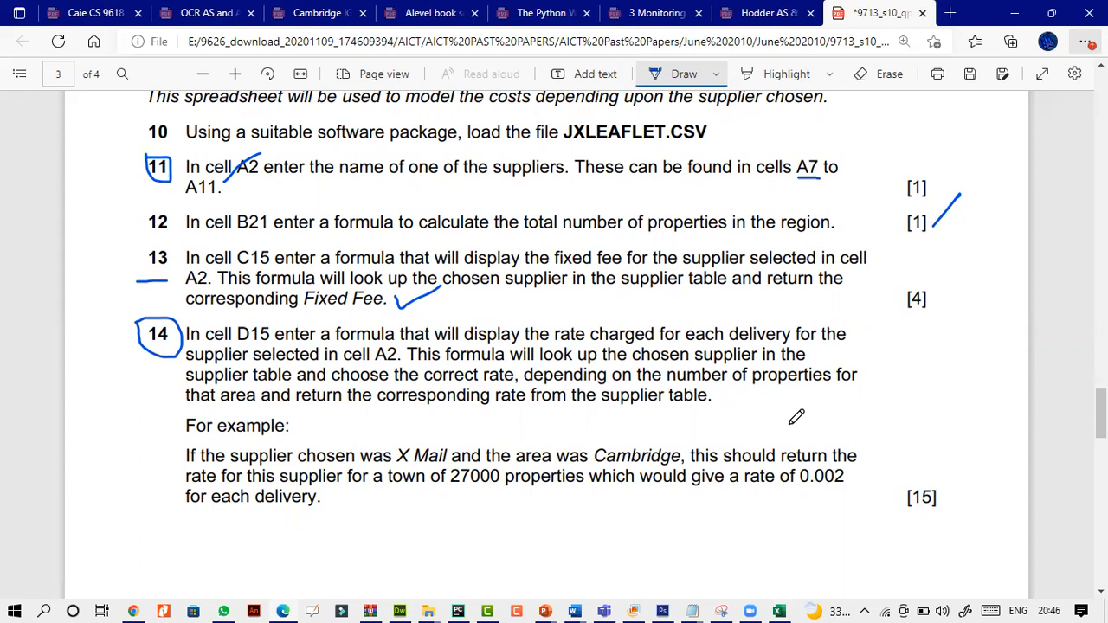
Step: Back in Excel, examine the empty rate cell D15, the chosen supplier in A2 and its match in the supplier table
left_click(282, 611)
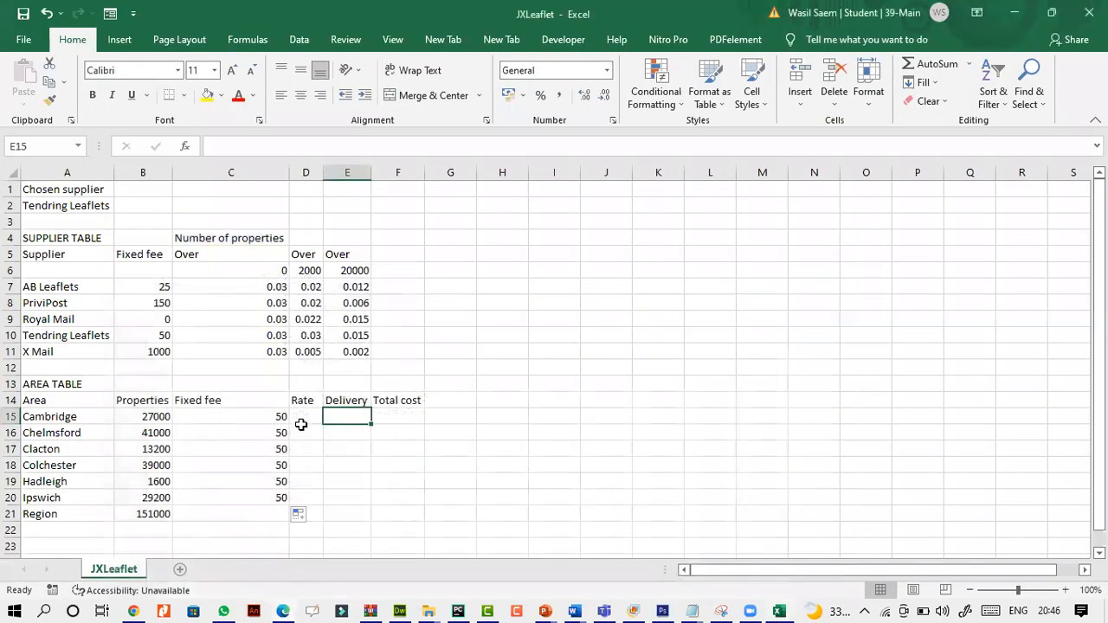
left_click(302, 415)
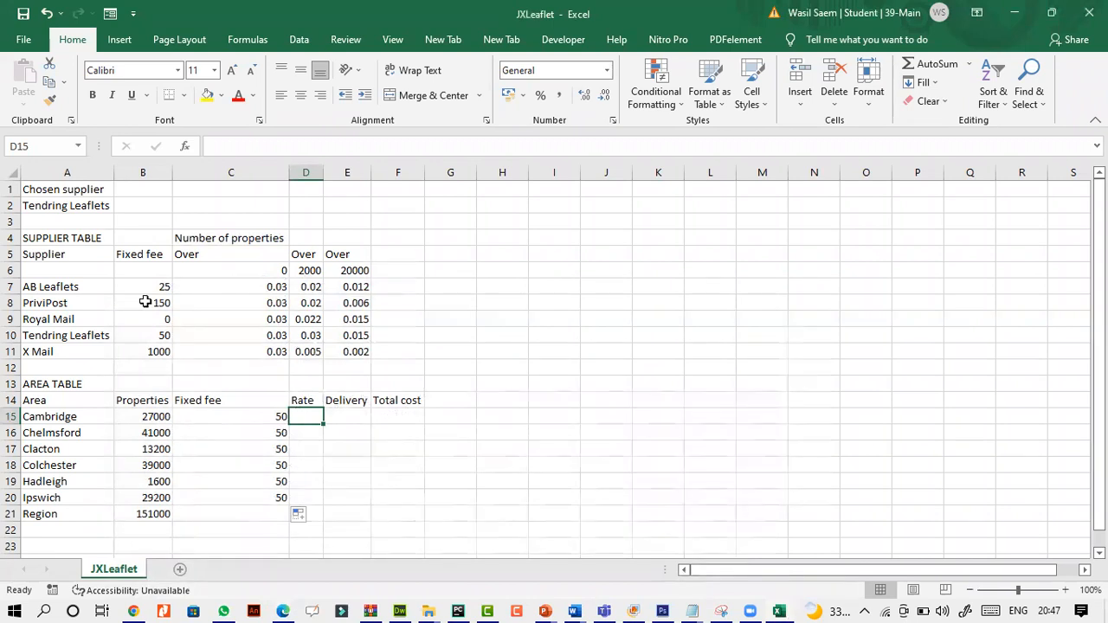
left_click(70, 205)
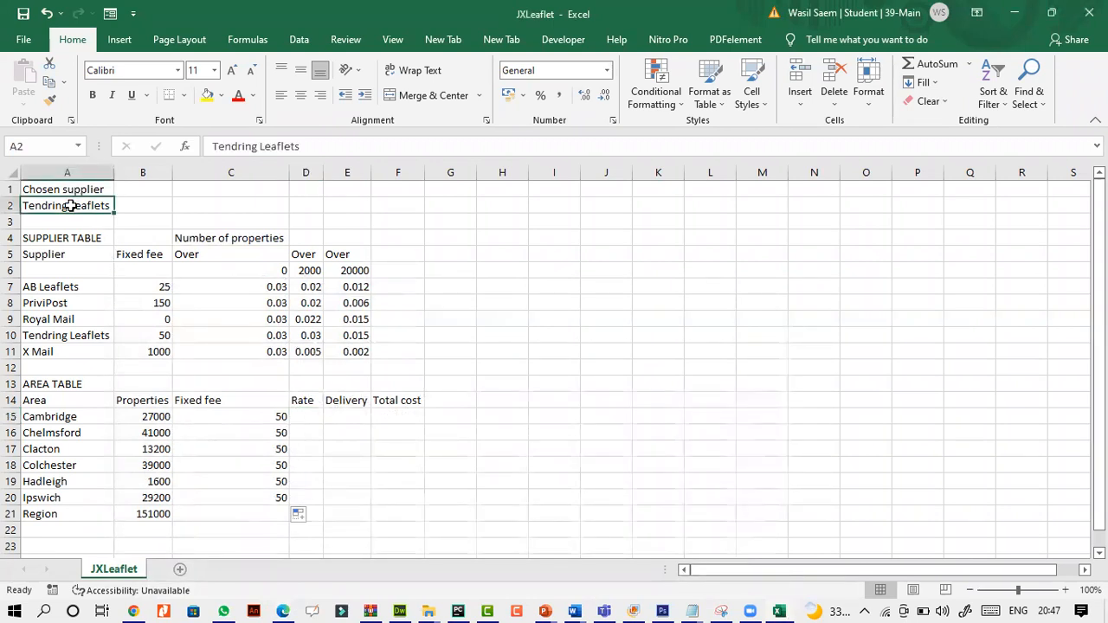
left_click(307, 414)
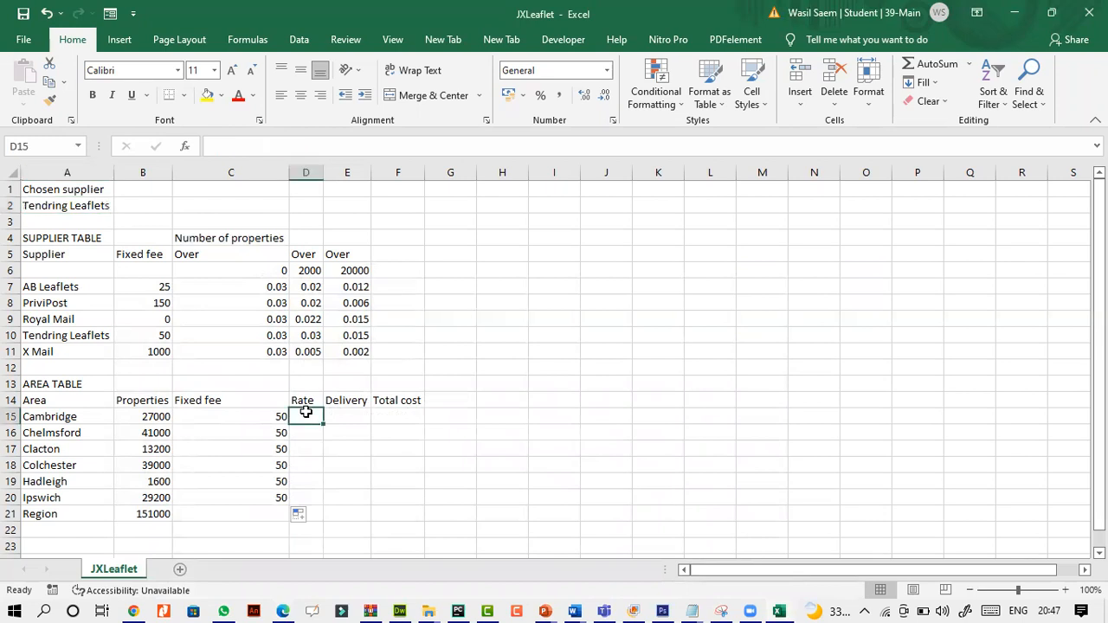
left_click(69, 287)
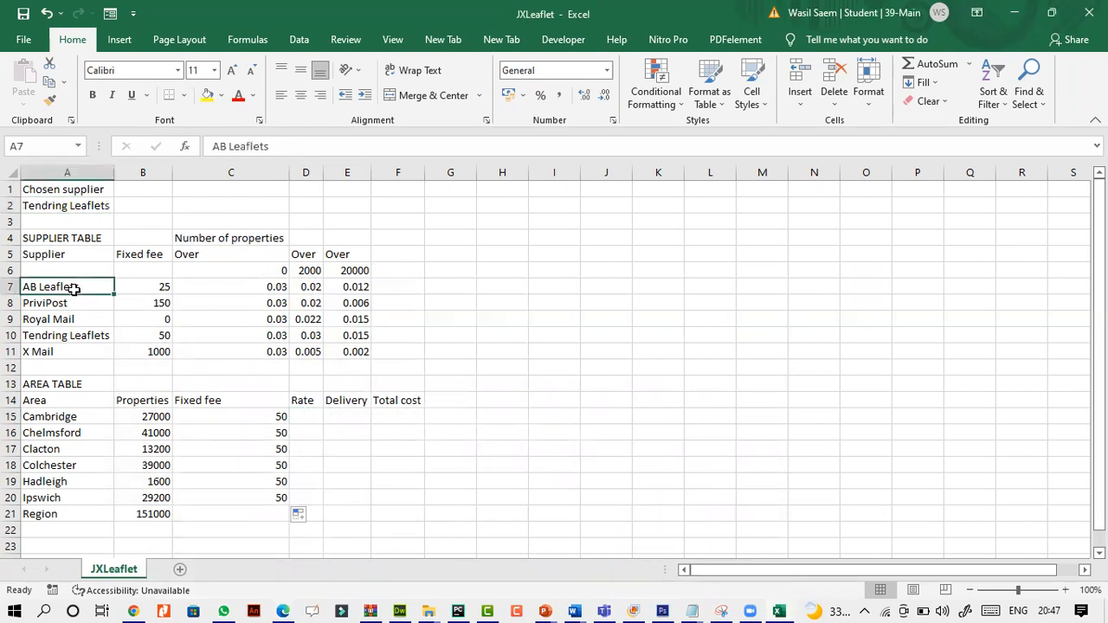
left_click(69, 338)
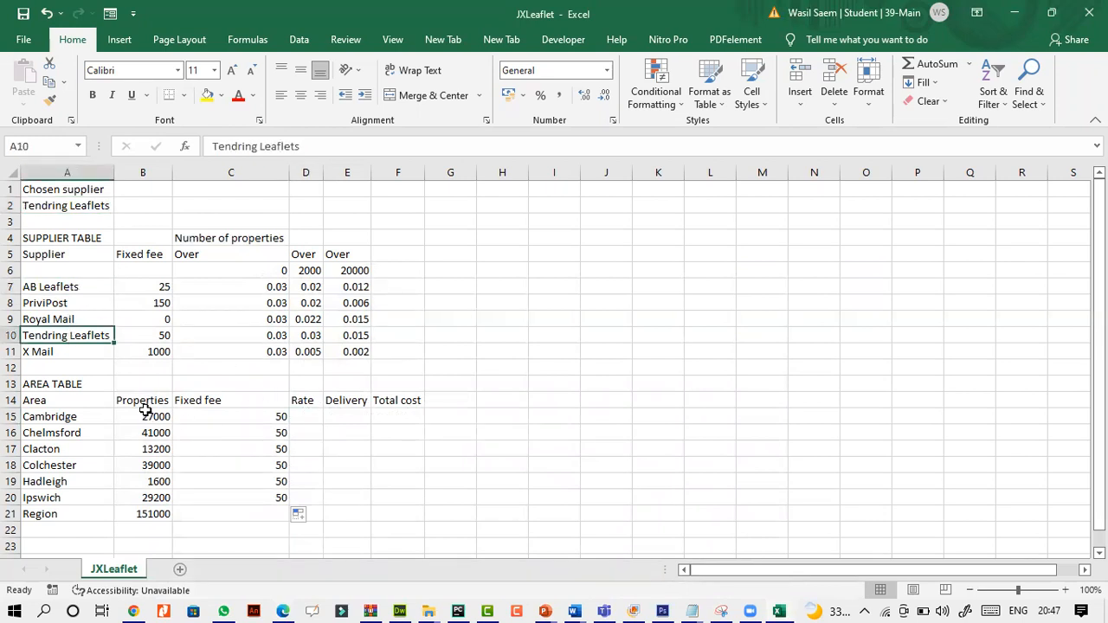
Step: Compare the areas' property numbers with the Over thresholds, and inspect the rates for AB Leaflets, Tendring Leaflets and X Mail
left_click_drag(144, 415, 144, 476)
left_click_drag(194, 254, 344, 270)
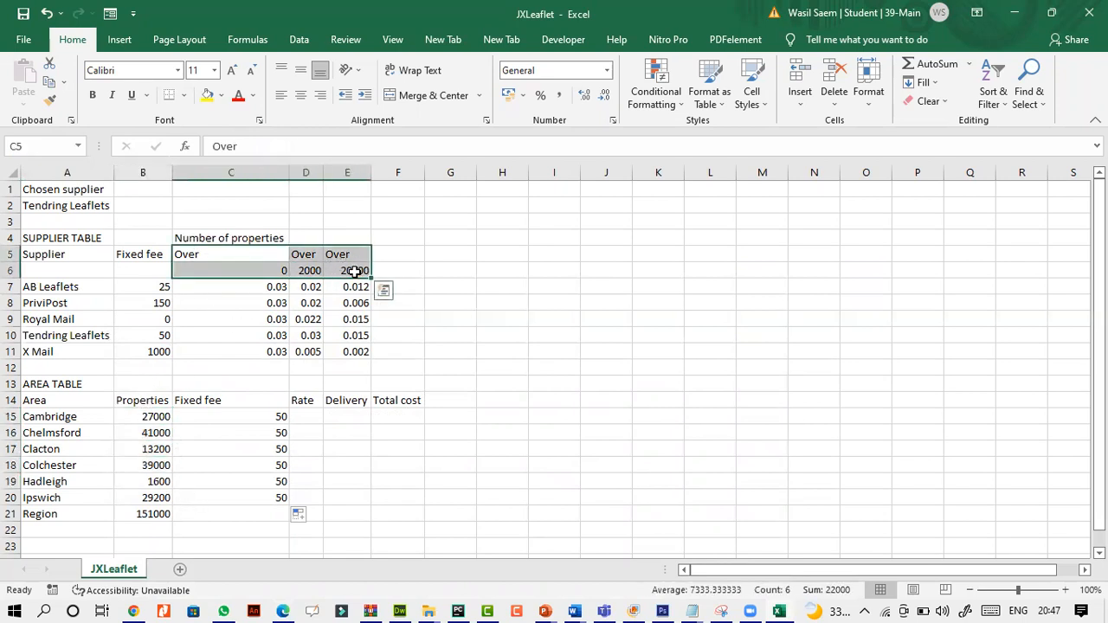
left_click(356, 270)
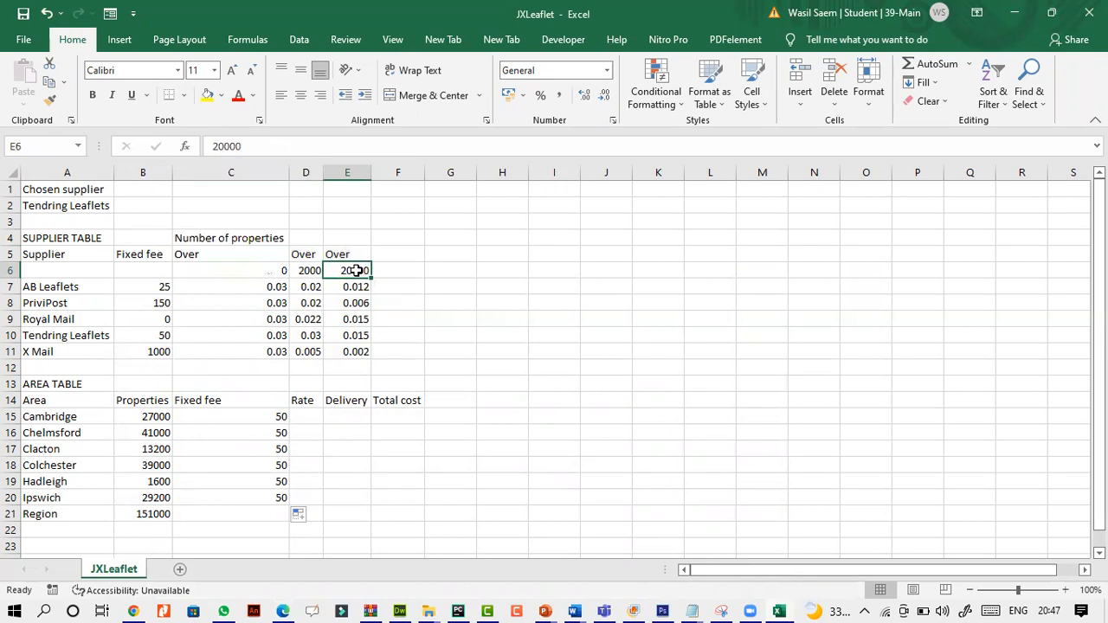
left_click(359, 288)
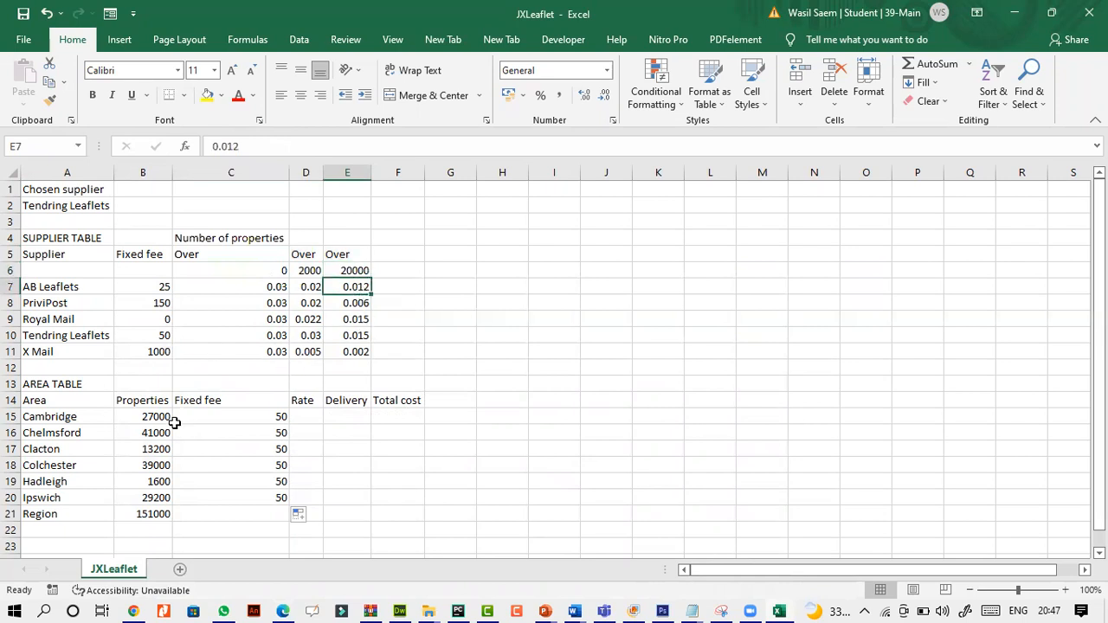
left_click(11, 335)
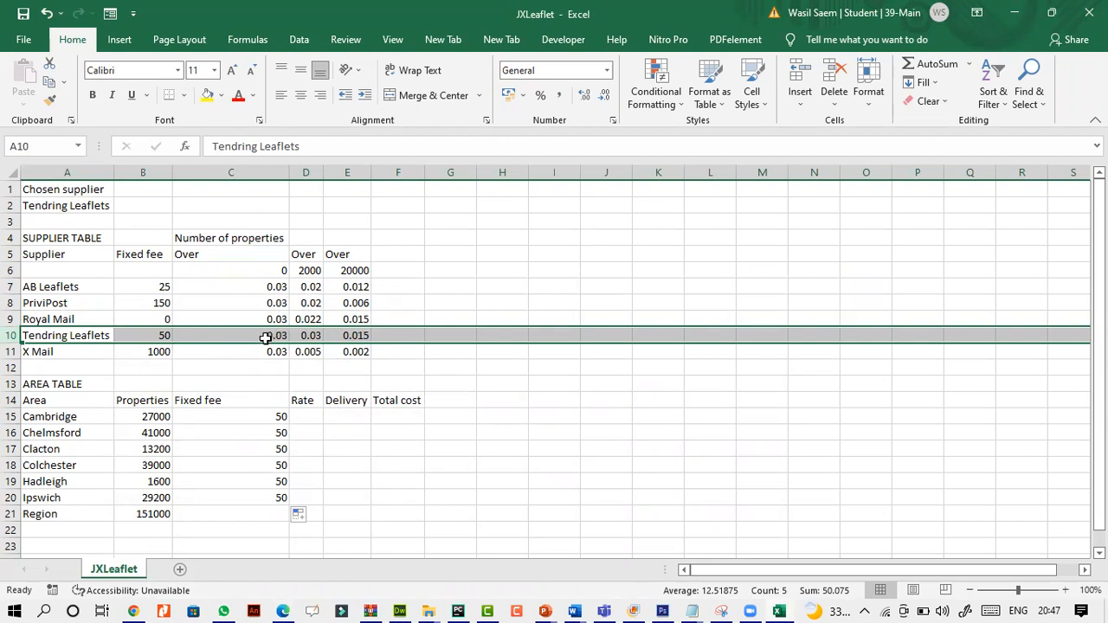
left_click(13, 352)
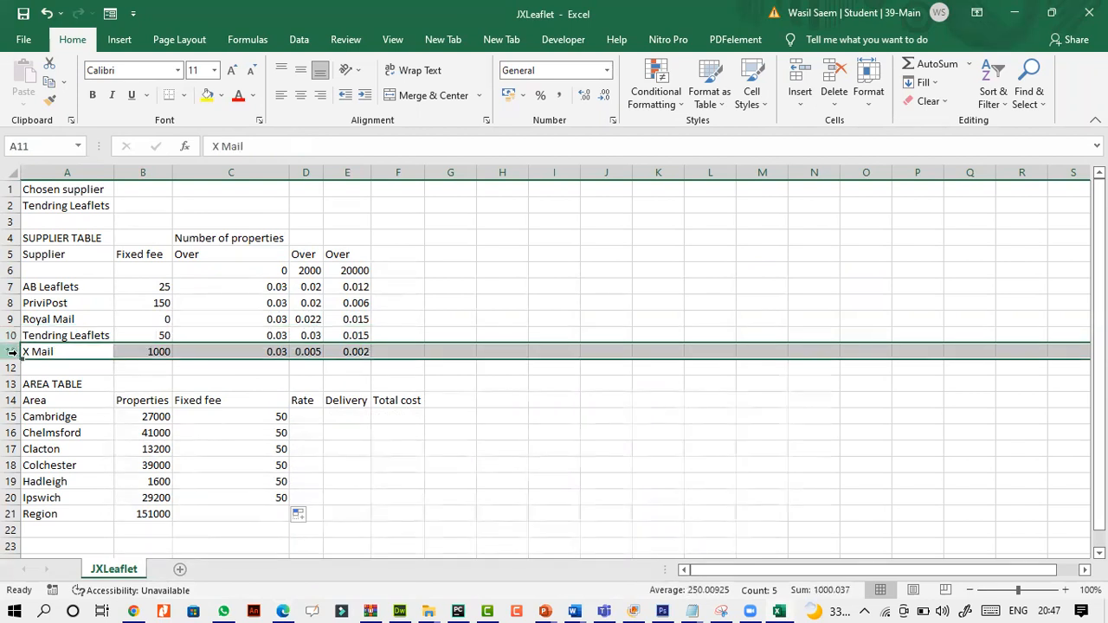
left_click(79, 355)
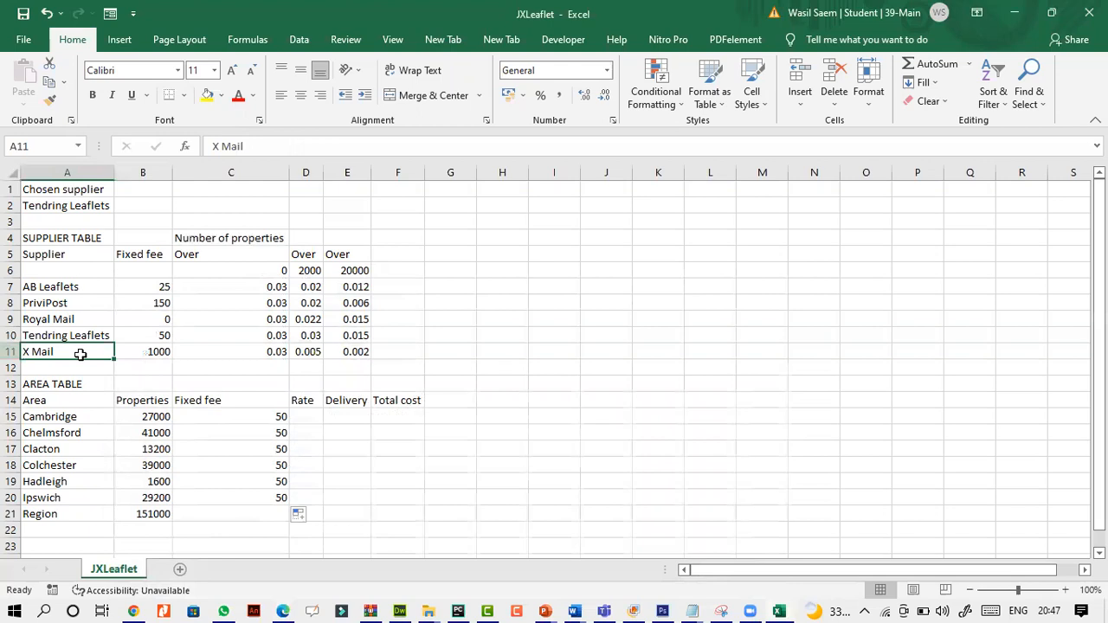
Step: Change the chosen supplier in A2 to X Mail by copying the name from A11 of the supplier table
key("ctrl+c")
left_click(73, 206)
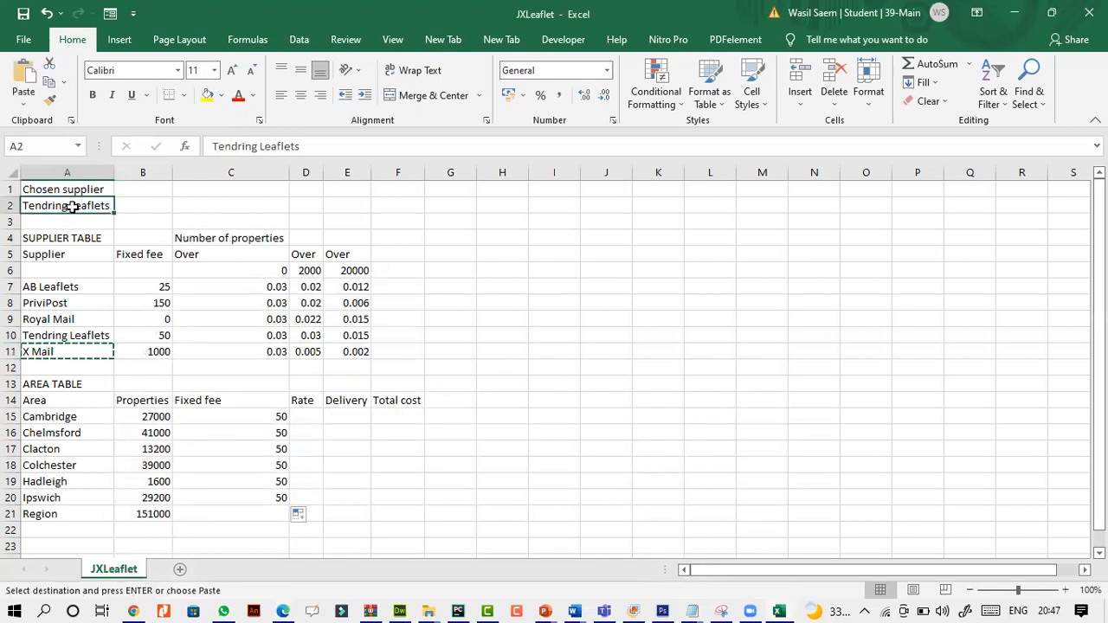
key("ctrl+v")
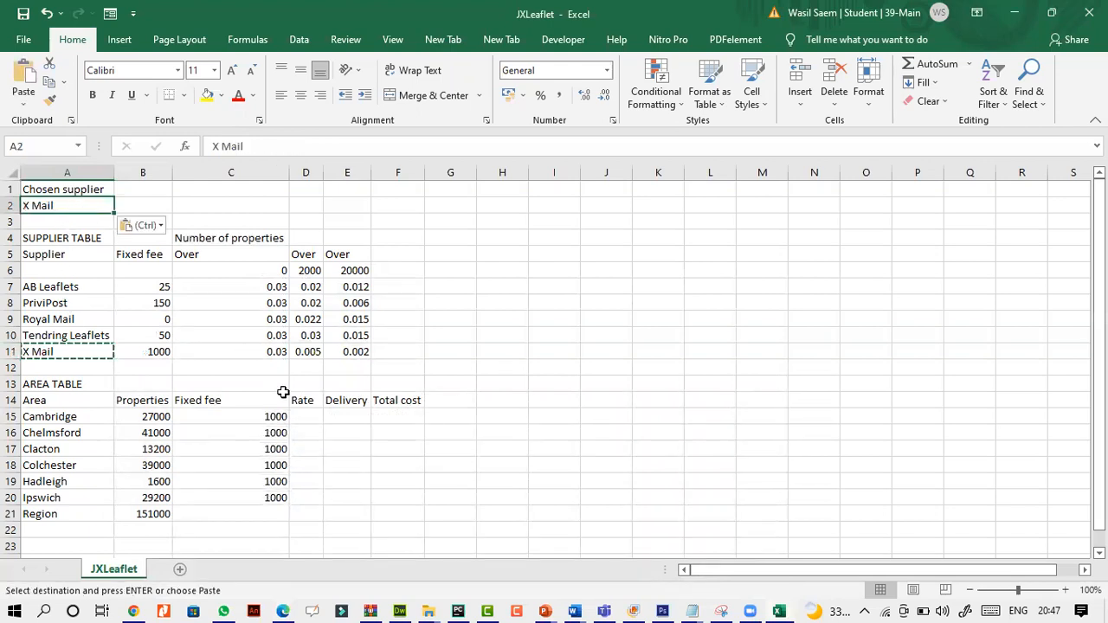
Step: For rate cell D15, reread question 14's X Mail and Cambridge example in the Edge question paper and return to Excel
left_click(303, 416)
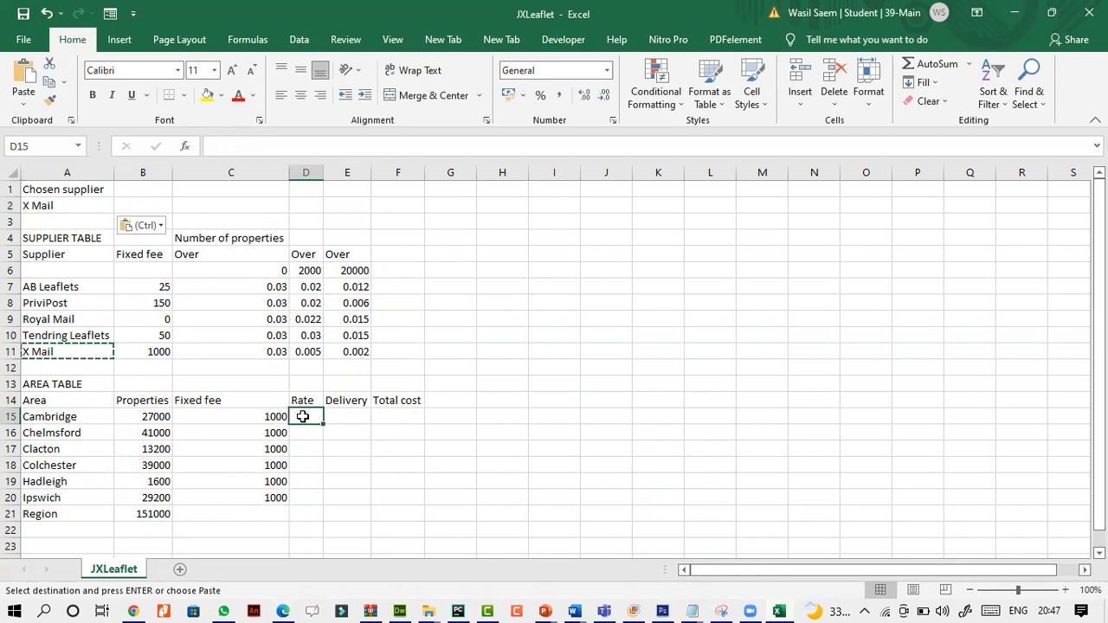
left_click(282, 612)
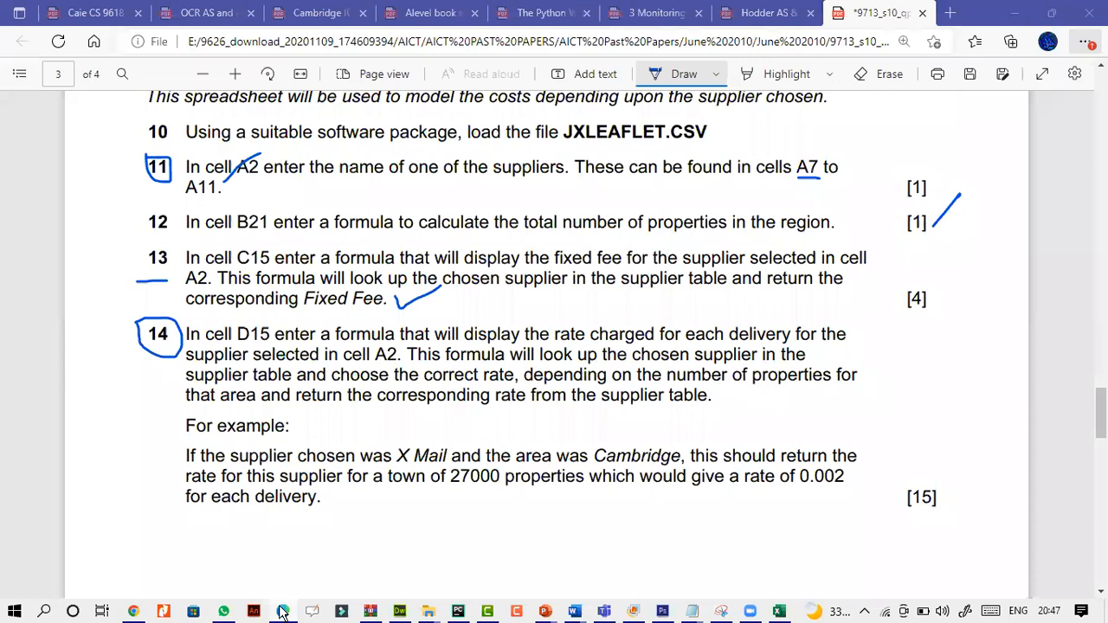
left_click(282, 611)
left_click(282, 612)
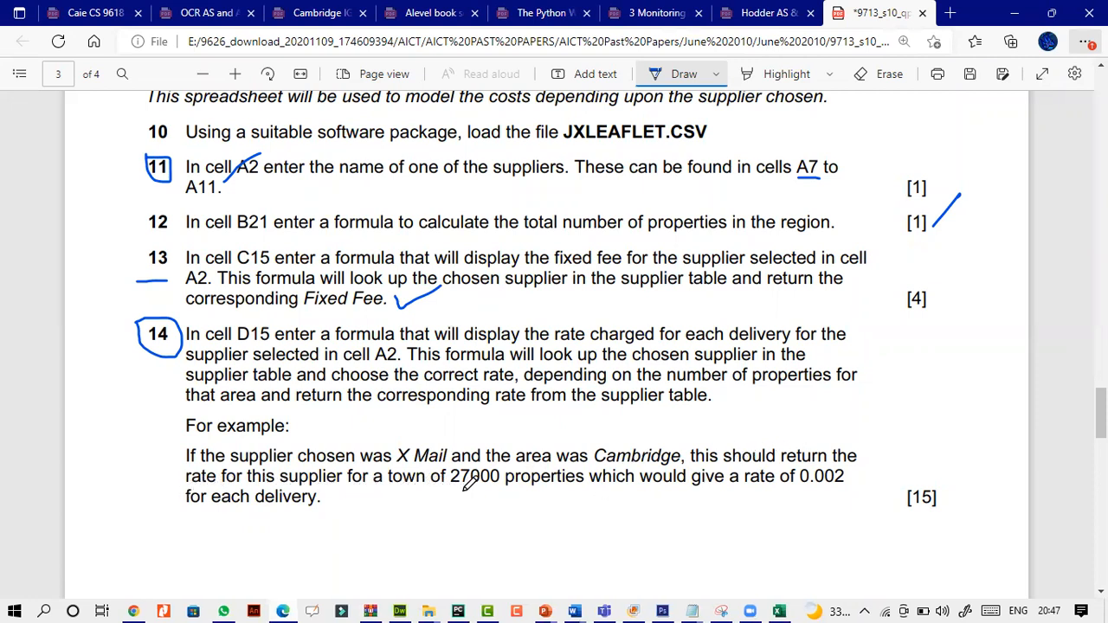
left_click(289, 607)
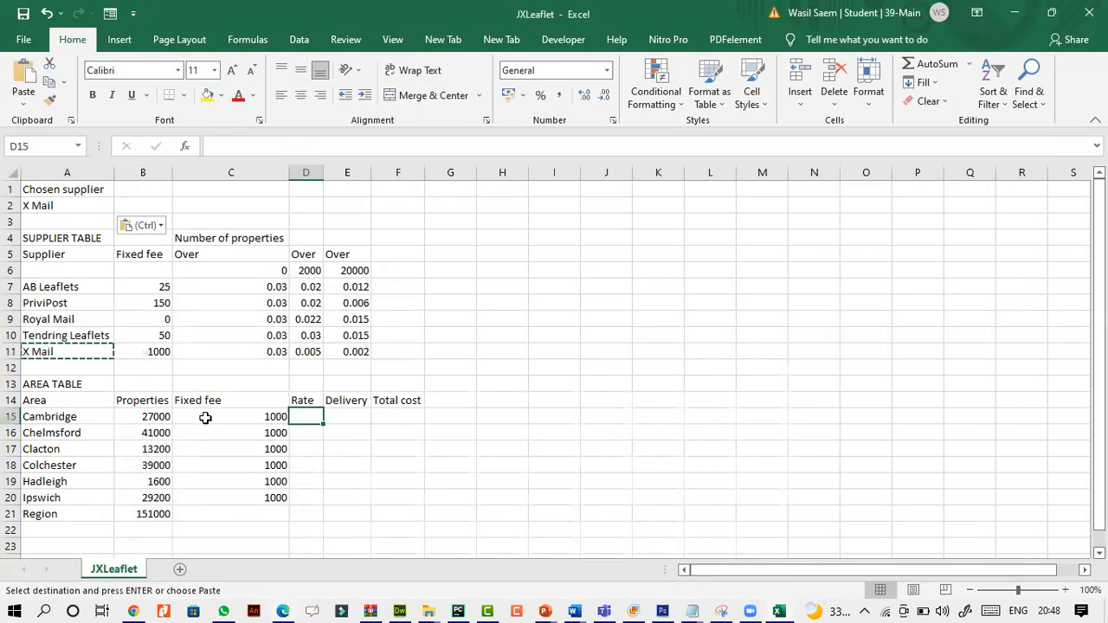
Step: Start an IF formula in D15 with Cambridge's property number in B15 as the cell to test
left_click(231, 151)
type("=if")
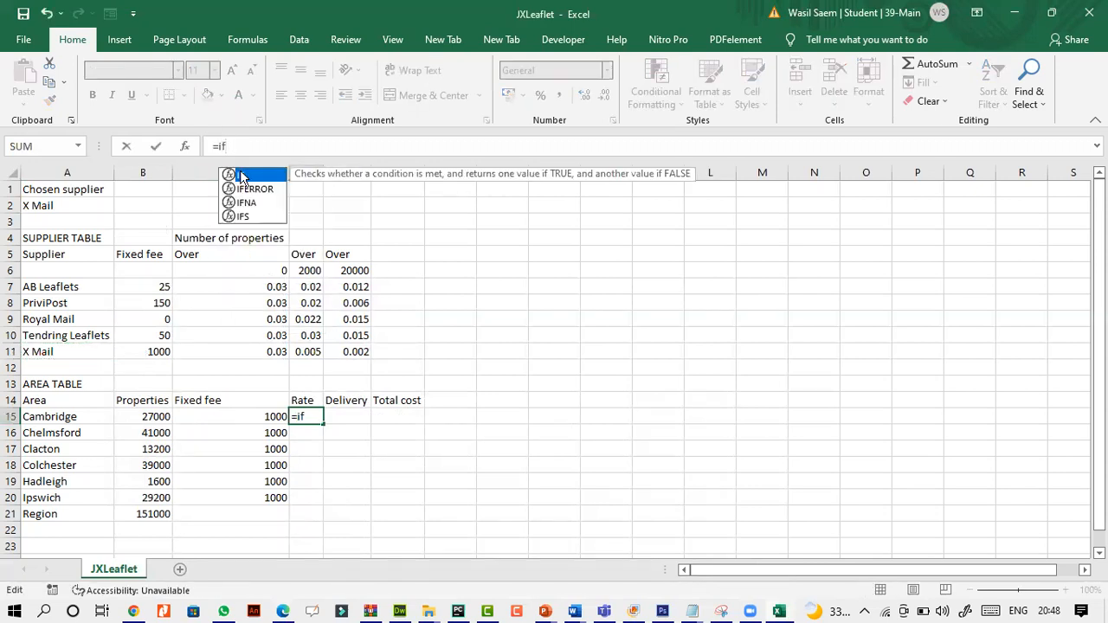
double_click(241, 174)
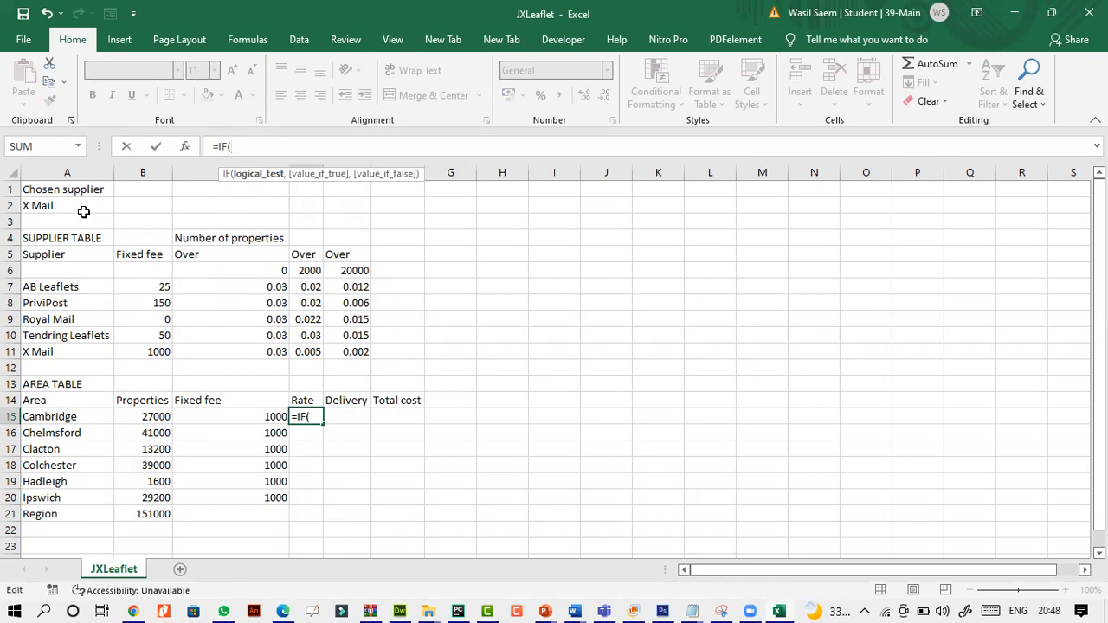
left_click(141, 415)
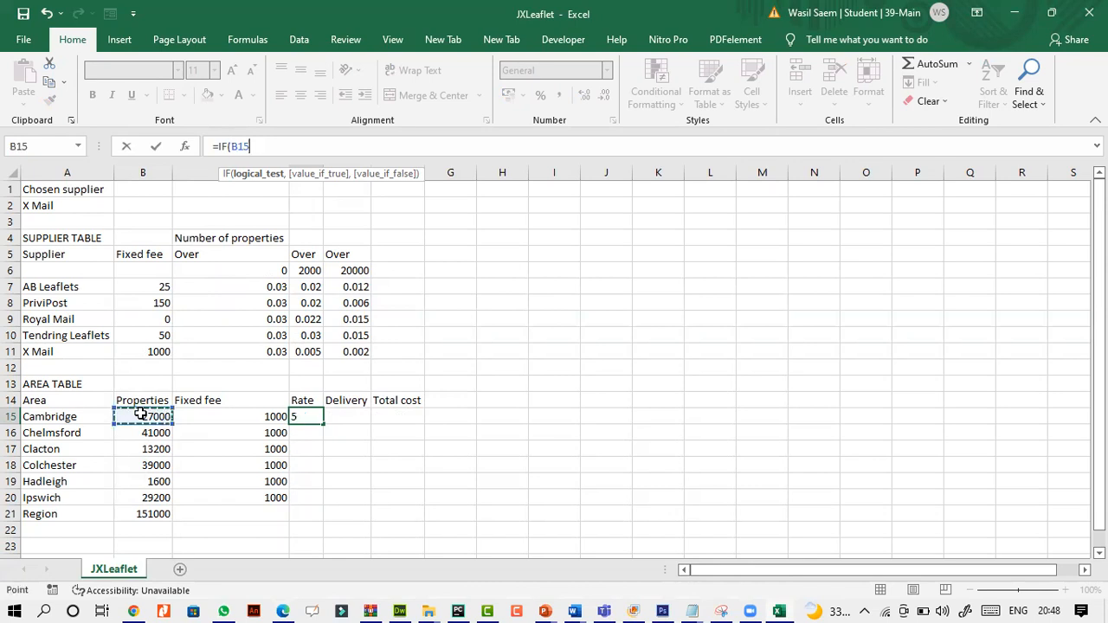
type(".")
Step: Open the On-Screen Keyboard from a Windows search for "ke" and resume editing the D15 formula after B15
left_click(14, 612)
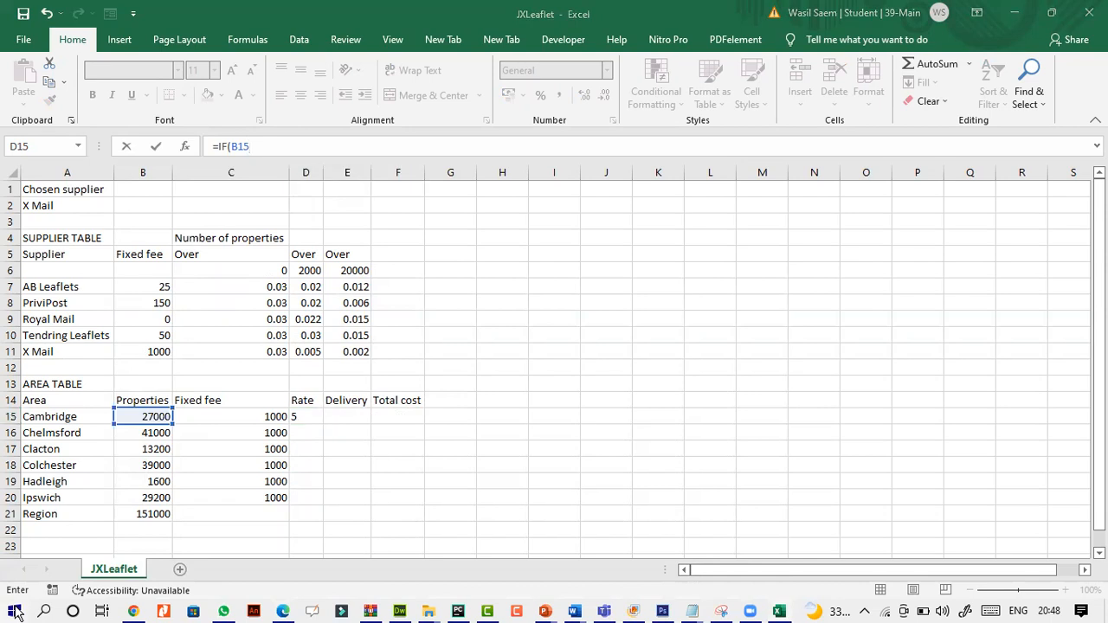
type("ke")
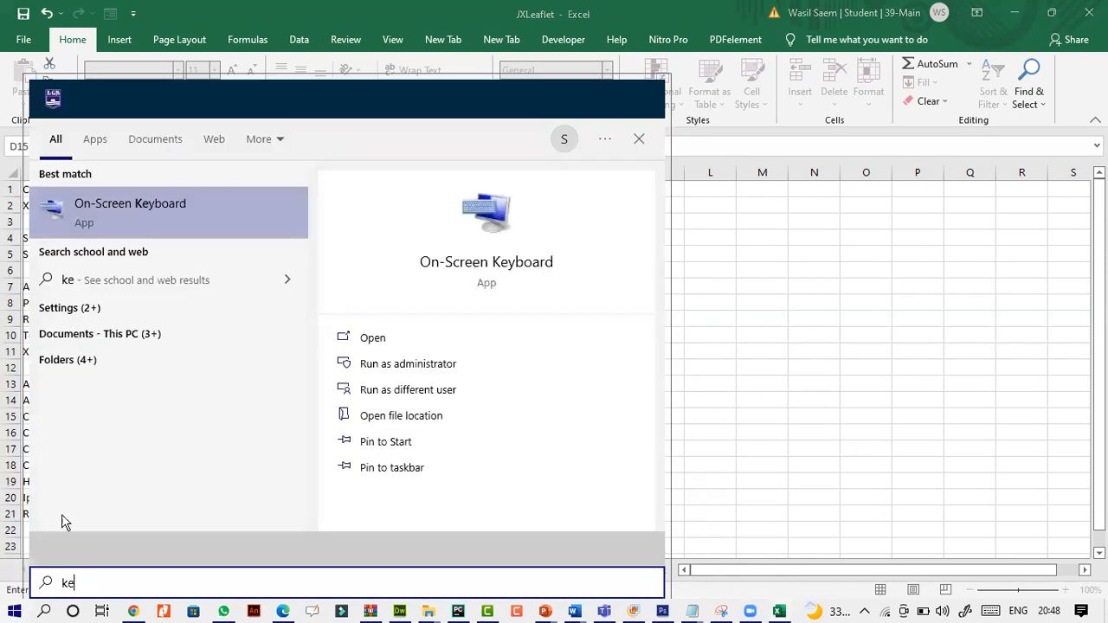
left_click(158, 219)
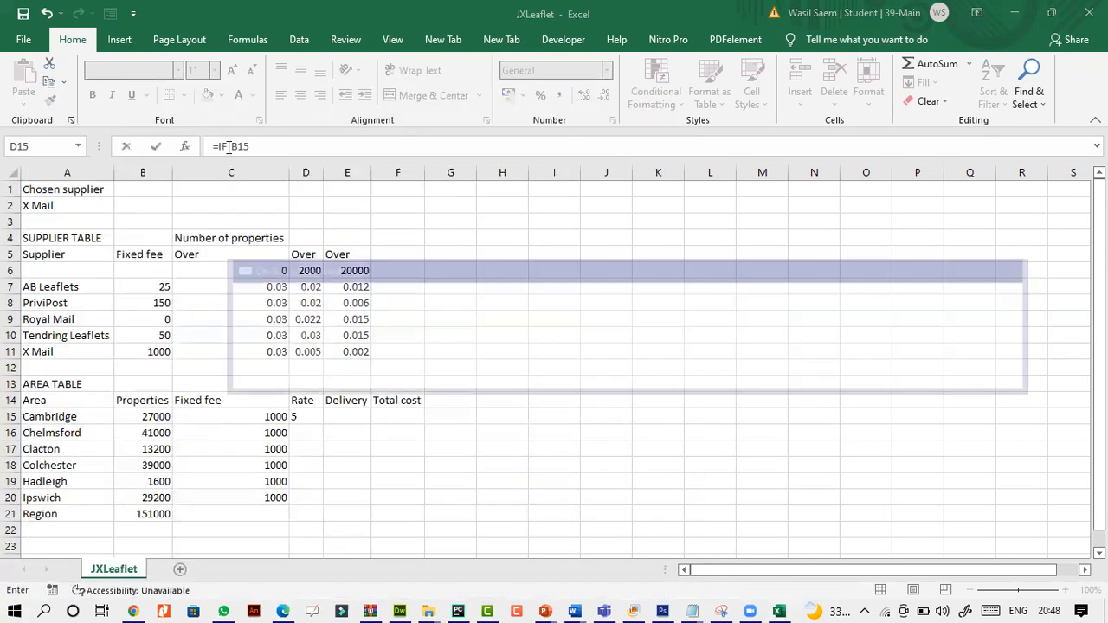
left_click(253, 145)
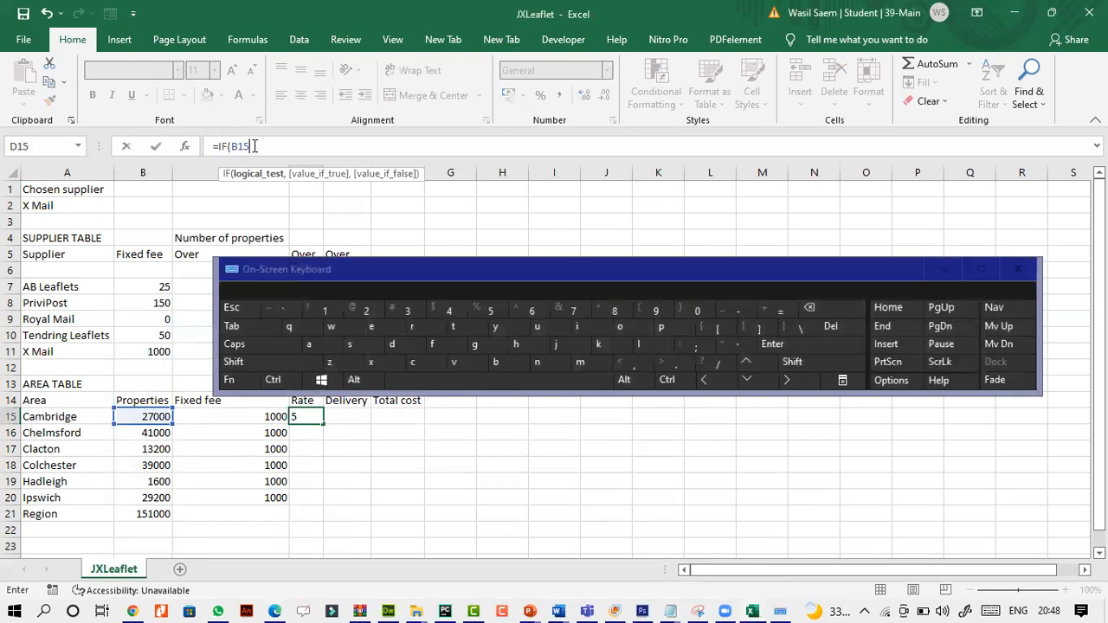
Step: Complete the IF condition in D15 as B15>20000 and move the On-Screen Keyboard clear of the tables
left_click(811, 361)
left_click(666, 362)
type("20000")
left_click_drag(523, 259, 701, 214)
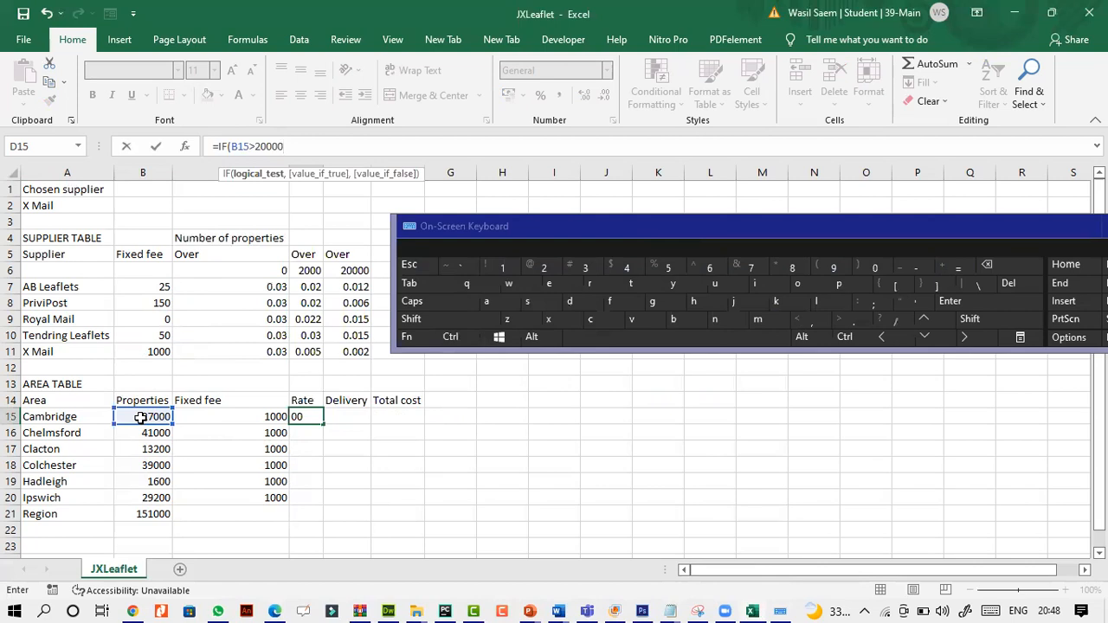
type(",")
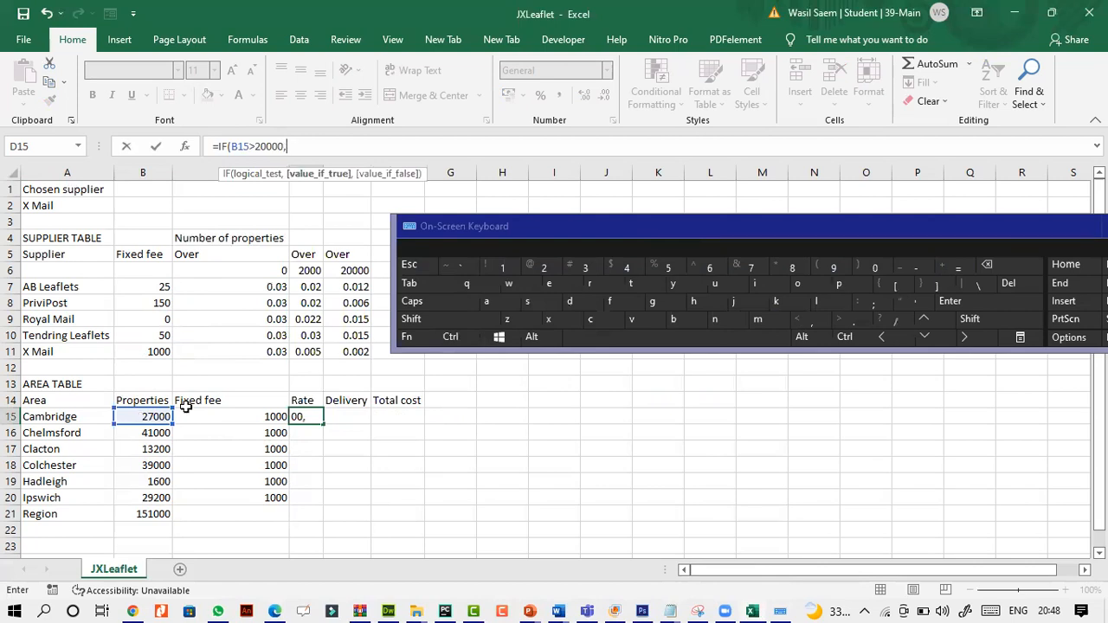
Step: Nest a VLOOKUP as the IF's value if true, with the absolute reference $A$2 as its lookup value
type("vl")
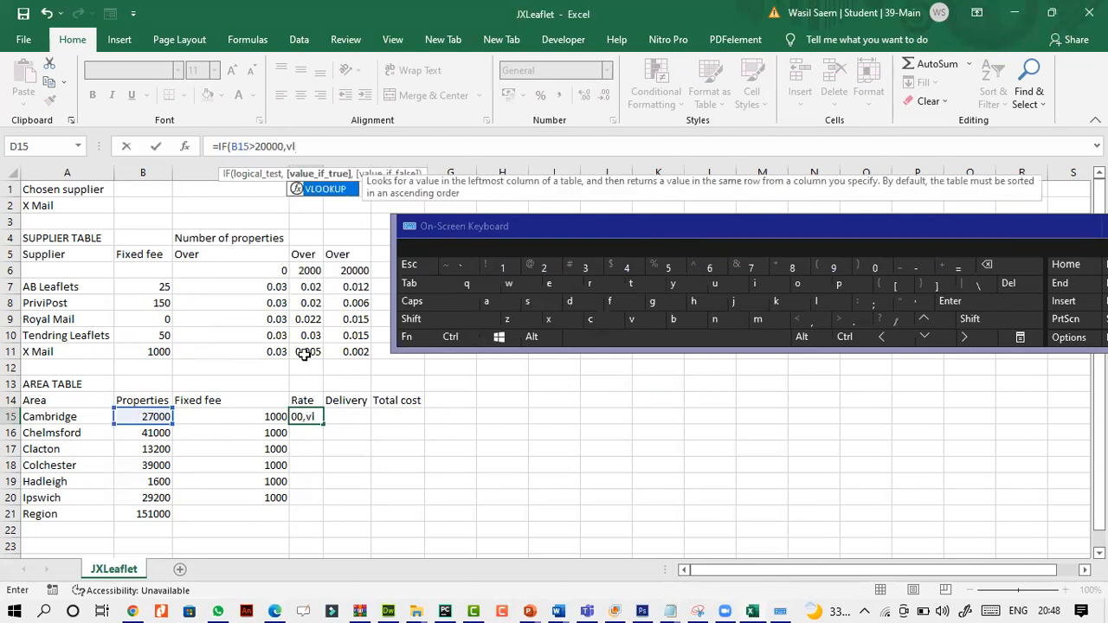
double_click(321, 190)
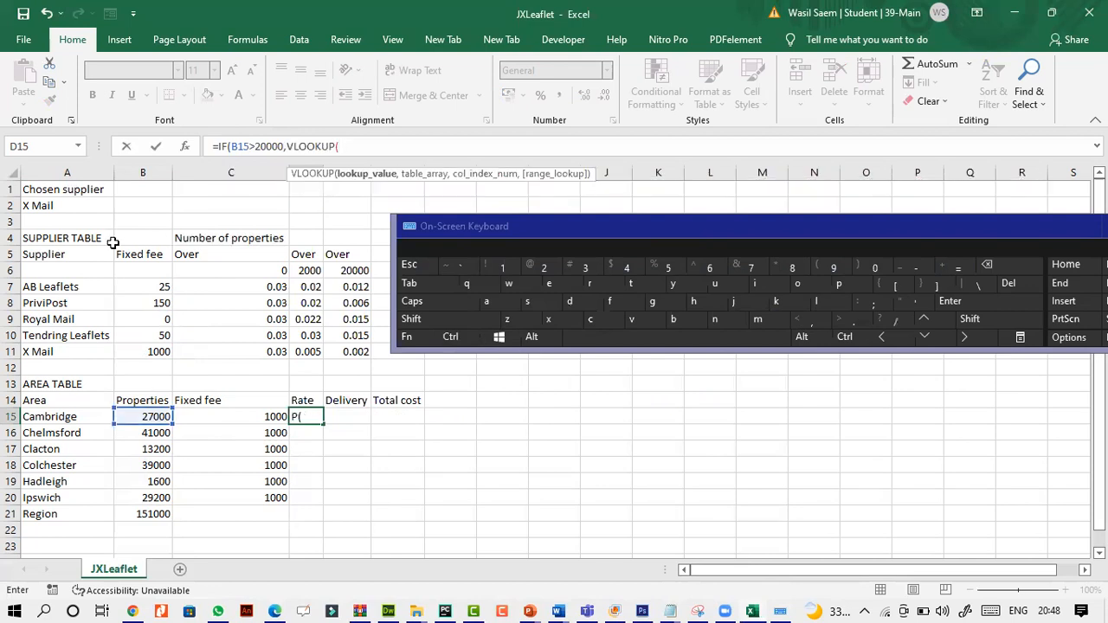
left_click(65, 206)
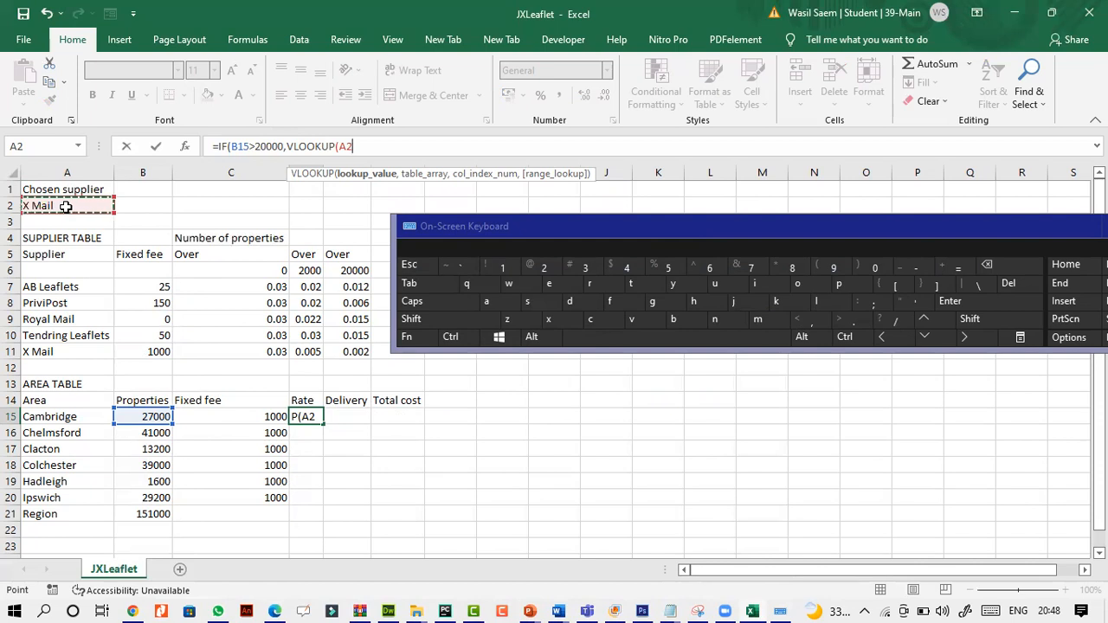
key("F4")
type(",")
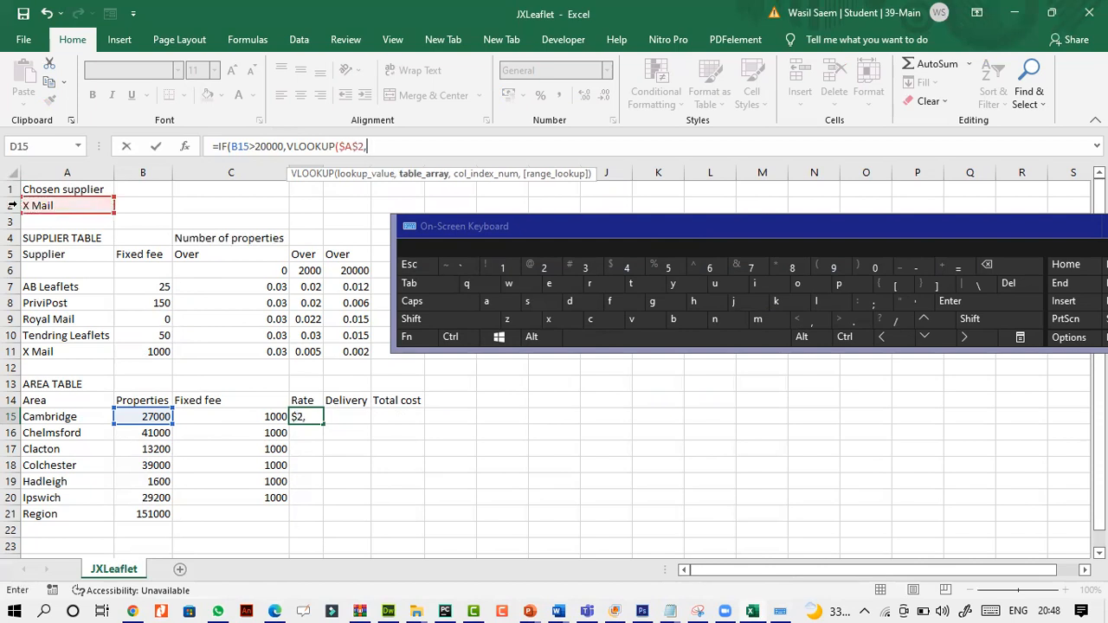
Step: Complete the VLOOKUP with table array $A$7:$E$11, column index 5 and range lookup 0, and close its bracket
left_click_drag(53, 287, 365, 334)
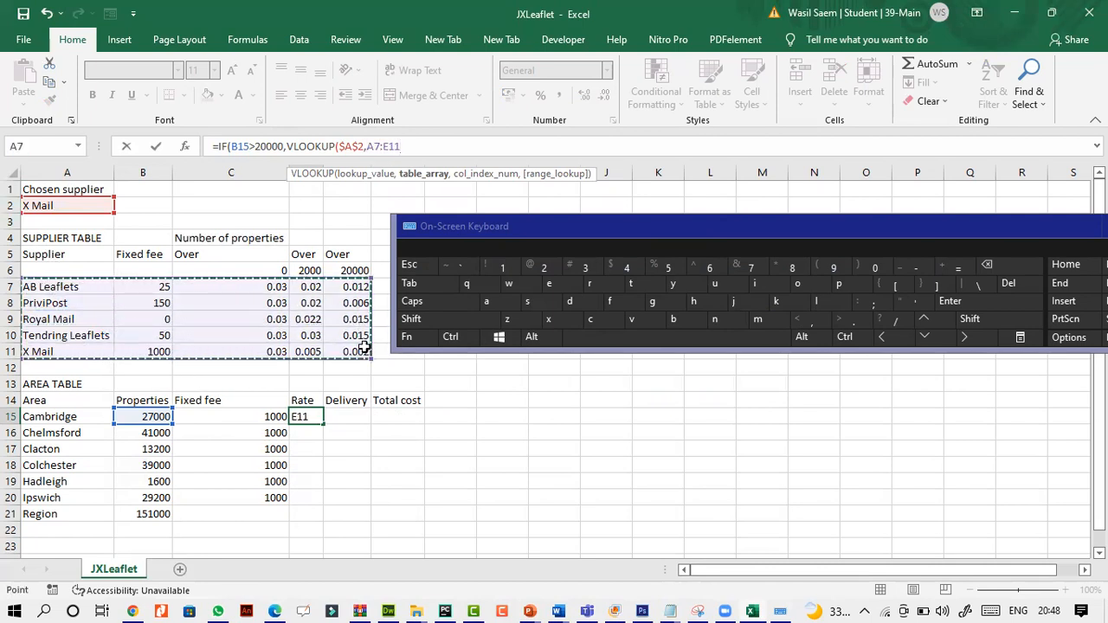
key("F4")
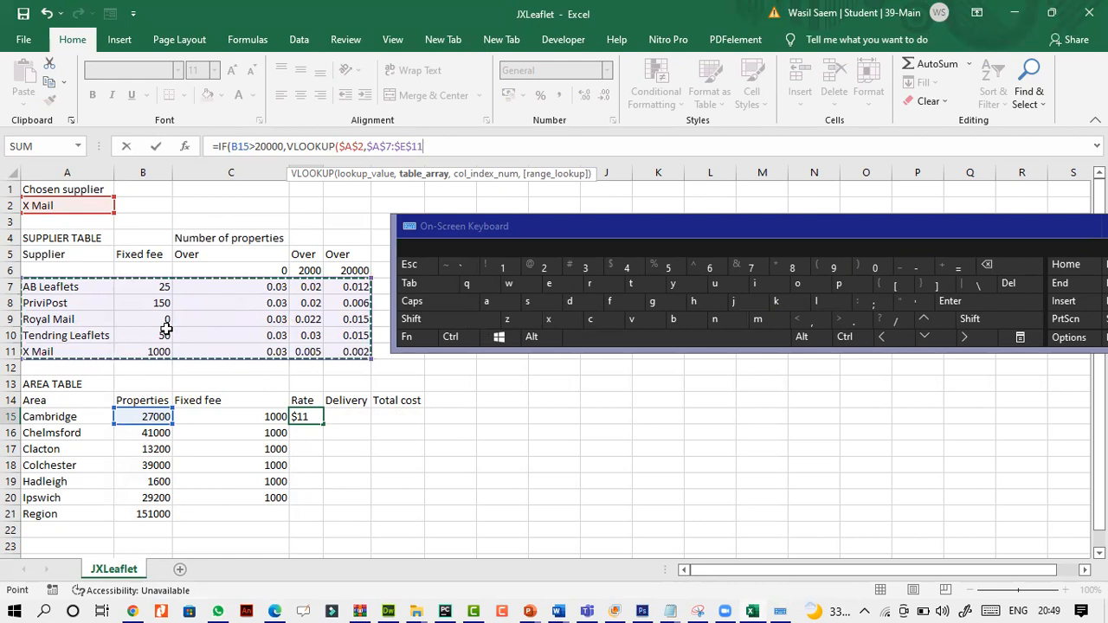
type(",5")
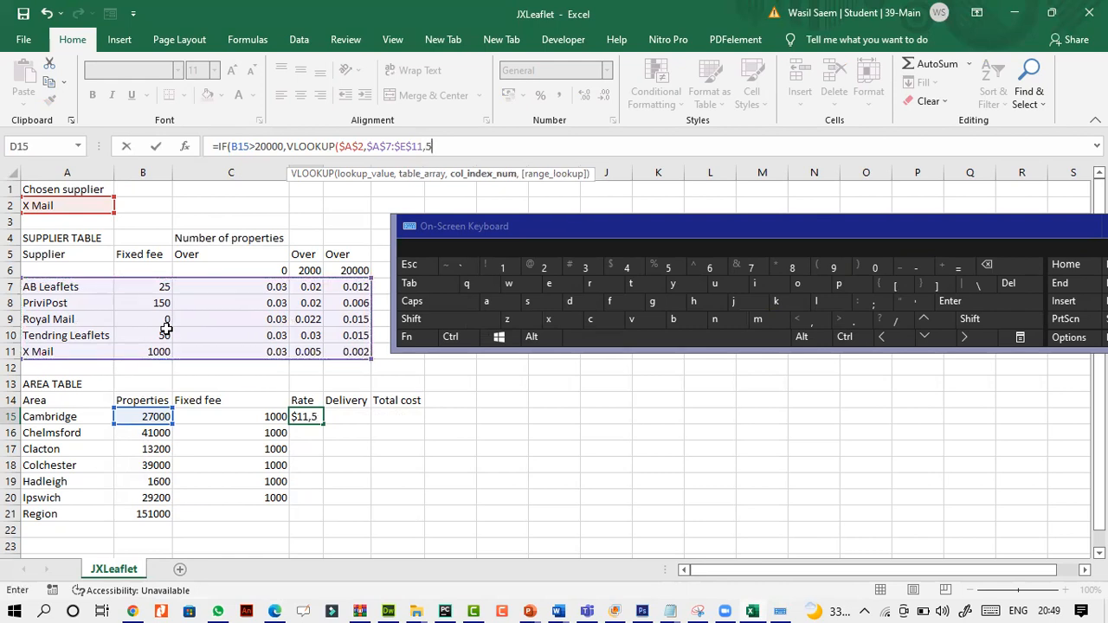
type(",0")
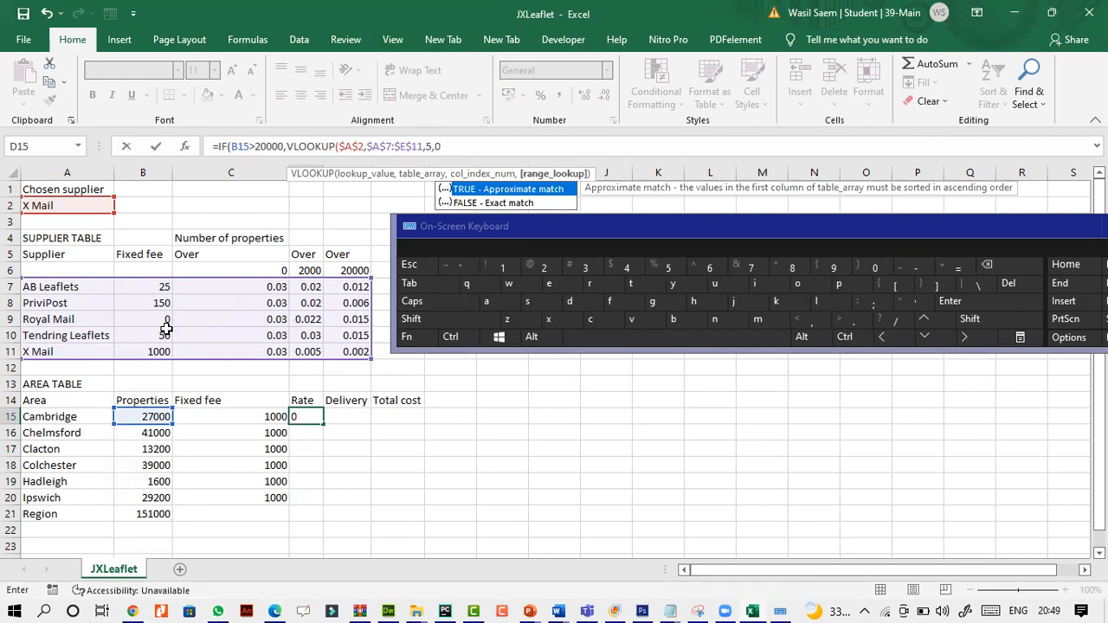
type("0")
key("BackSpace")
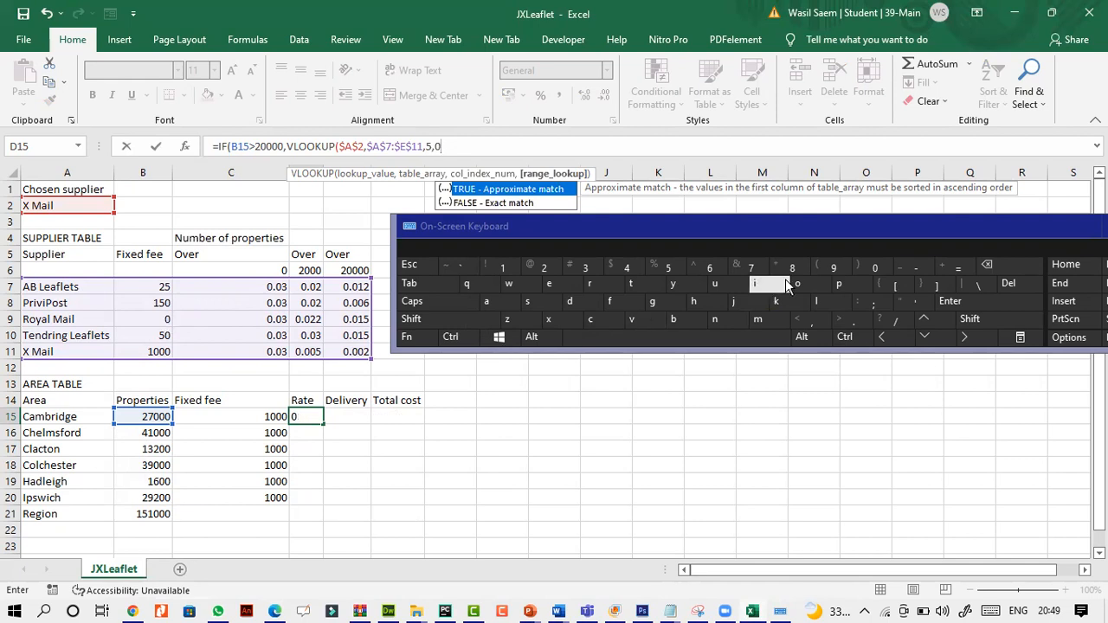
left_click(971, 321)
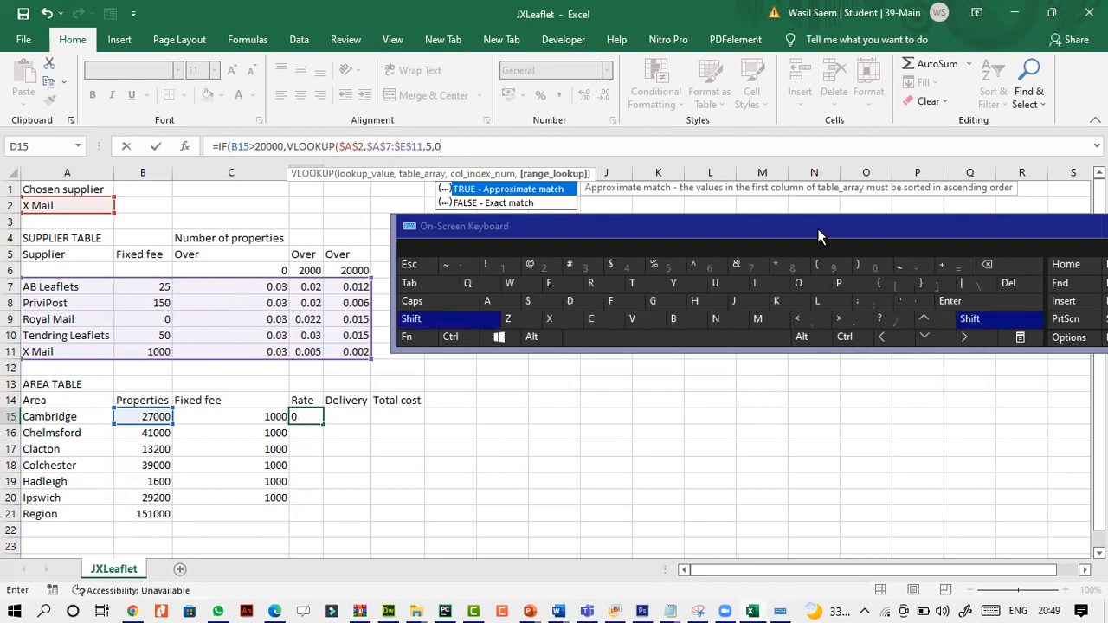
left_click(863, 269)
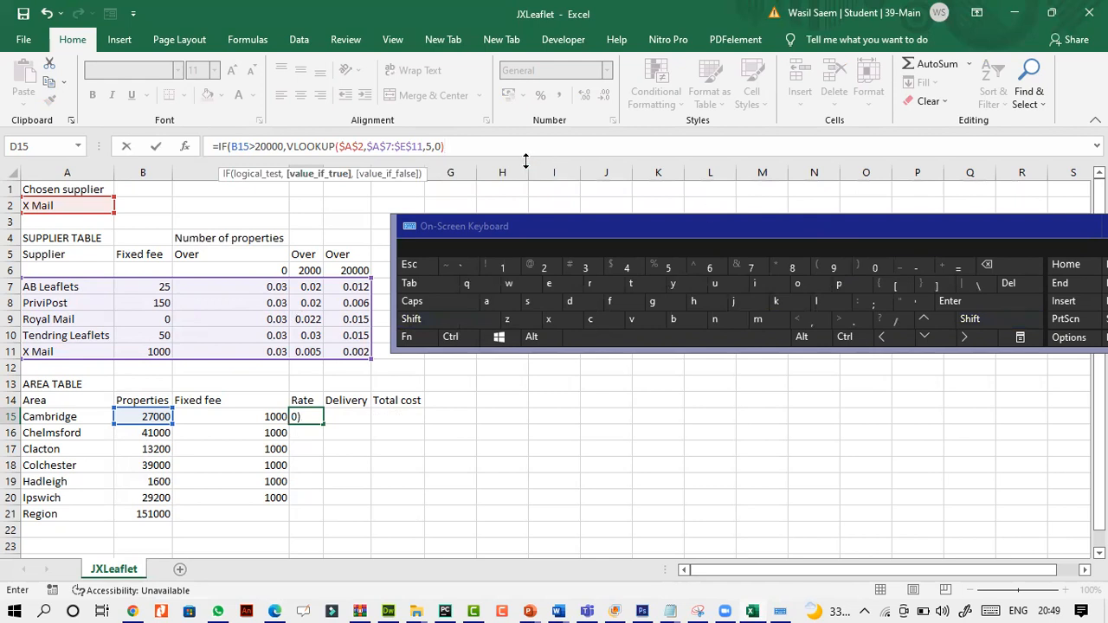
Step: Nest a second IF as the value if false in D15, with B15 and 2000 in its logical test
type(",")
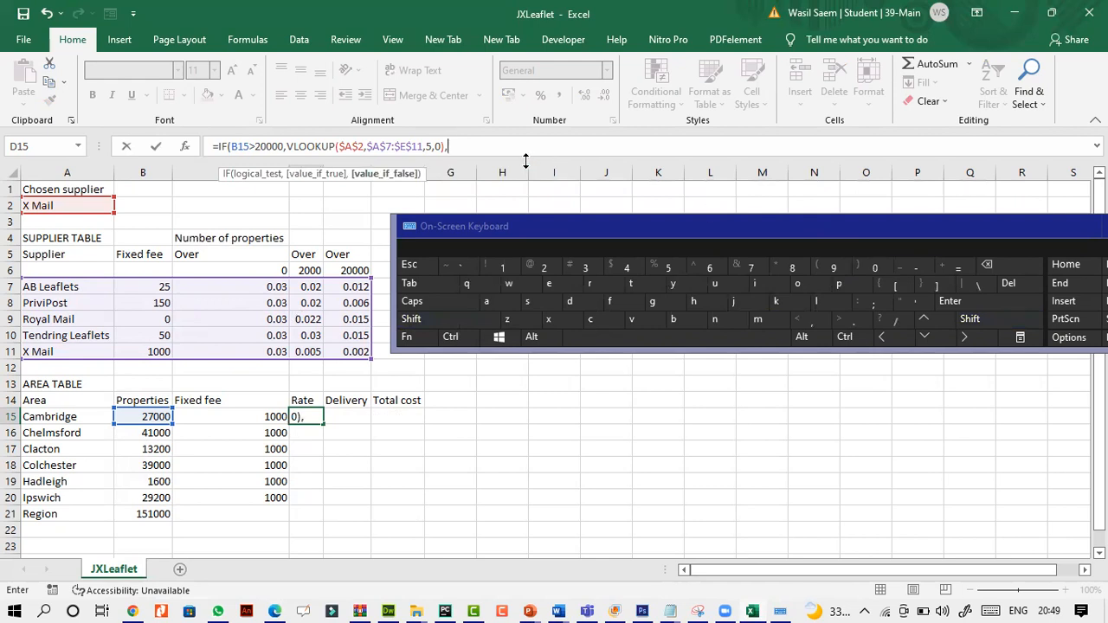
type("if")
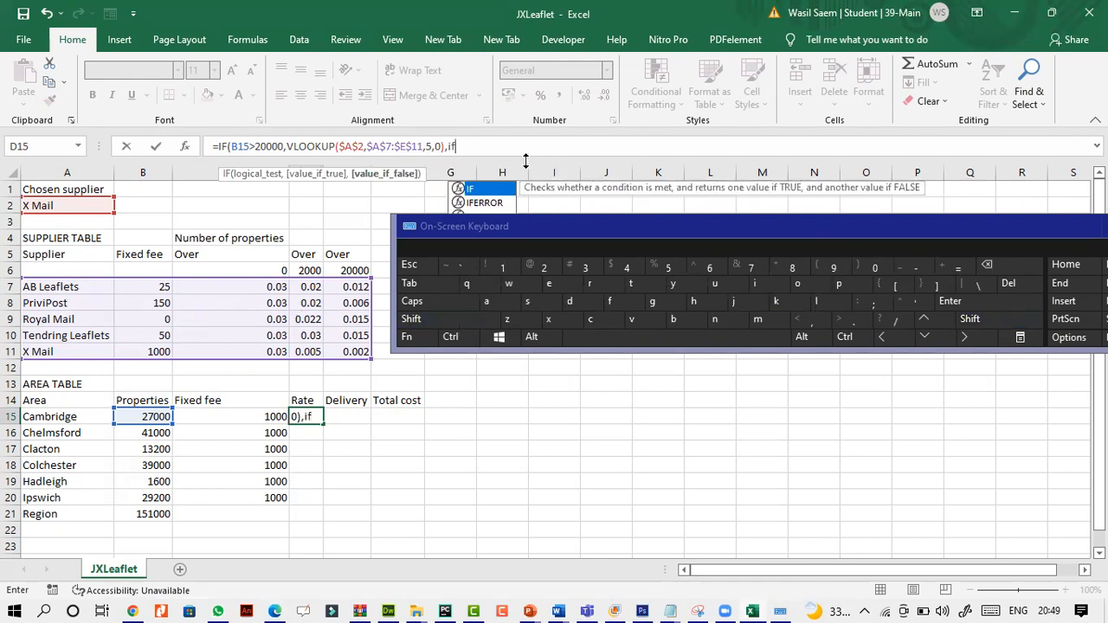
double_click(489, 189)
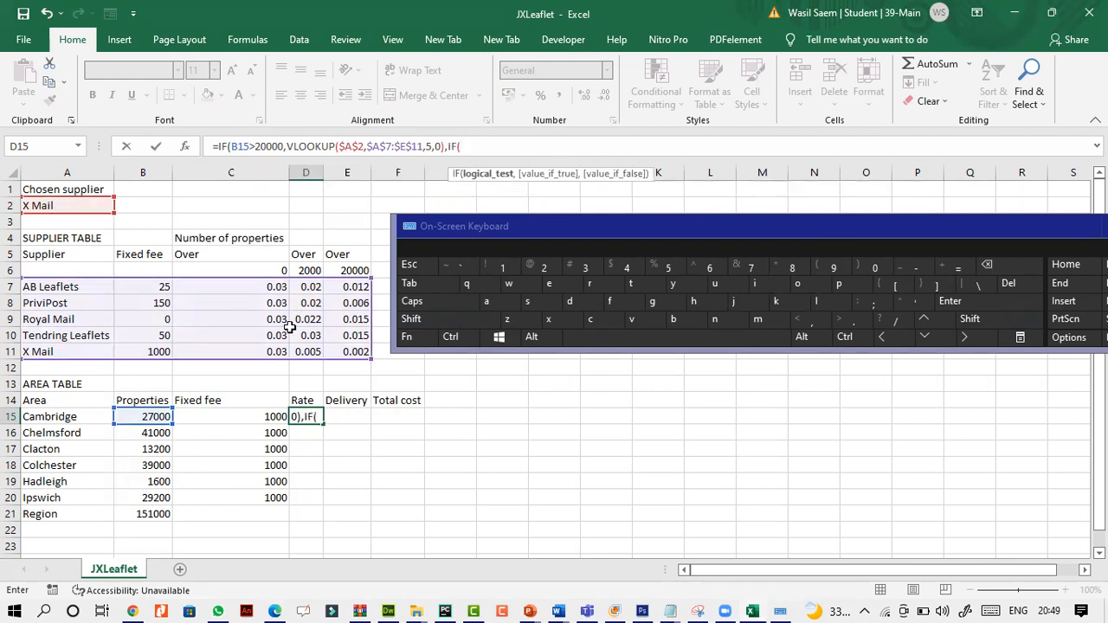
left_click(134, 416)
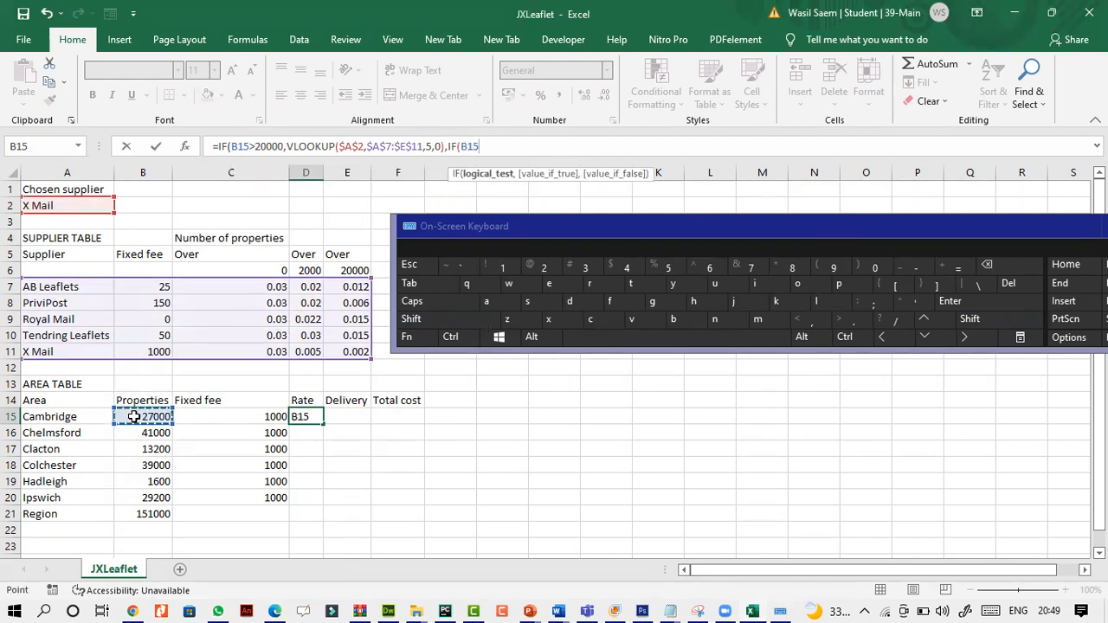
type(".200")
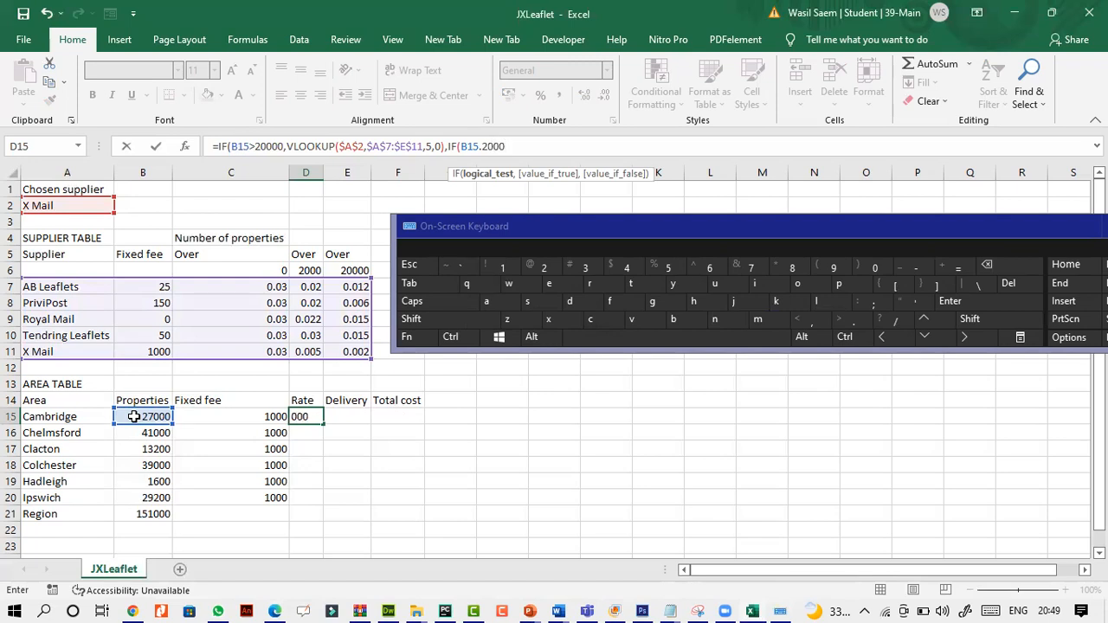
Step: Correct the logical test of the nested IF in D15 to B15>2000
left_click(135, 416)
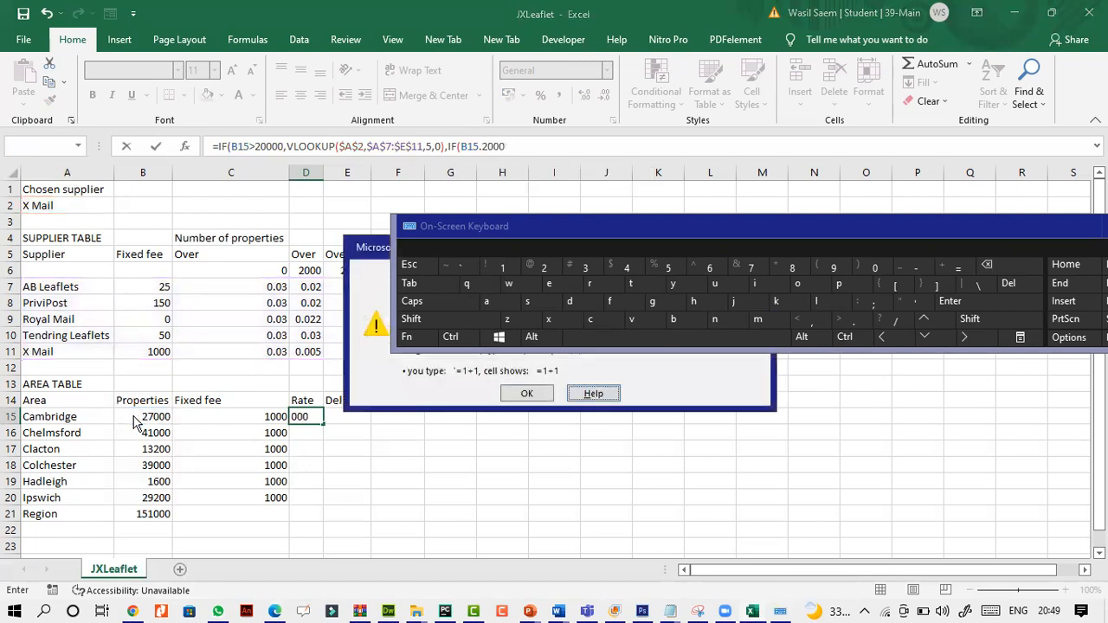
left_click(527, 394)
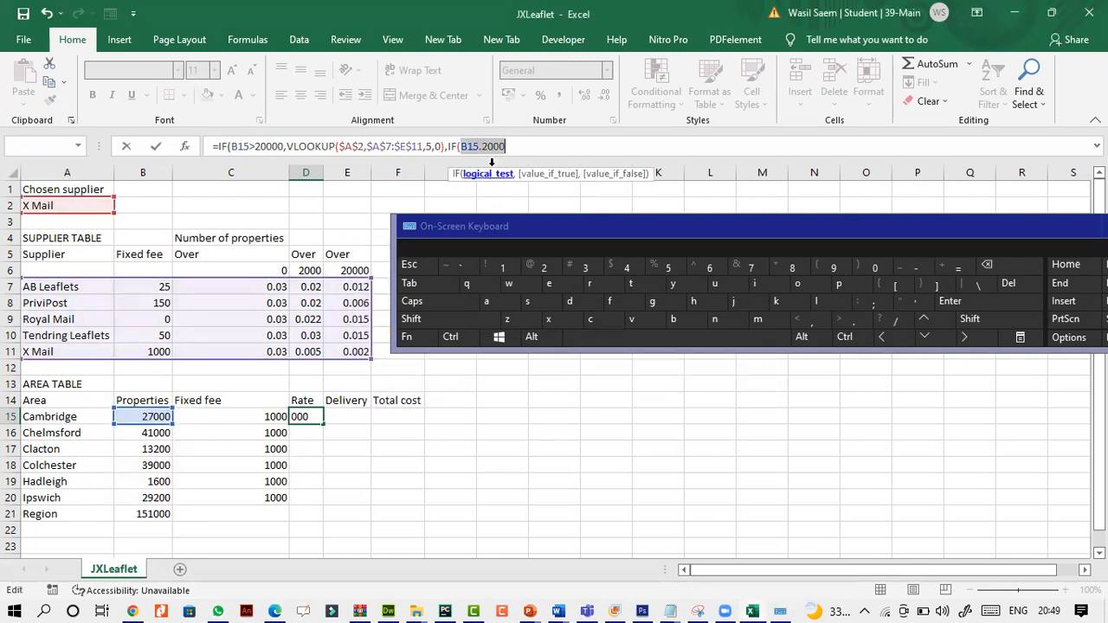
left_click(483, 148)
key("BackSpace")
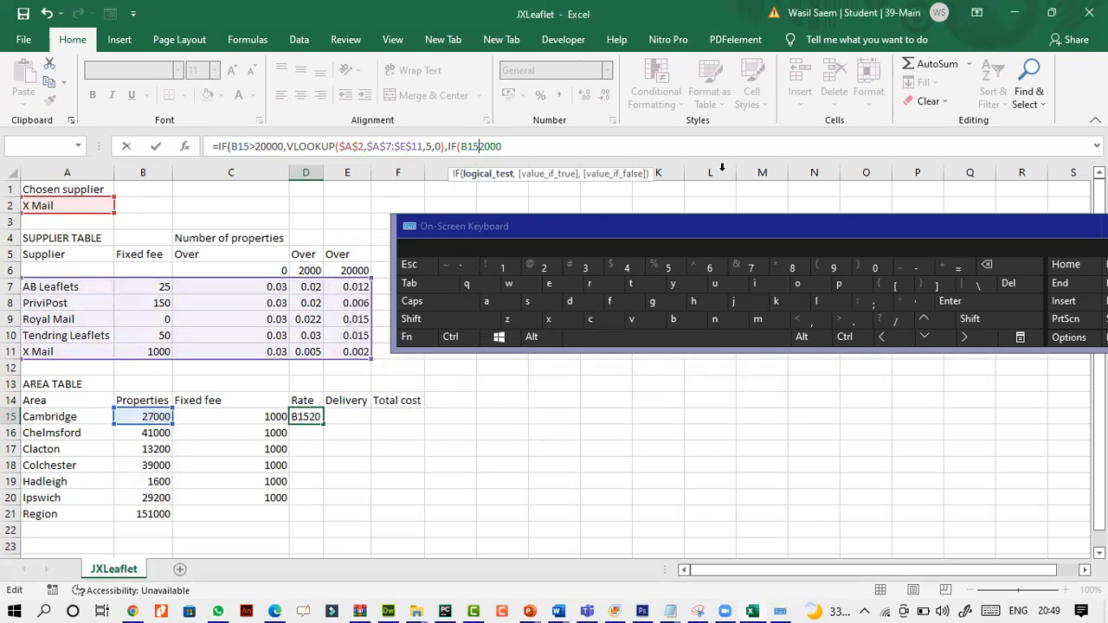
left_click(974, 318)
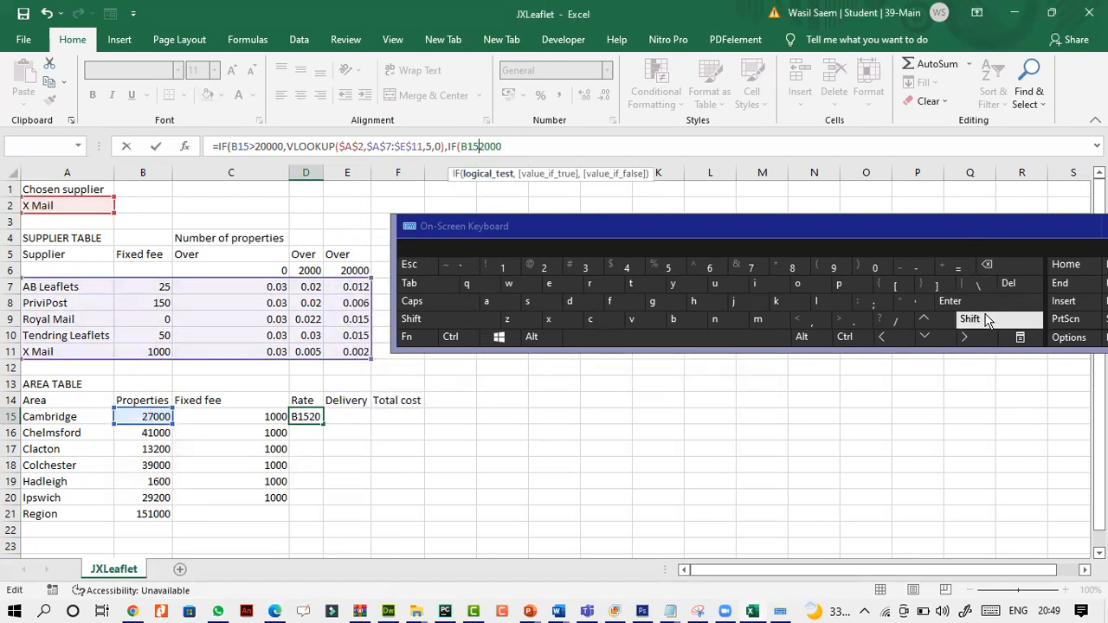
left_click(859, 329)
Step: Nest a VLOOKUP as the second IF's value if true, with the absolute reference $A$2 as its lookup value
left_click(574, 153)
type(",vl")
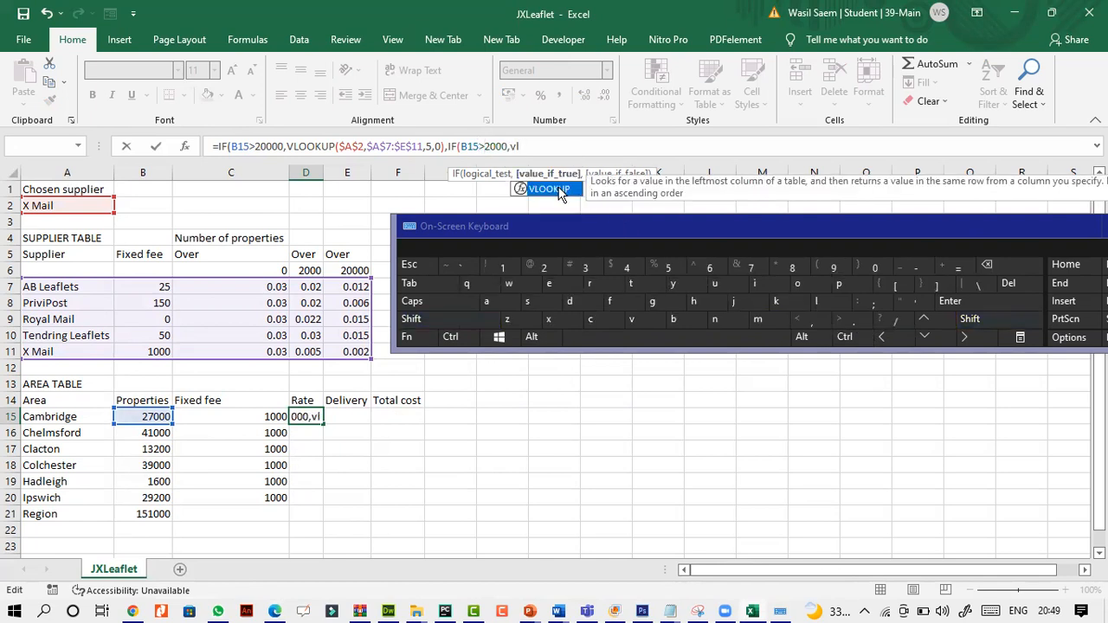
double_click(559, 192)
left_click(66, 205)
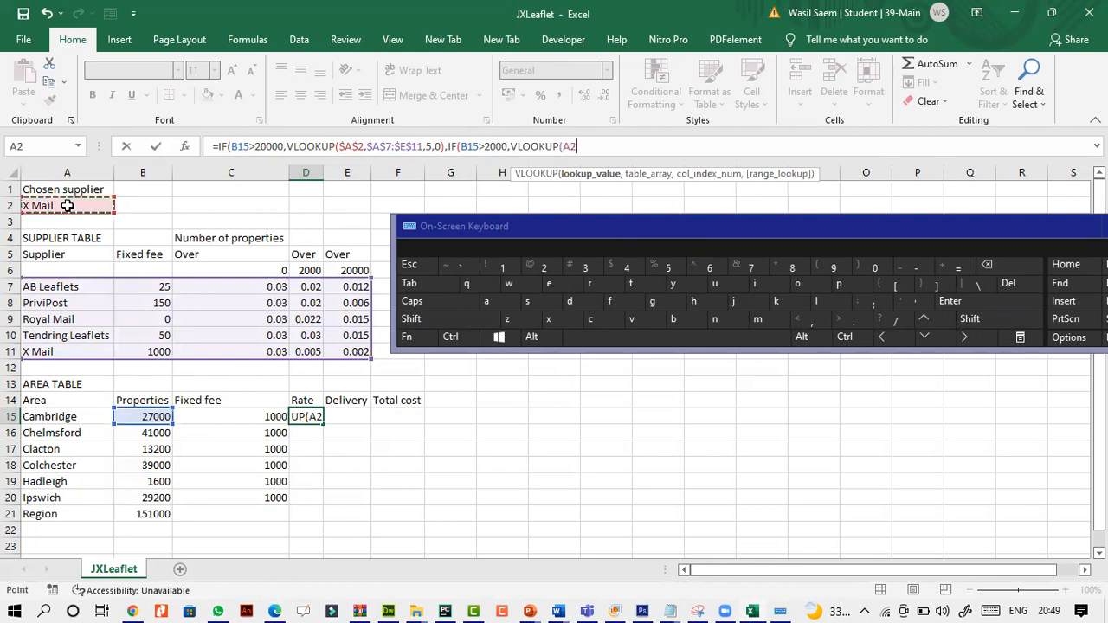
key("F4")
type(",")
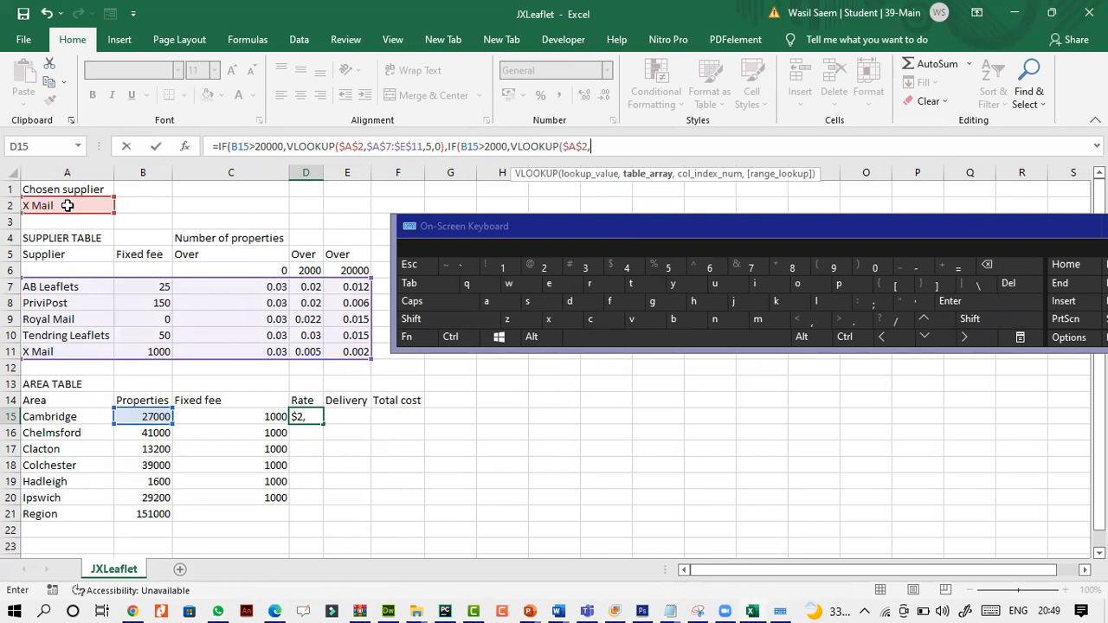
Step: Give this VLOOKUP table array $A$7:$E$11, column index 4 and range lookup 0, and close its bracket with a comma following
left_click_drag(29, 285, 342, 349)
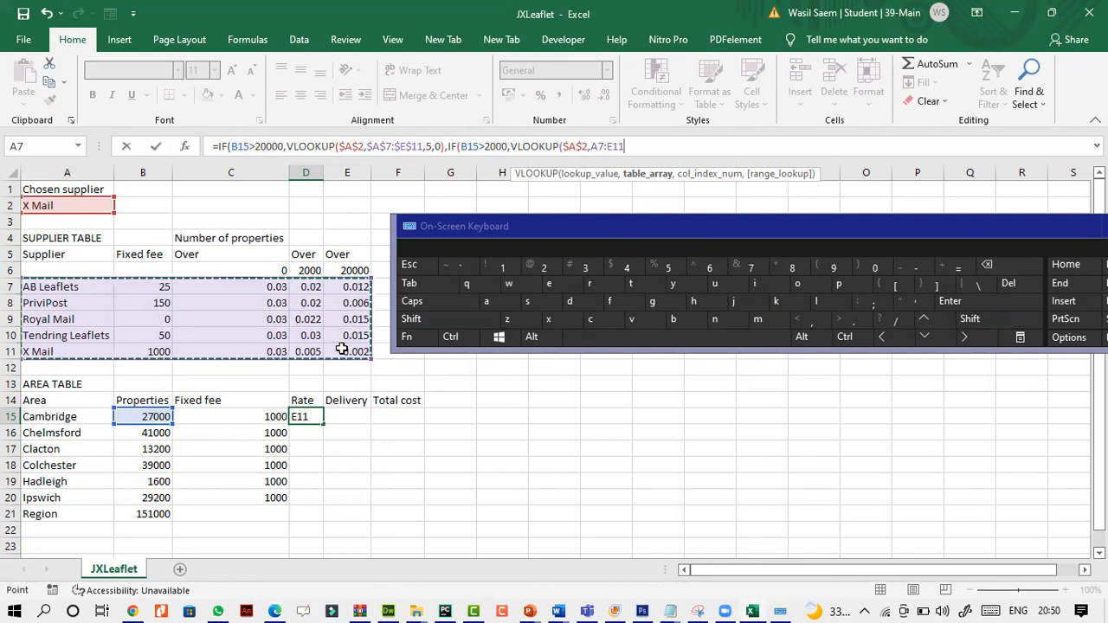
key("F4")
type(",")
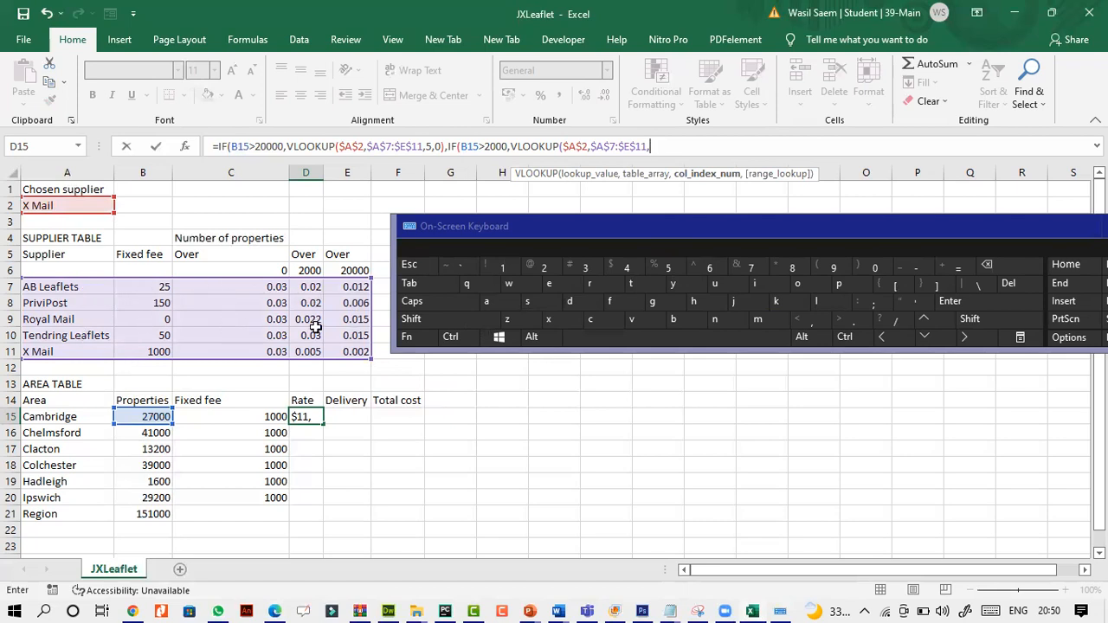
type("4,0")
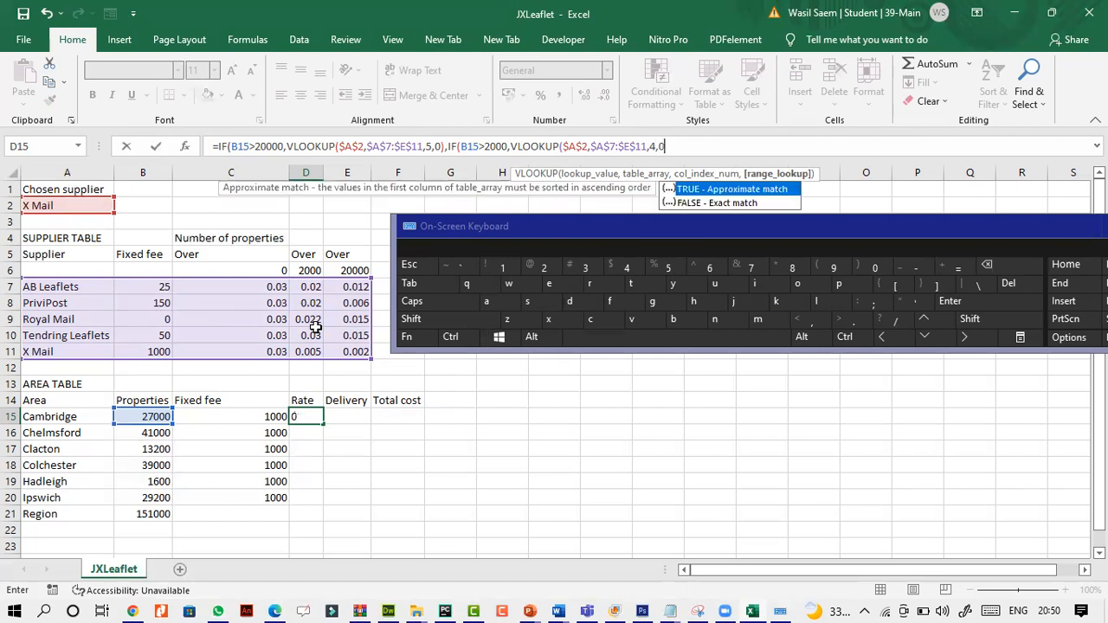
left_click(969, 319)
left_click(860, 268)
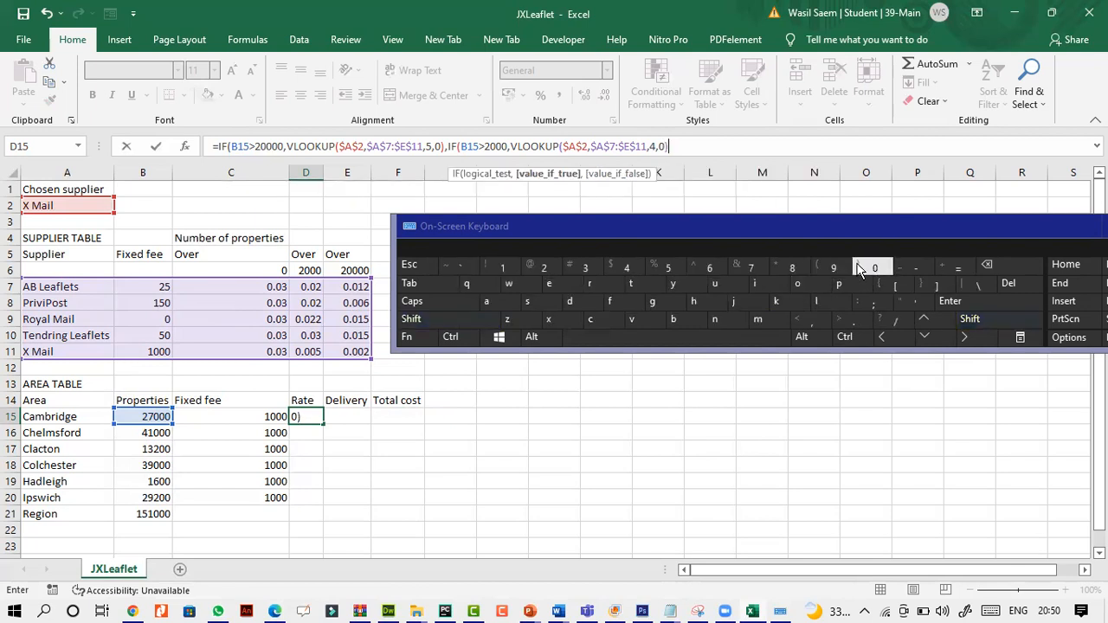
type(",")
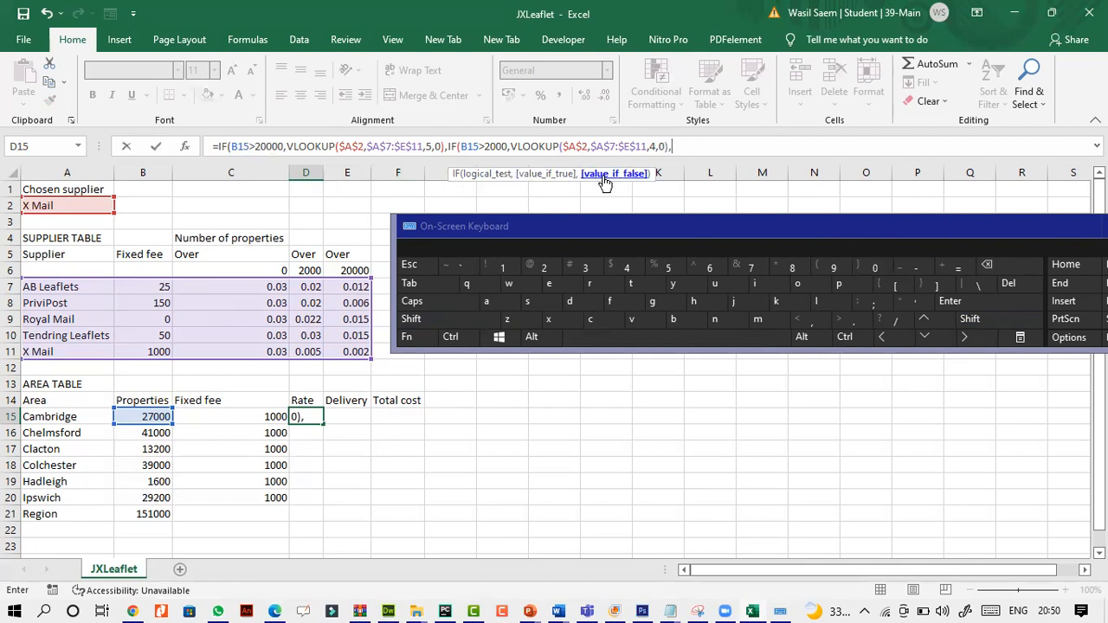
Step: Nest another VLOOKUP as the second IF's value if false, with A2 as its lookup value
type("vlo")
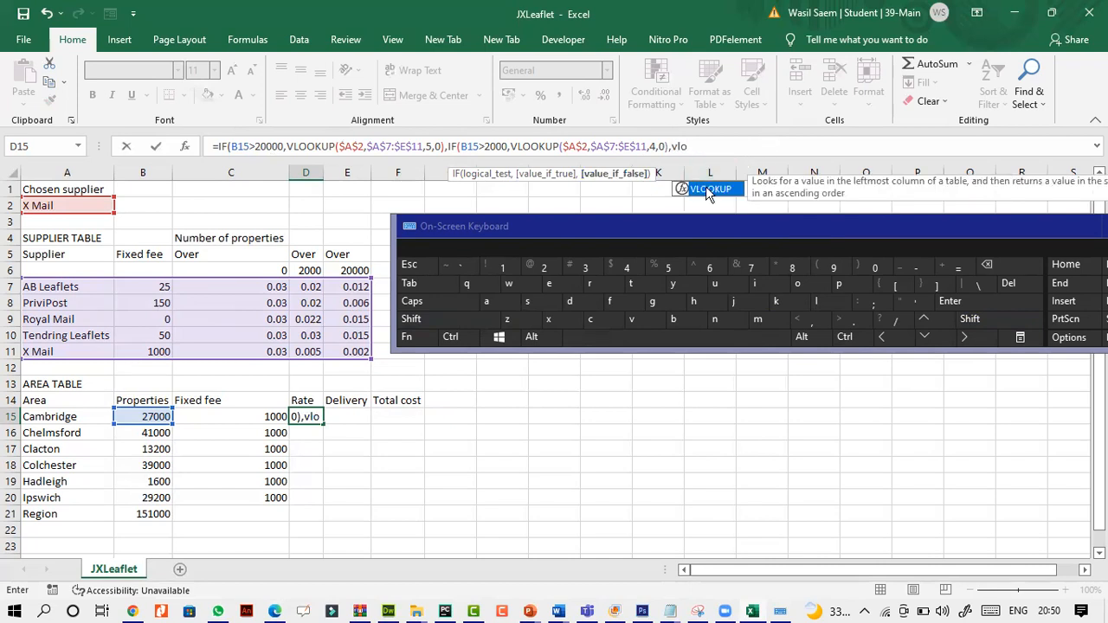
double_click(708, 189)
left_click(82, 202)
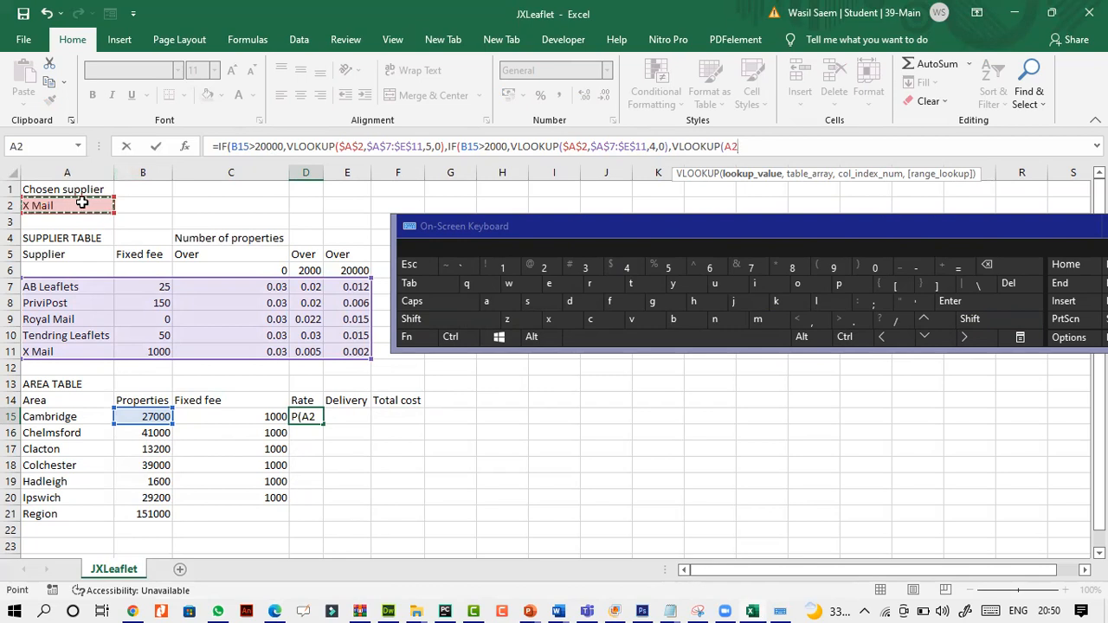
type(",")
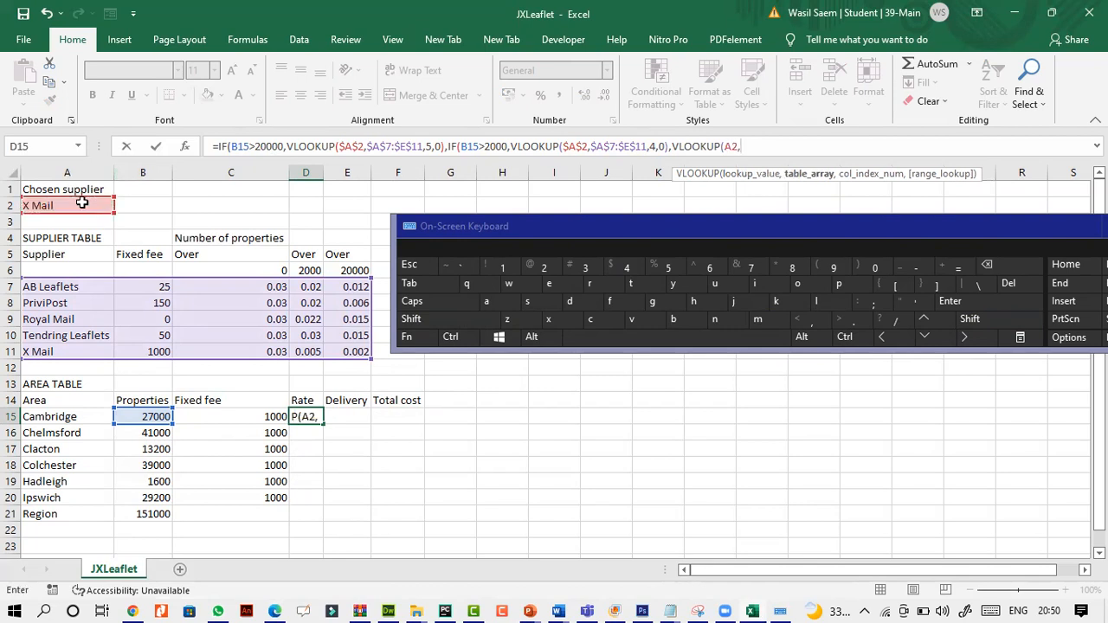
Step: Complete the last VLOOKUP with table array $A$7:$E$11, column index 3 and range lookup 0, and close its bracket
left_click_drag(27, 286, 358, 356)
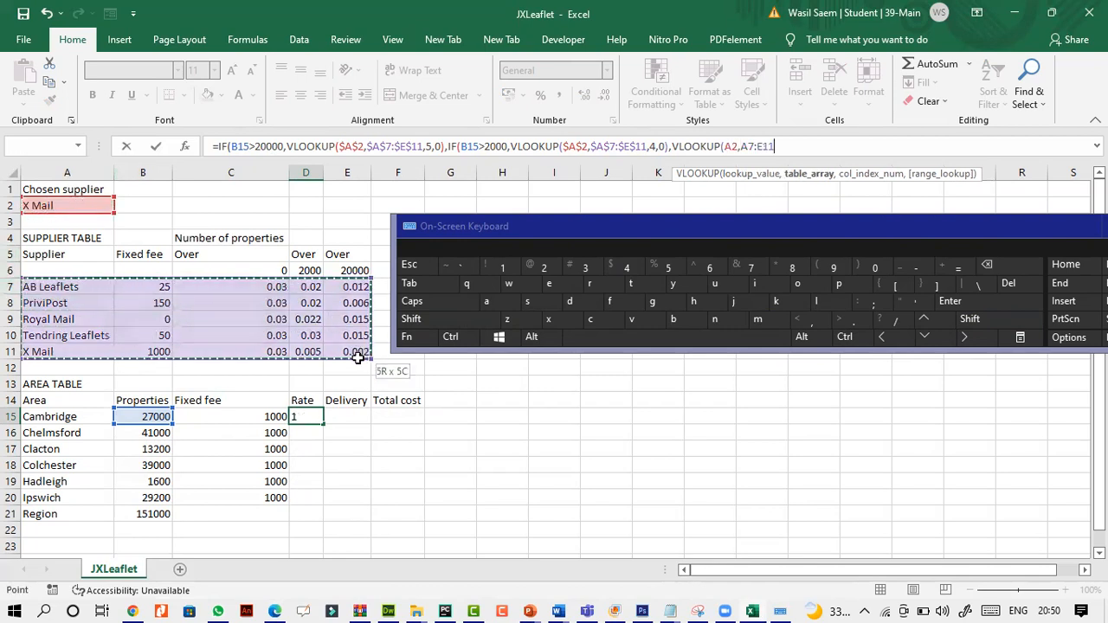
key("F4")
type(",")
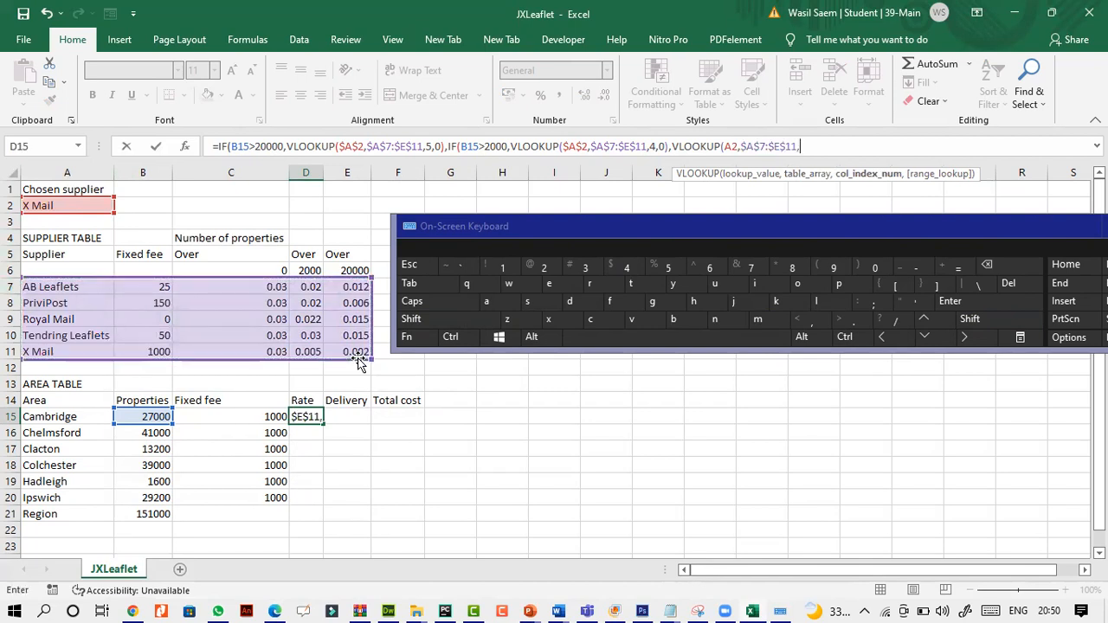
type("3,")
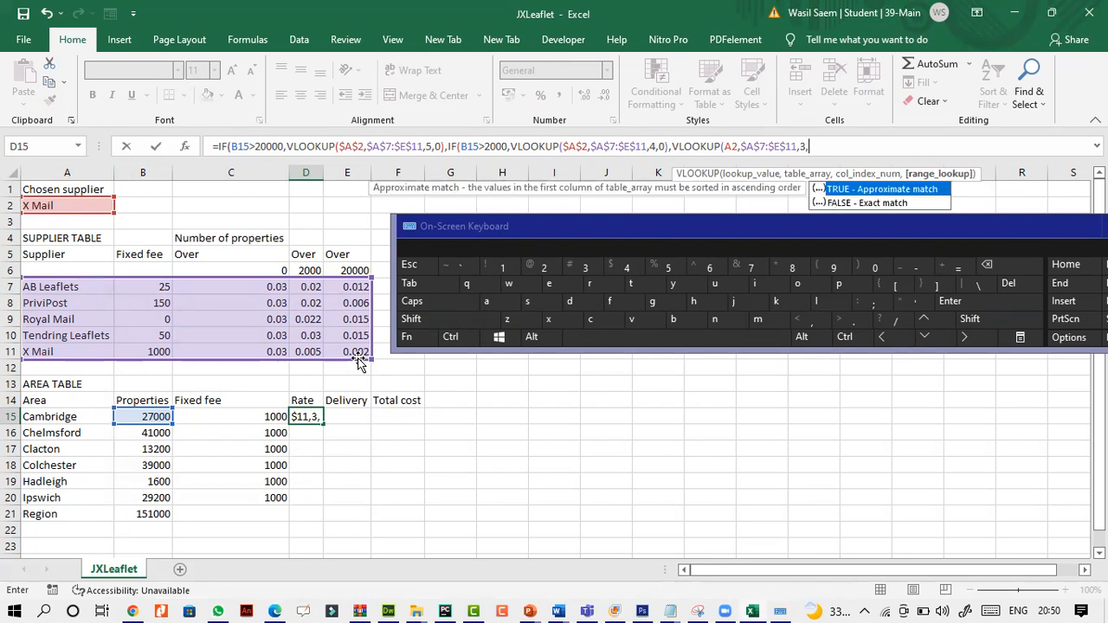
type("0")
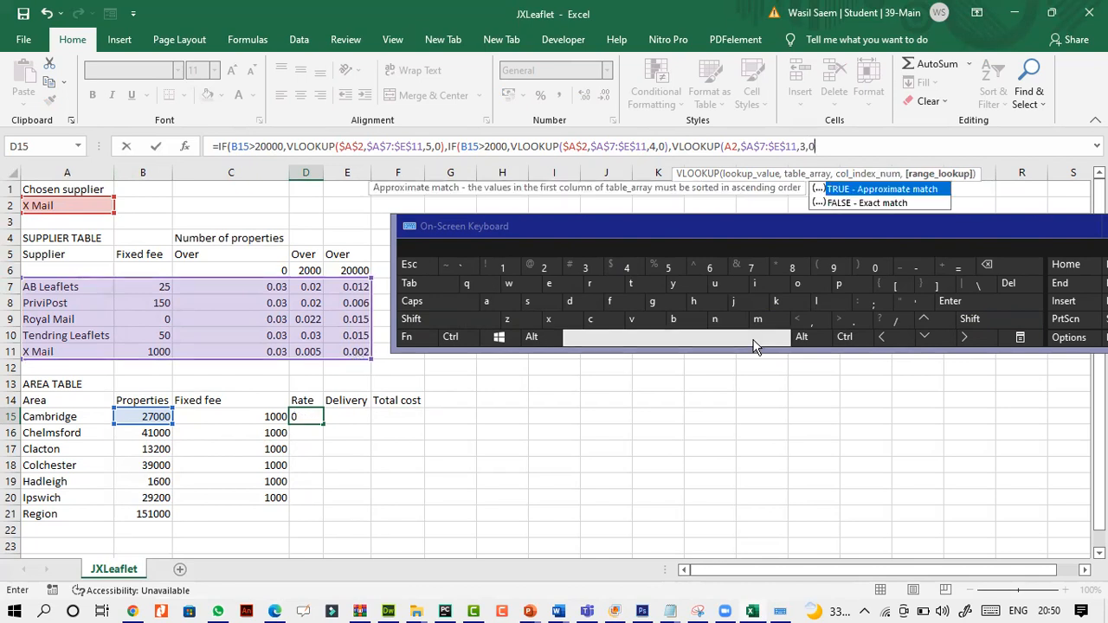
left_click(969, 320)
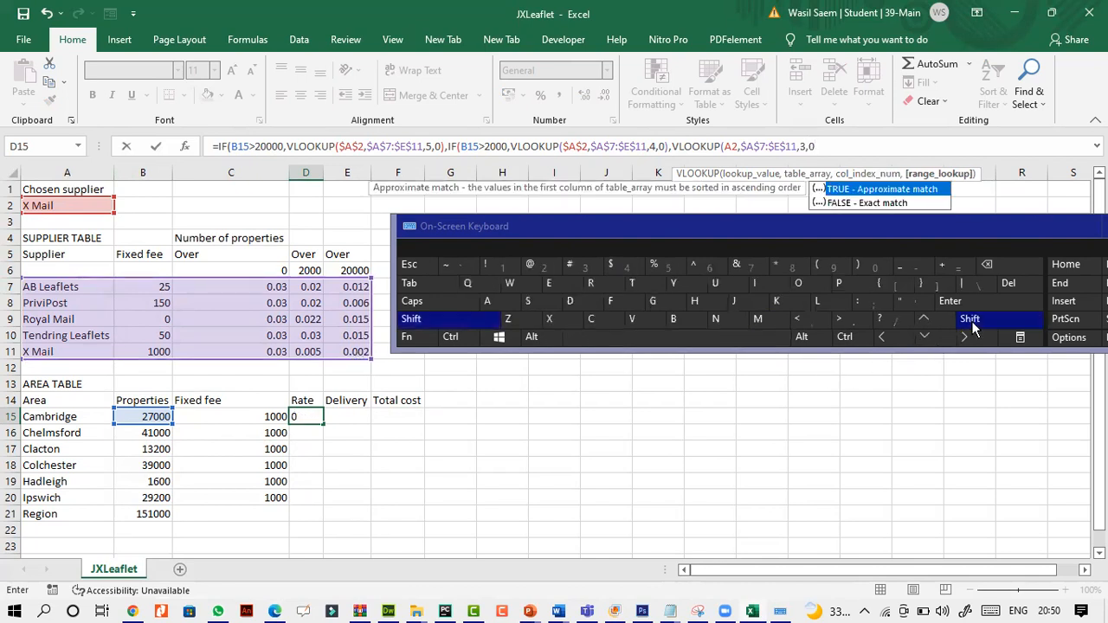
left_click(852, 265)
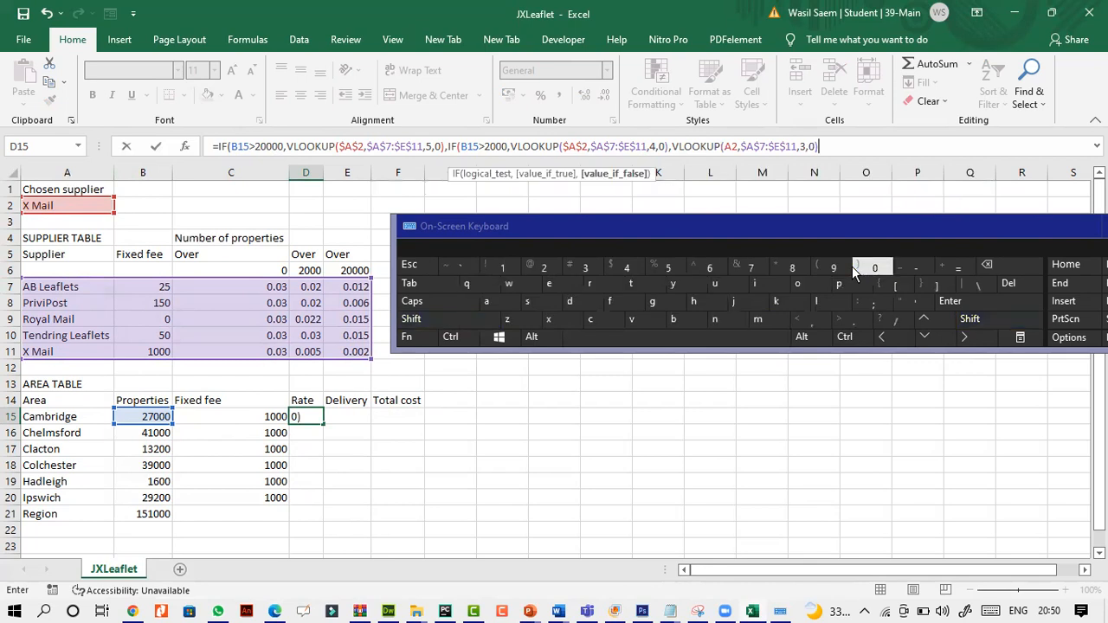
Step: Commit the D15 formula, accepting the proposed correction for its missing brackets, and close the On-Screen Keyboard
left_click(155, 146)
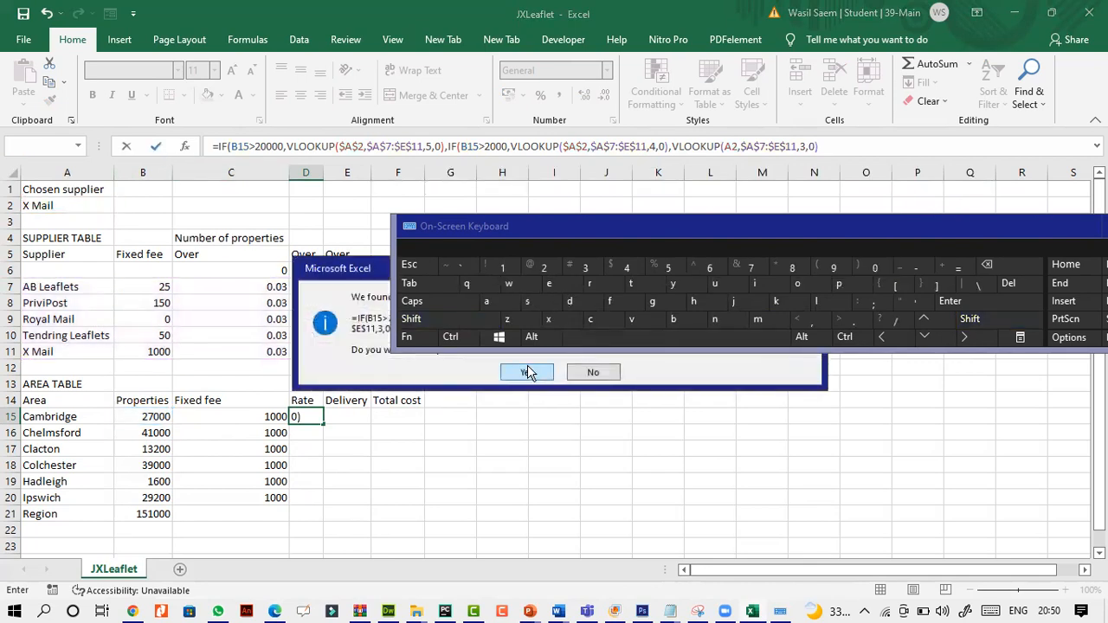
left_click(528, 372)
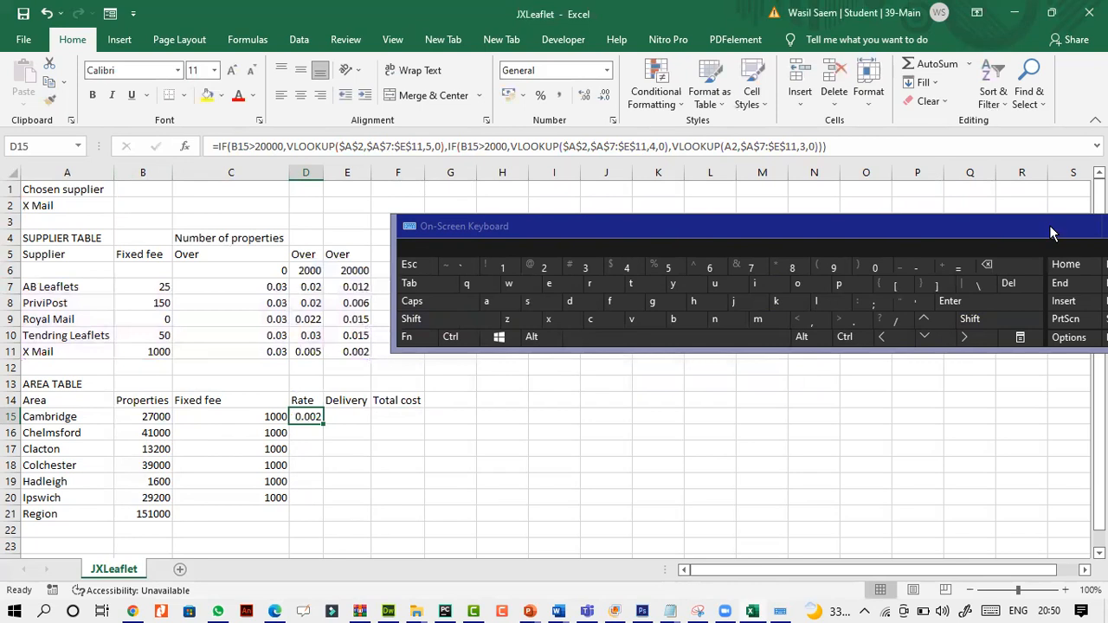
left_click_drag(1050, 232, 928, 215)
left_click(997, 213)
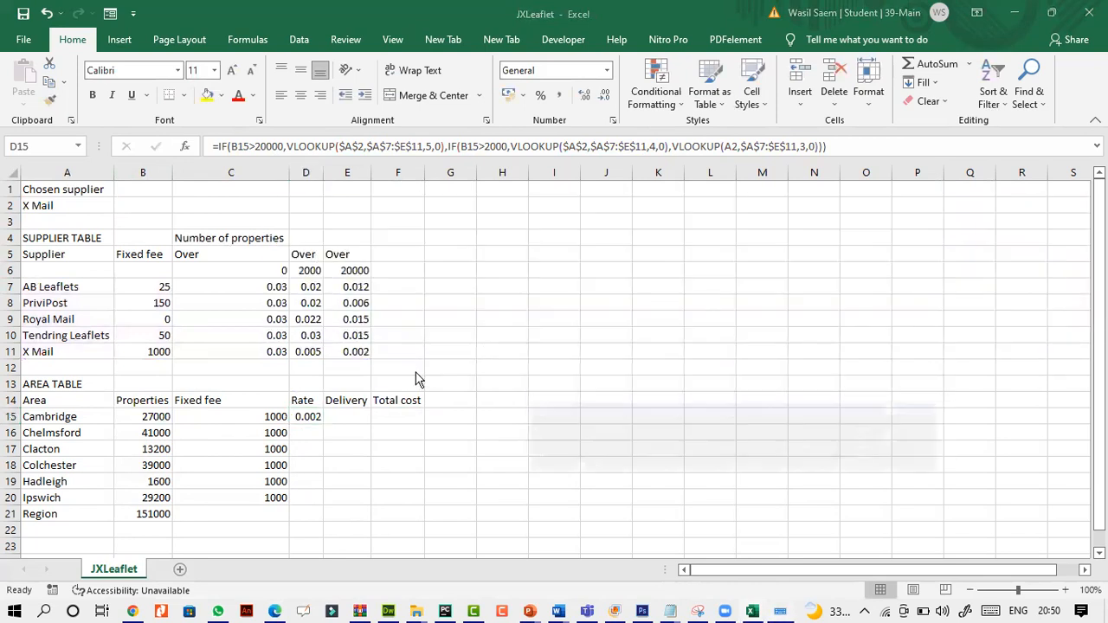
Step: Fill the rate formula from D15 down to D20 and widen column D
left_click(312, 415)
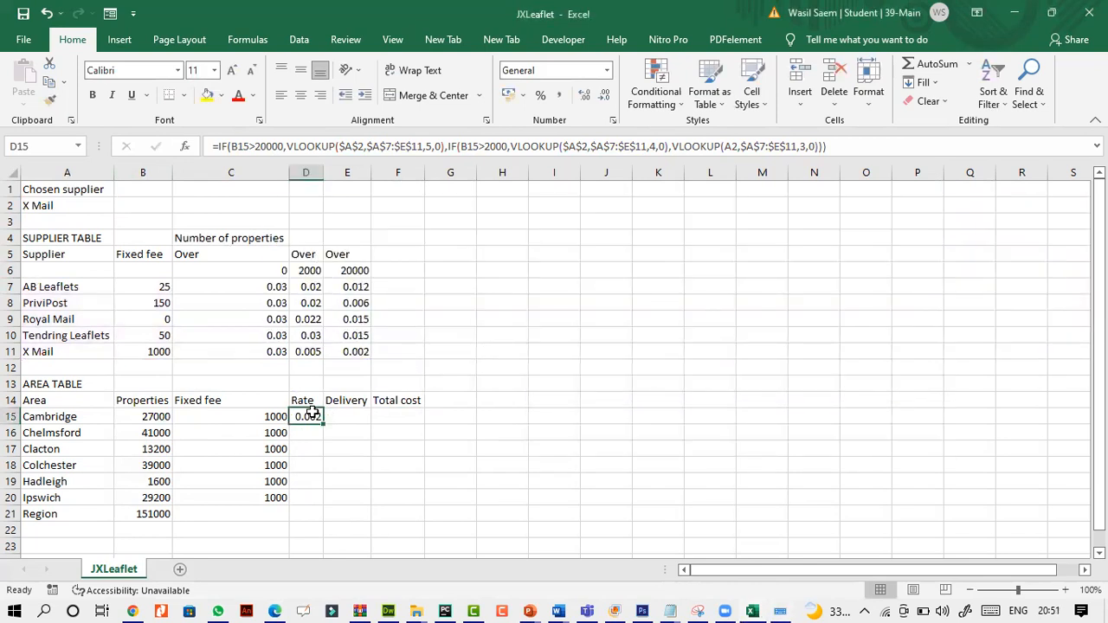
double_click(323, 424)
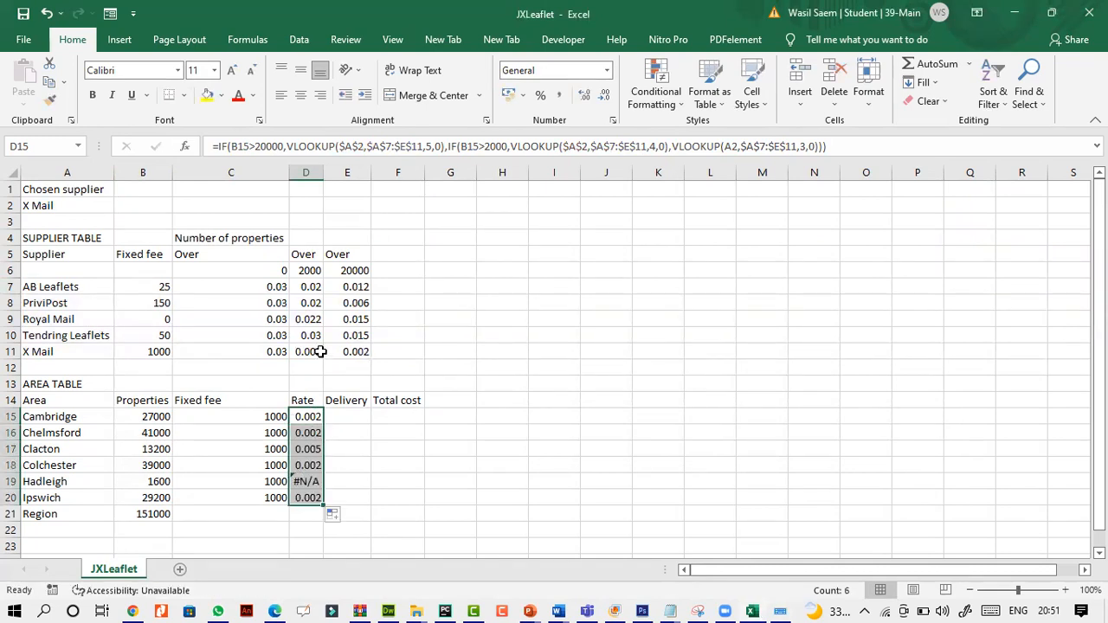
left_click(325, 177)
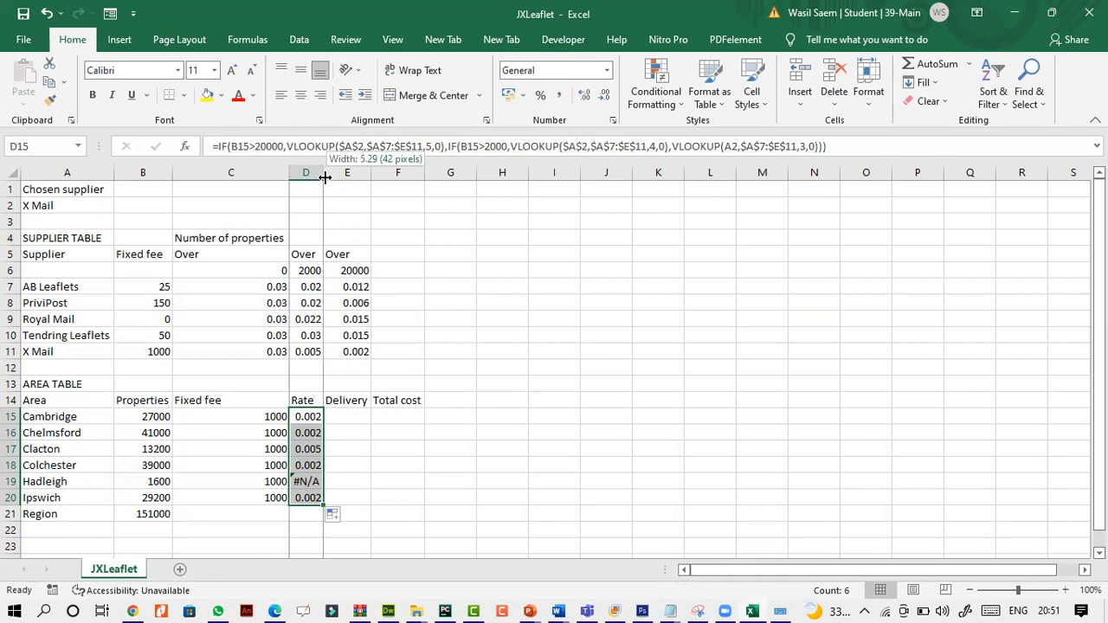
left_click_drag(324, 177, 355, 177)
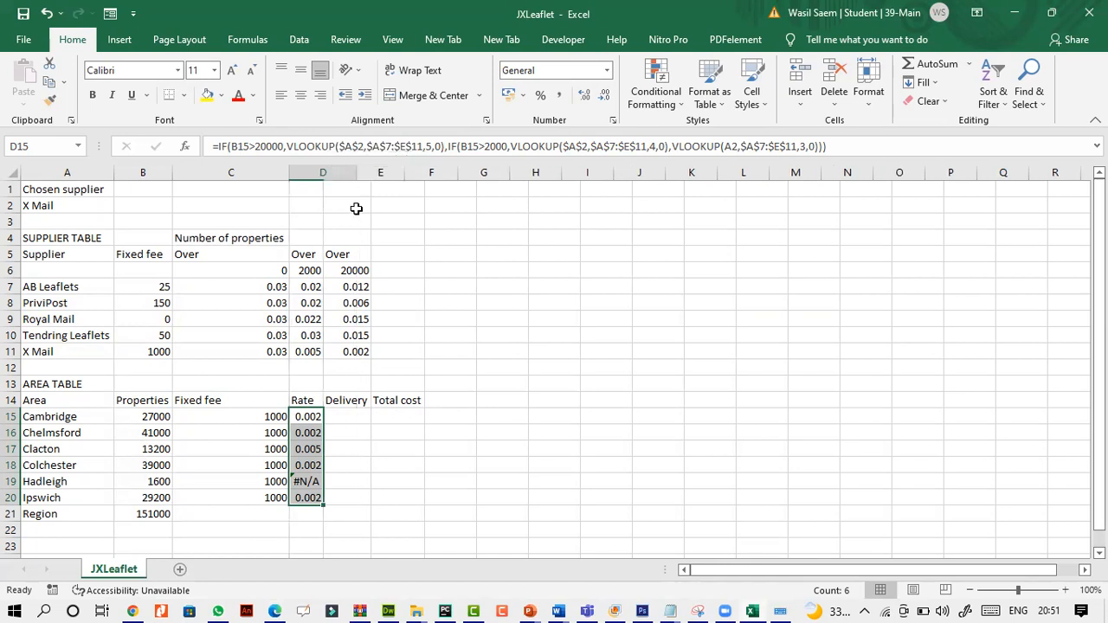
Step: Make the last VLOOKUP's lookup value in D15 absolute as $A$2 and refill the formula down to D20
left_click(338, 418)
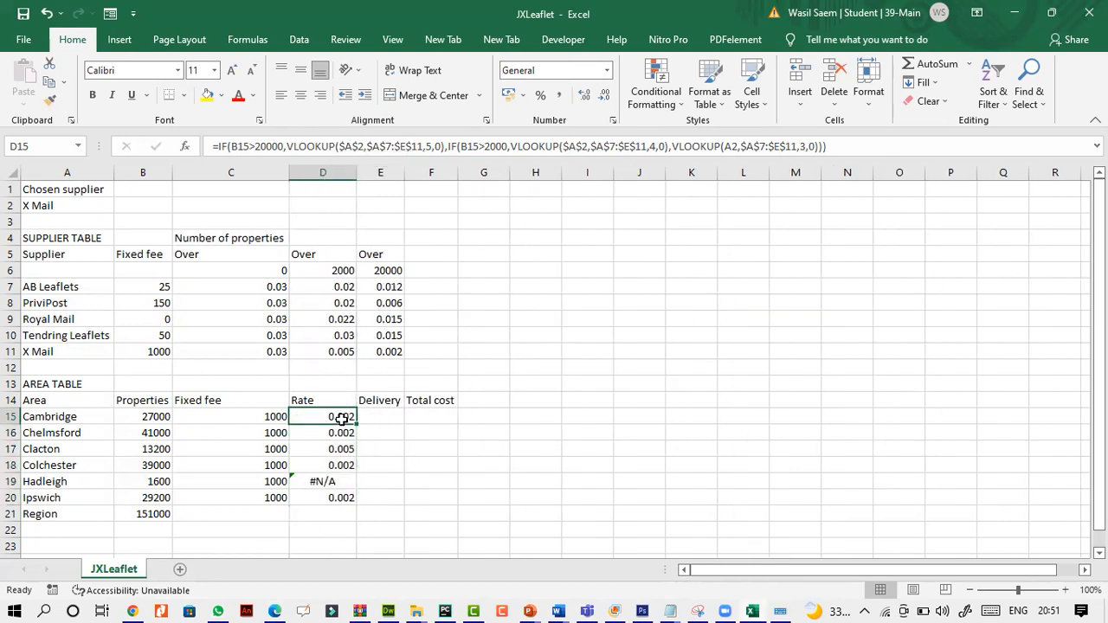
left_click(730, 147)
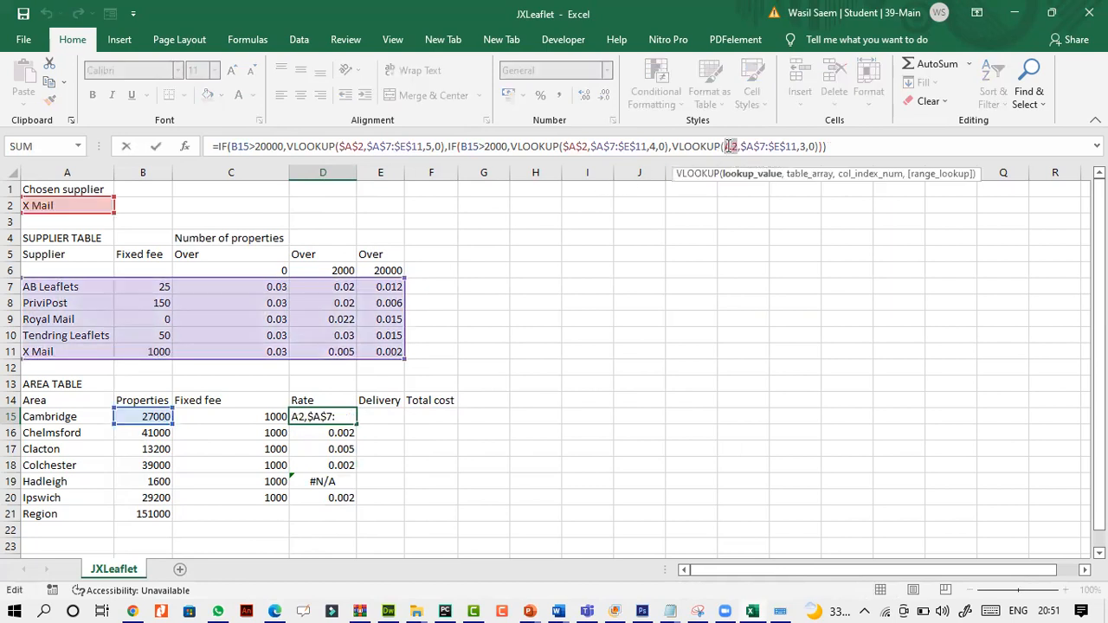
key("F4")
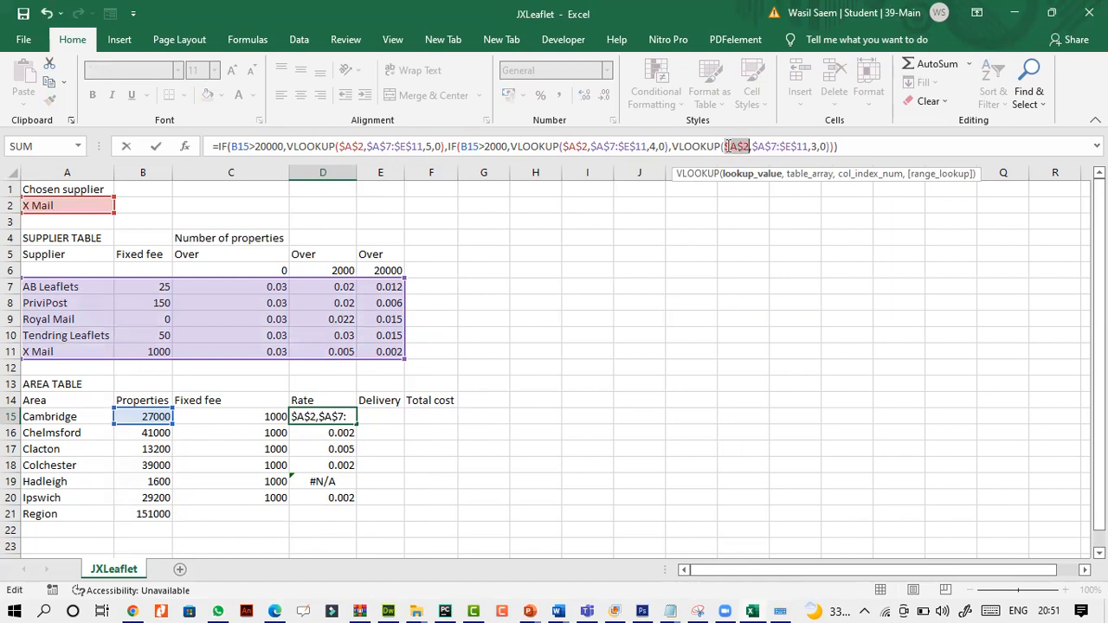
left_click(156, 147)
double_click(356, 423)
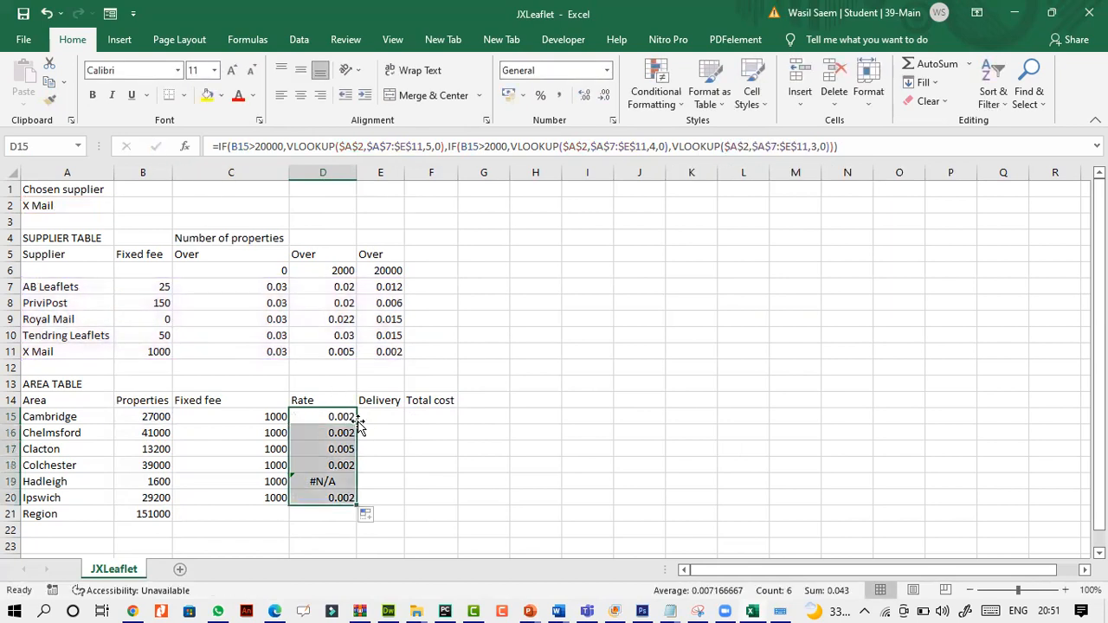
left_click(344, 419)
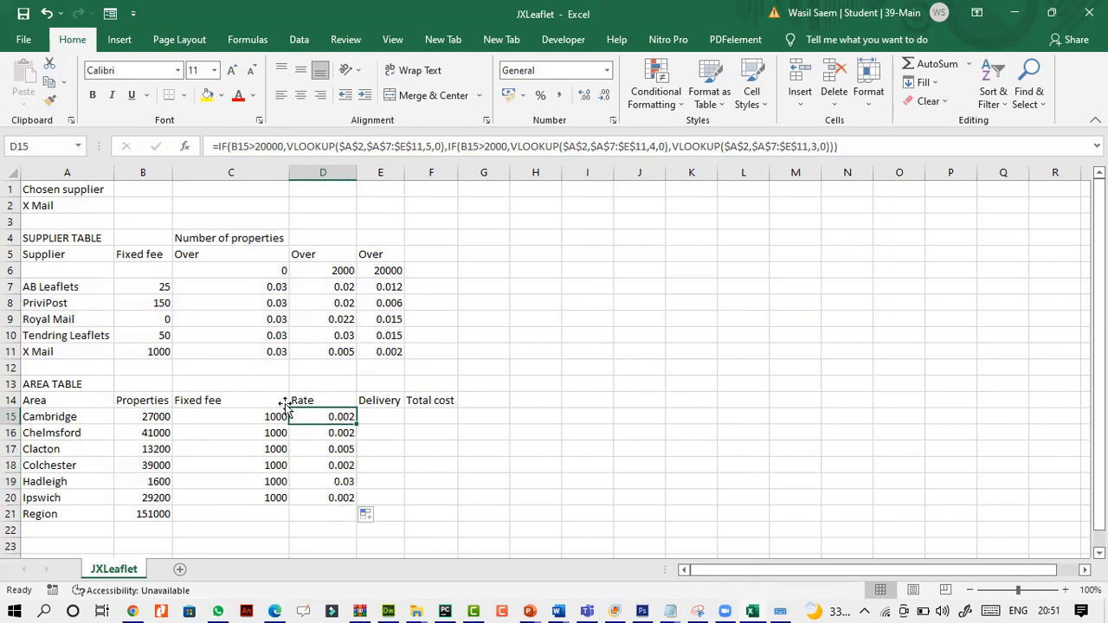
Step: Replace the chosen supplier in A2 with AB Leaflets copied from A7
left_click(80, 290)
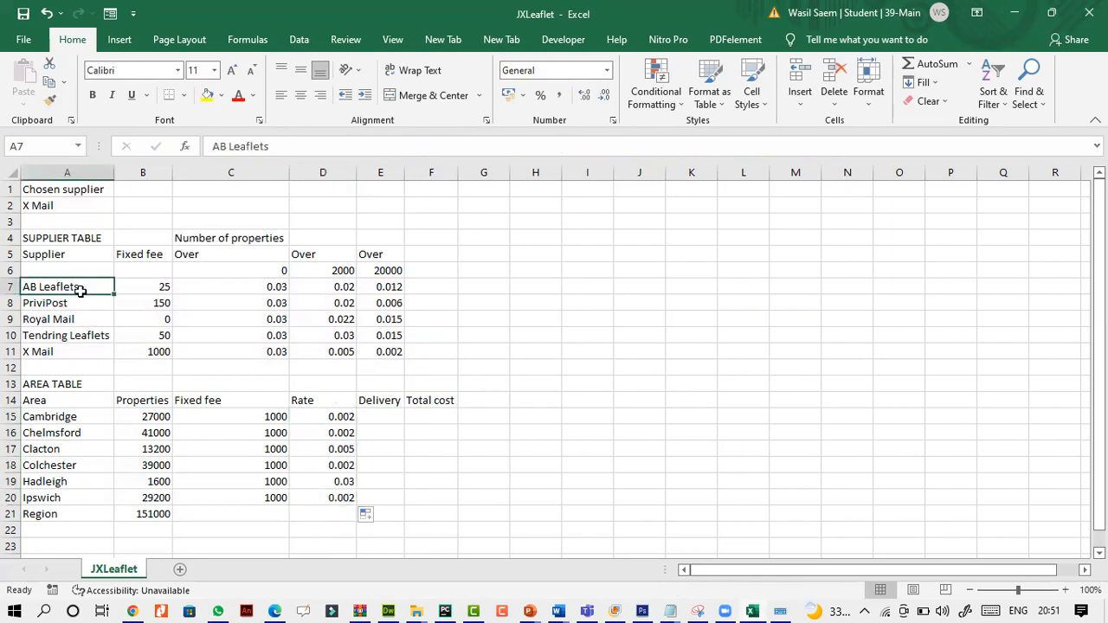
key("ctrl+c")
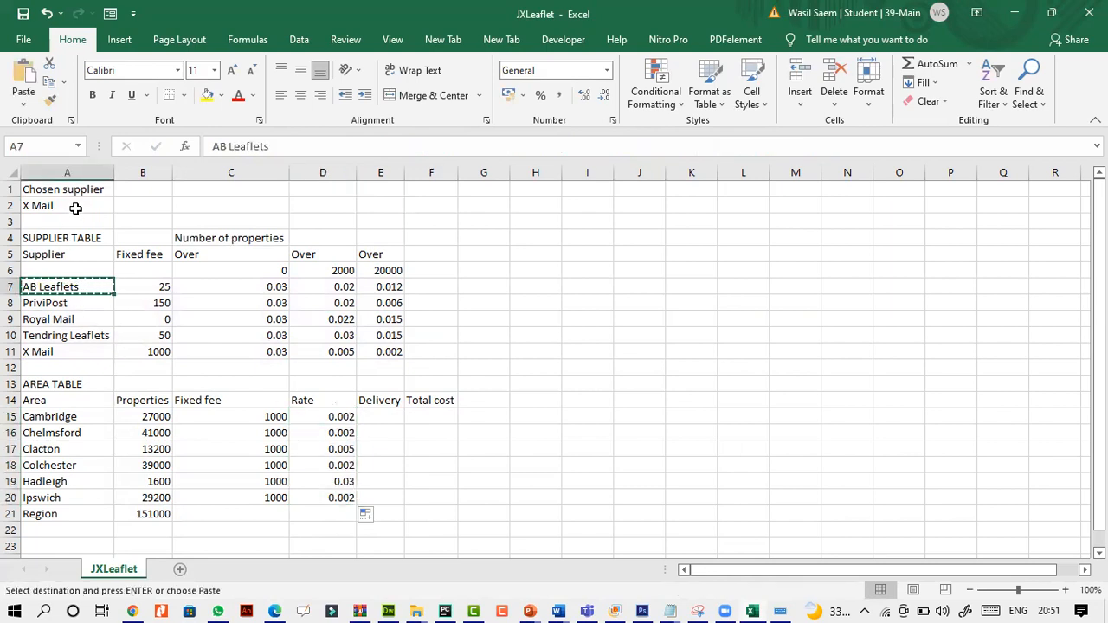
left_click(76, 208)
key("ctrl+v")
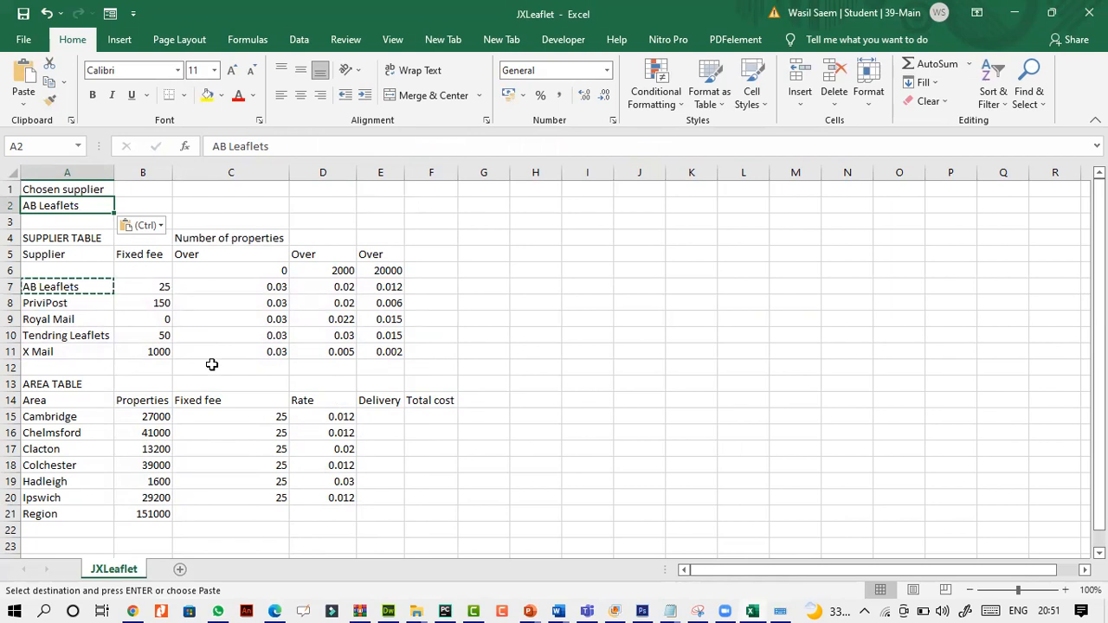
Step: Switch to the past-paper PDF in Microsoft Edge to view the questions
left_click(415, 192)
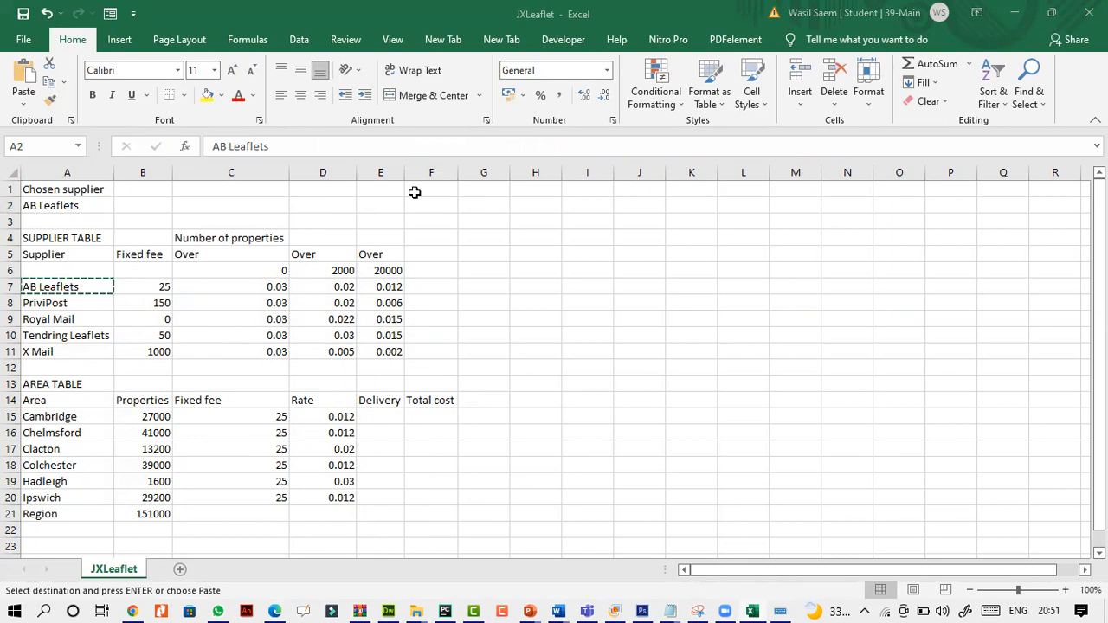
left_click(275, 611)
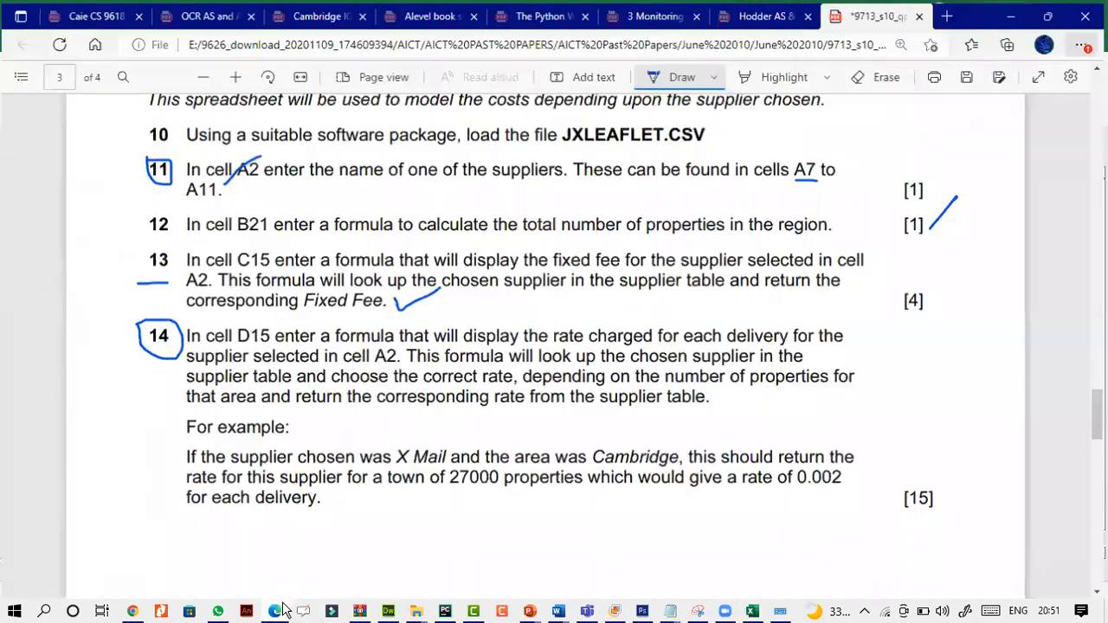